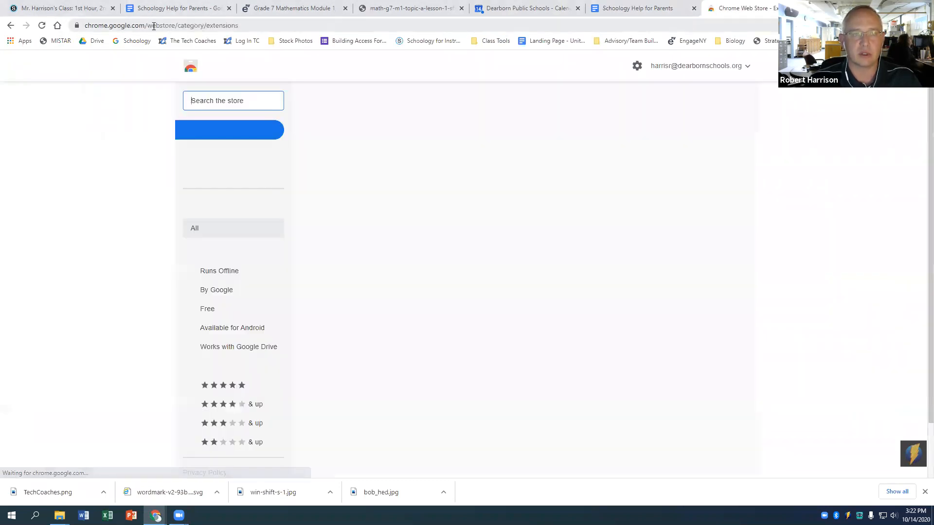
# Search the Chrome Web Store for "kami" and open the Kami Extension - PDF and Document Annotation page.
pyautogui.click(216, 102)
pyautogui.write('kami')
pyautogui.press('Return')
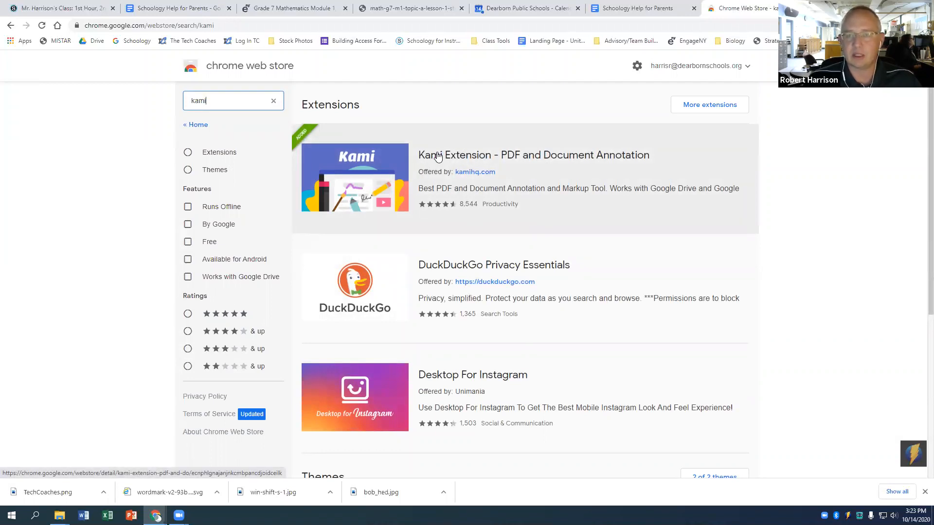
pyautogui.click(541, 158)
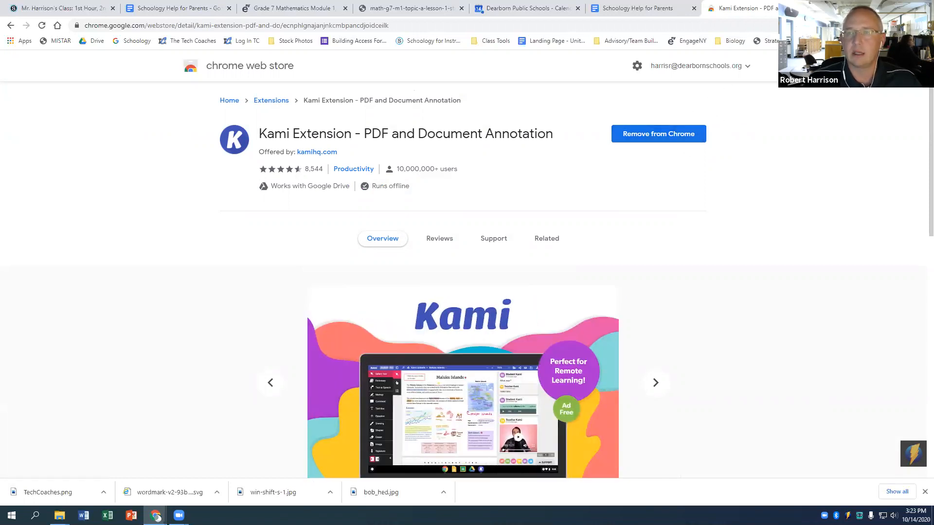
# Check the browser's list of installed extensions for the Kami extension, leaving the list closed.
pyautogui.click(892, 26)
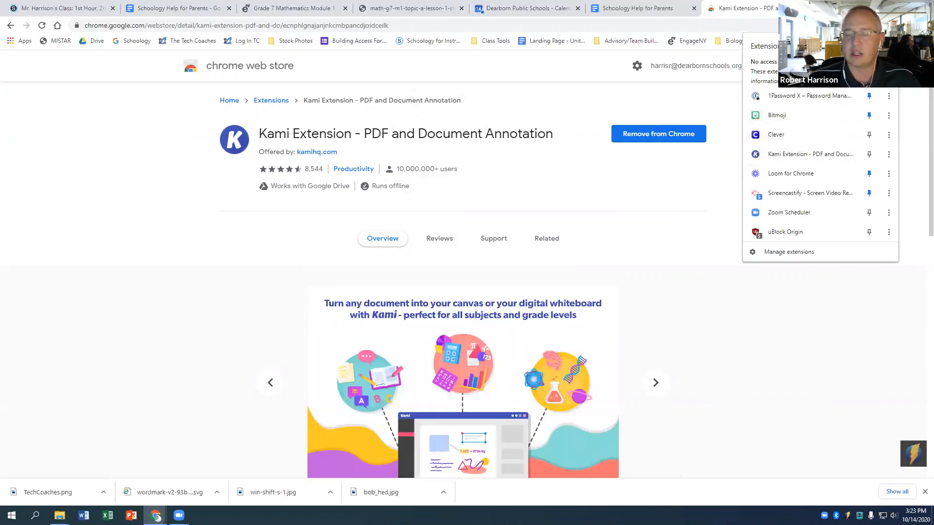
pyautogui.click(713, 104)
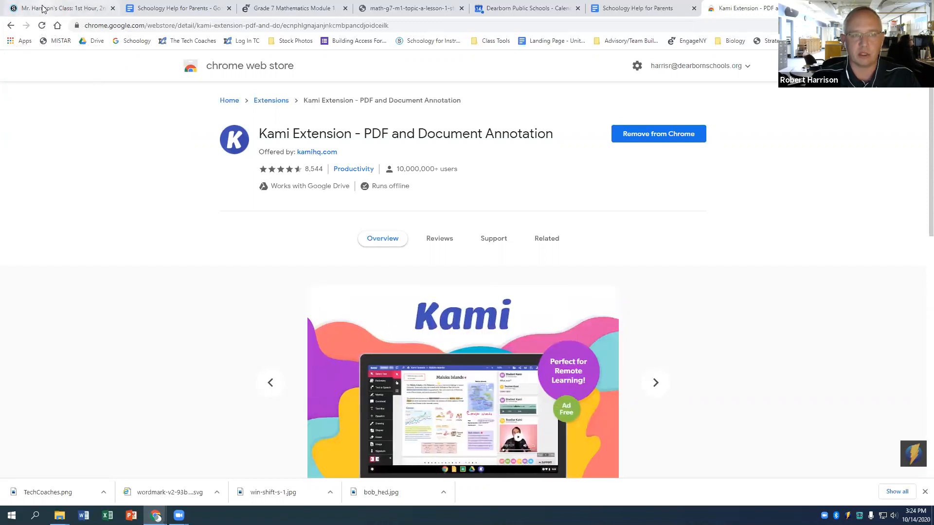
# Switch to the Schoology course materials and start a new assignment named "Annotation".
pyautogui.hotkey('ctrl', '1')
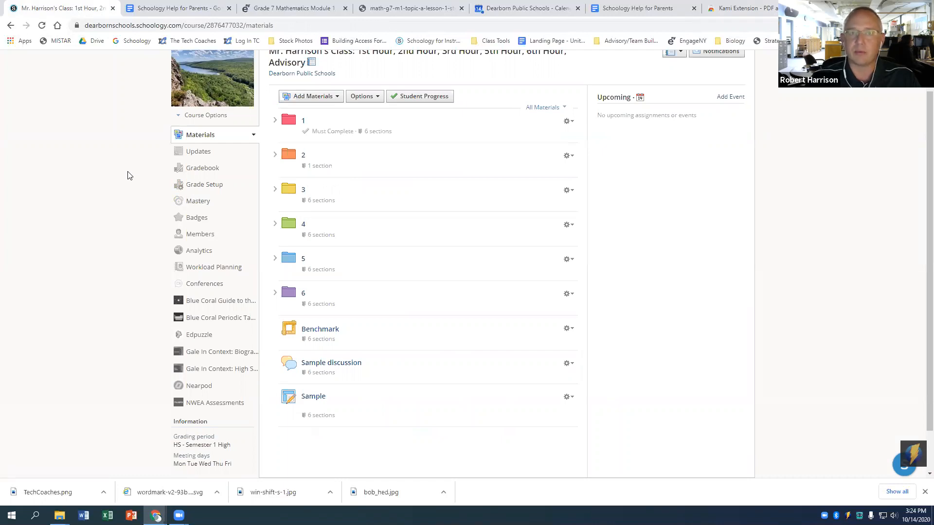
pyautogui.click(318, 101)
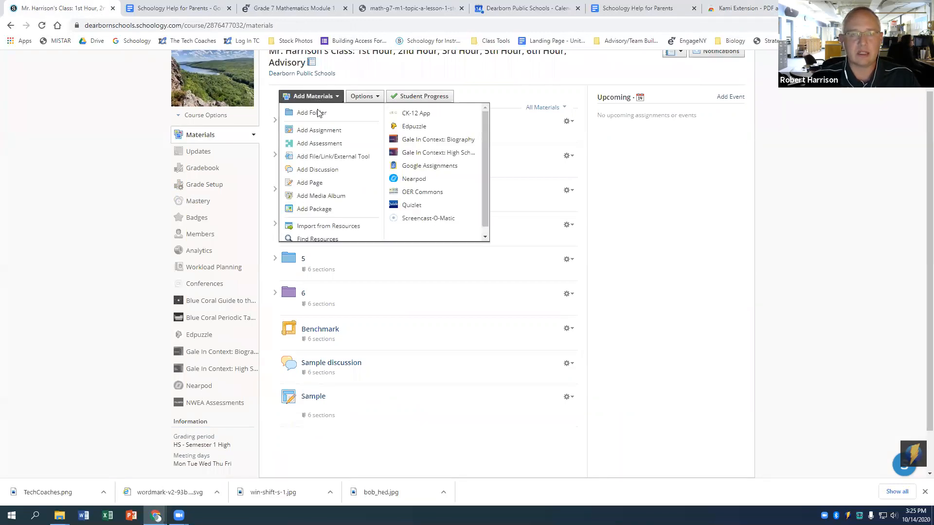
pyautogui.click(315, 133)
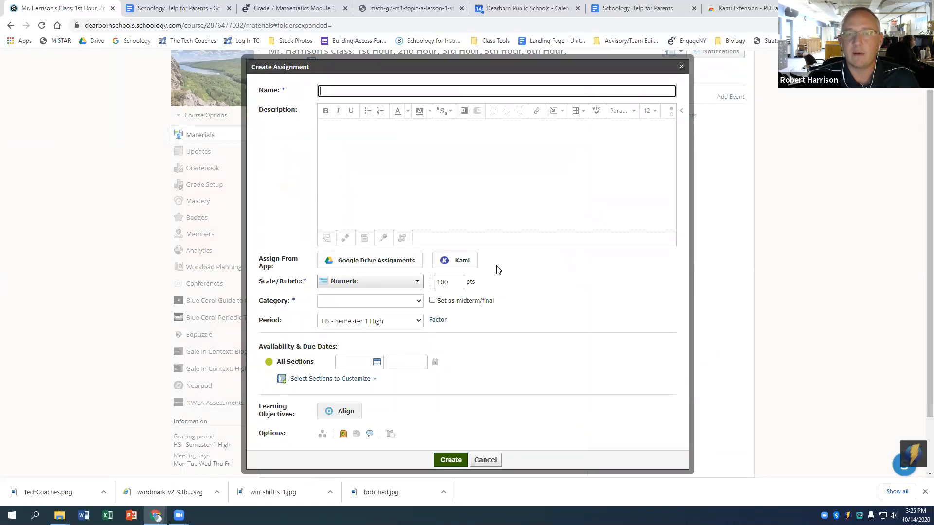
pyautogui.moveTo(431, 264)
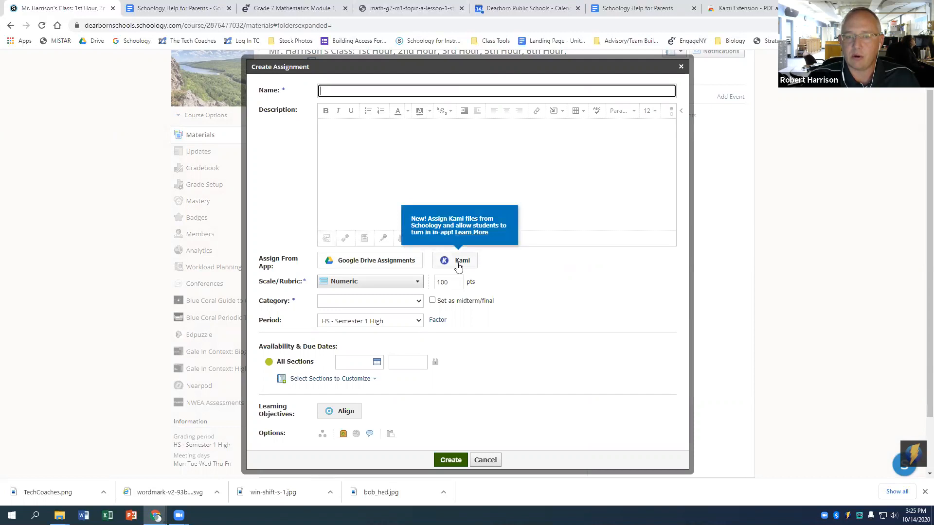
pyautogui.write('Annotat')
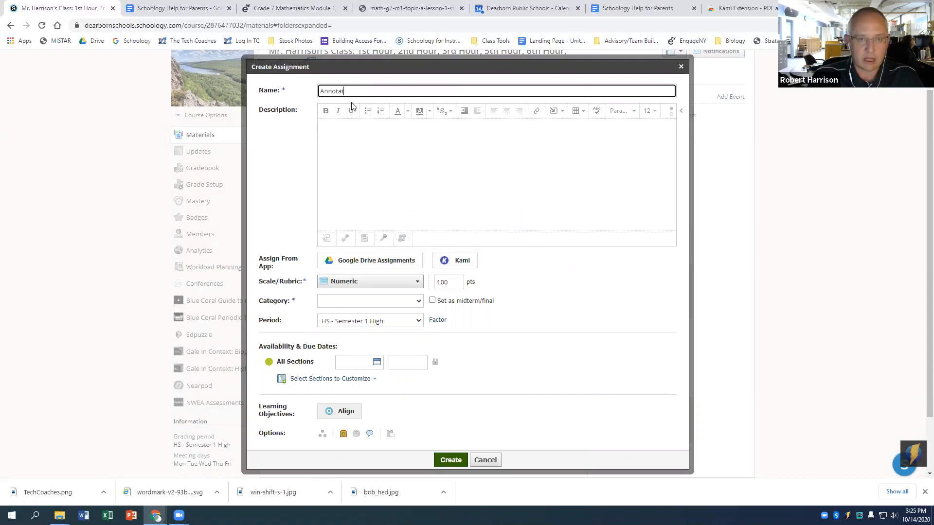
pyautogui.write('ion')
# Enter the assignment description "Highlight the main idea and add connections.".
pyautogui.click(371, 147)
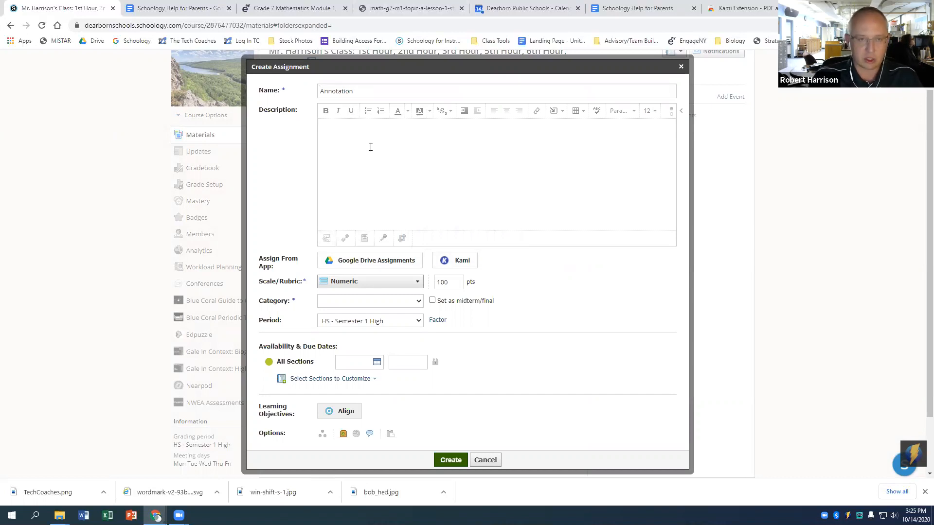
pyautogui.write('Highlight the main idea and')
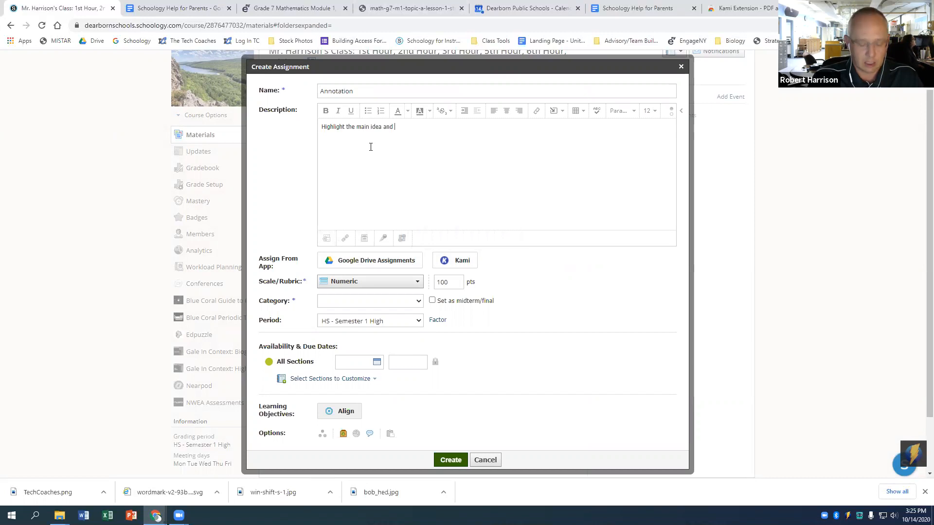
pyautogui.write(' add c')
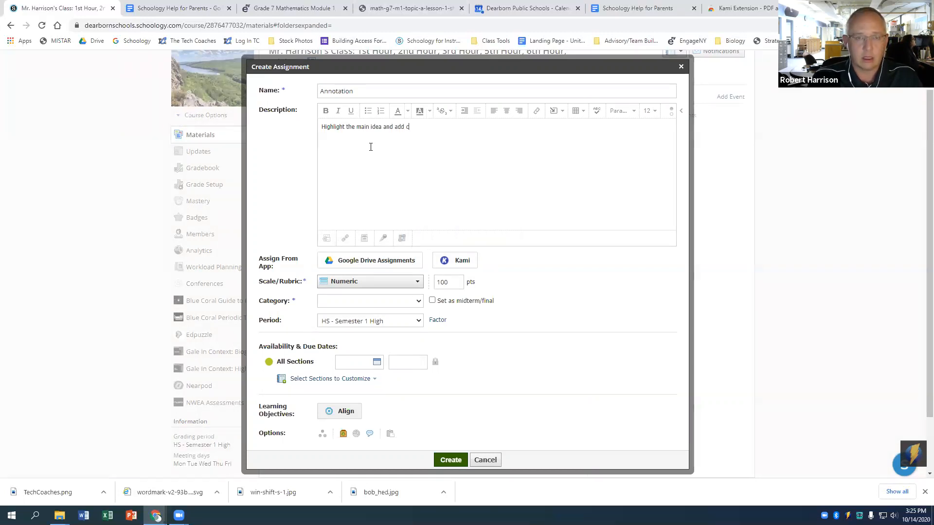
pyautogui.write('nnectinos')
pyautogui.press('BackSpace')
pyautogui.press('BackSpace')
pyautogui.press('BackSpace')
pyautogui.write('ons.')
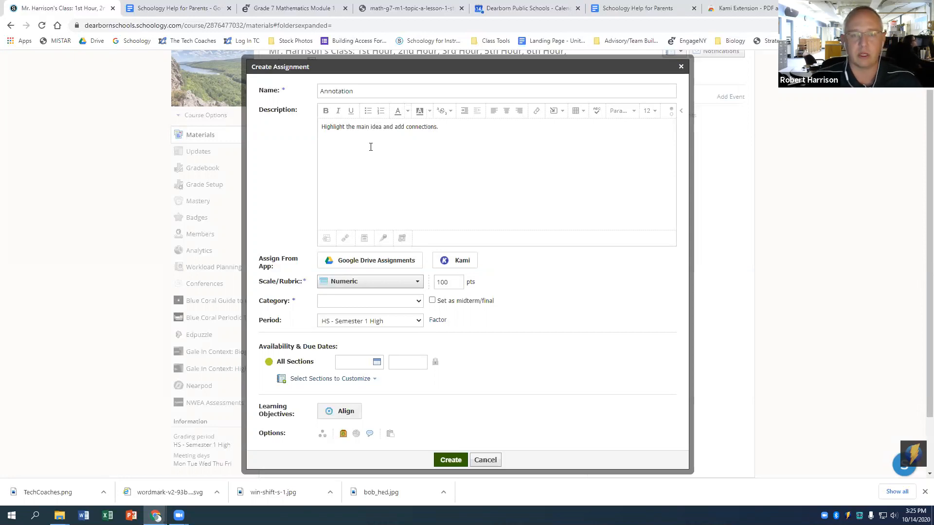
# Open the Kami file selection for the assignment and browse the My Drive folders.
pyautogui.moveTo(463, 262)
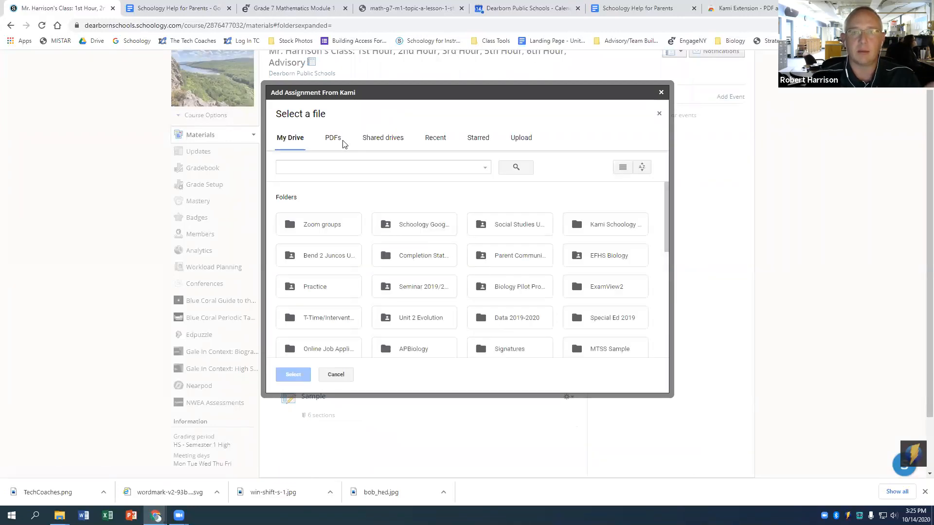
pyautogui.scroll(-10, 377, 250)
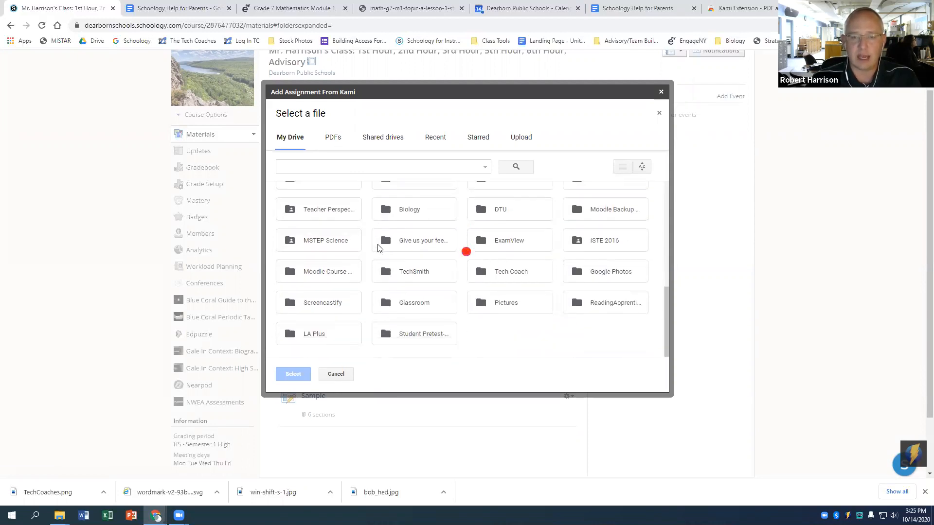
pyautogui.scroll(-2, 379, 247)
pyautogui.scroll(3, 378, 246)
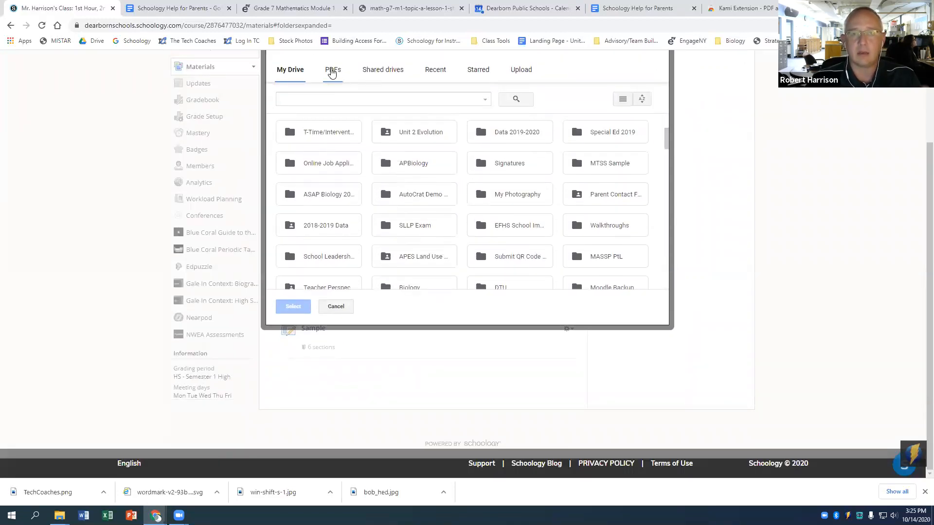
pyautogui.scroll(2, 682, 147)
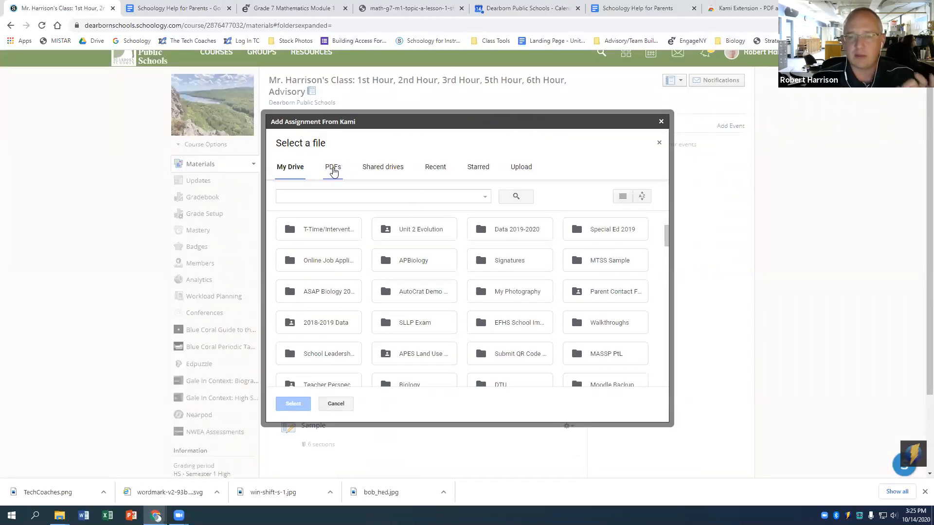
# Look for a PDF in the Lesson 29 subfolder of the Bend 2 Juncos Unit 1 folder, and among the My Drive folders.
pyautogui.click(333, 171)
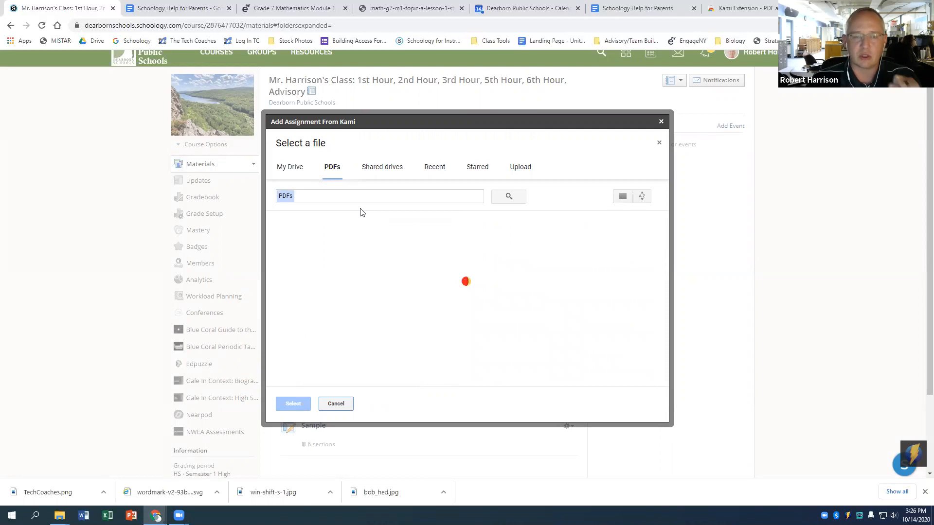
pyautogui.scroll(-1, 366, 244)
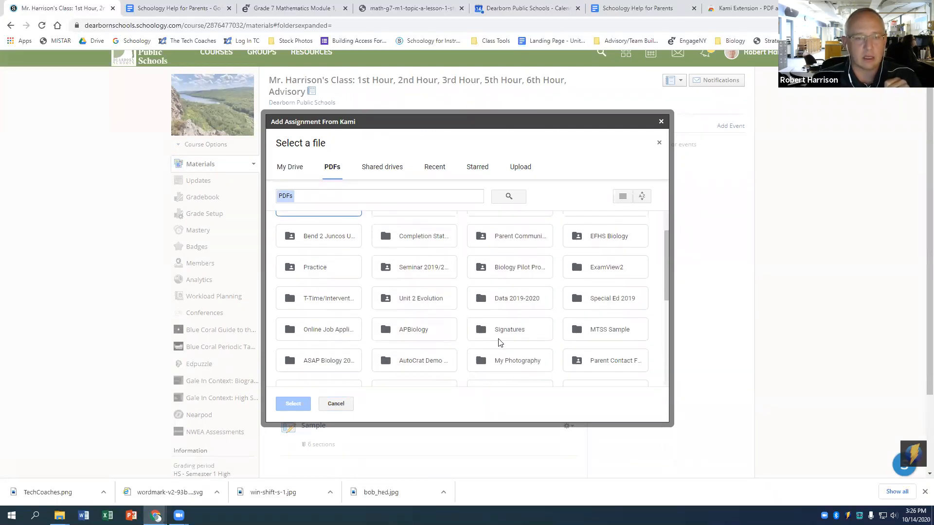
pyautogui.scroll(1, 466, 307)
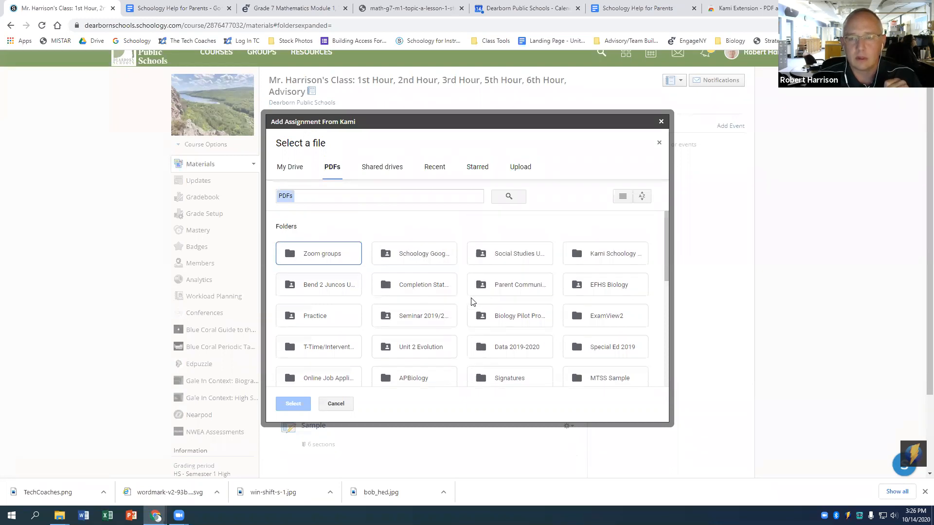
pyautogui.doubleClick(307, 288)
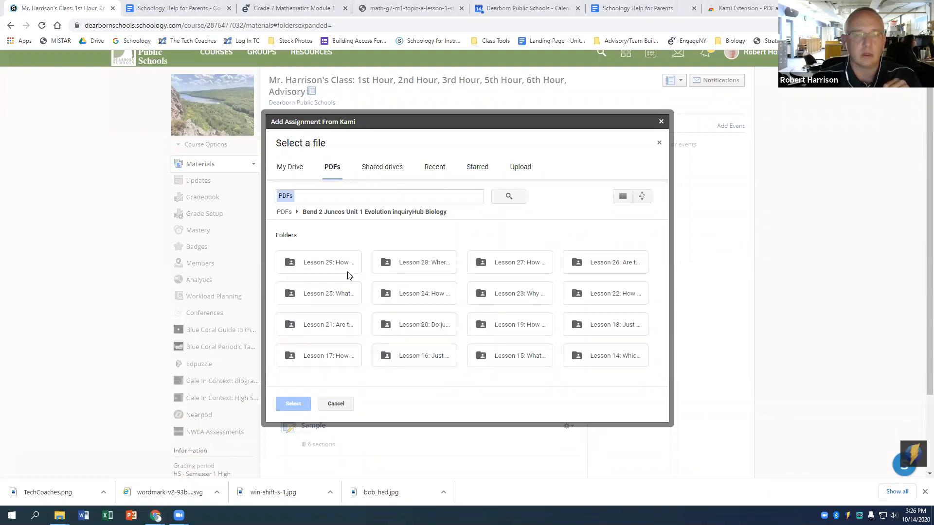
pyautogui.doubleClick(335, 272)
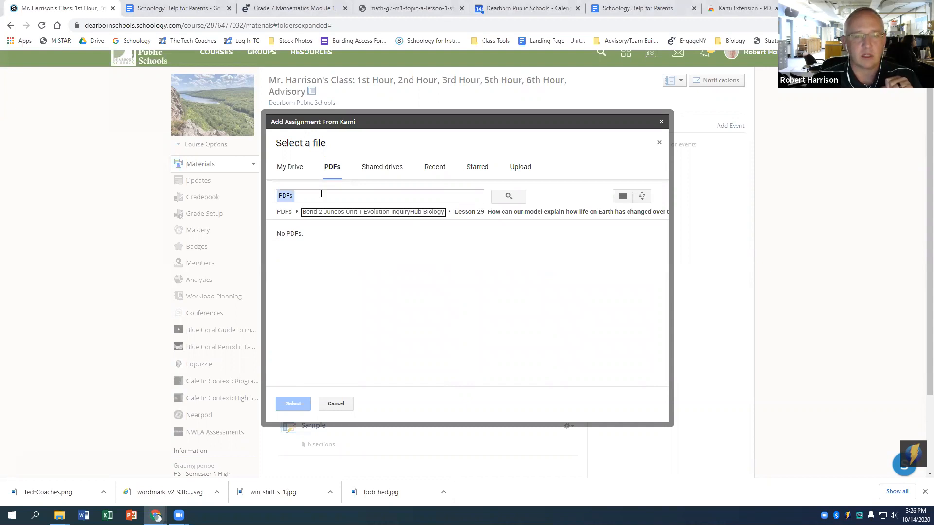
pyautogui.click(296, 171)
pyautogui.scroll(-8, 380, 263)
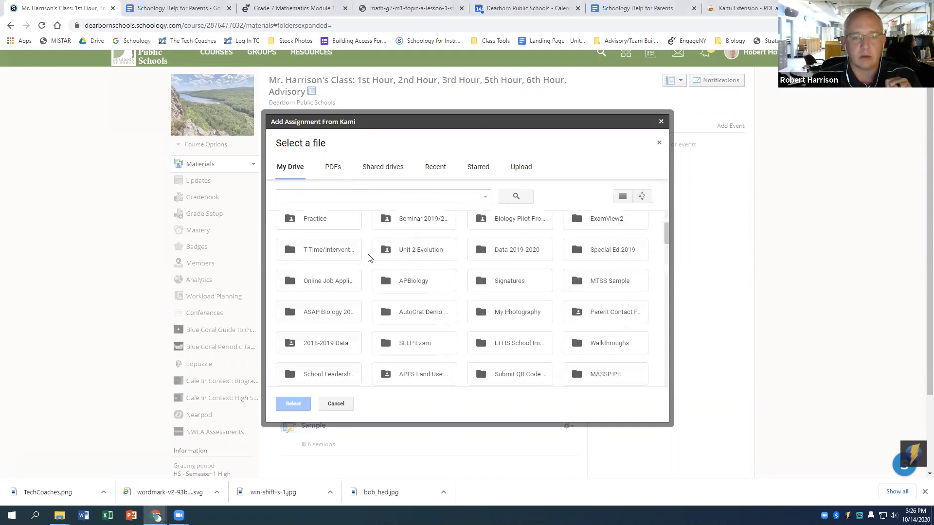
pyautogui.scroll(-5, 368, 260)
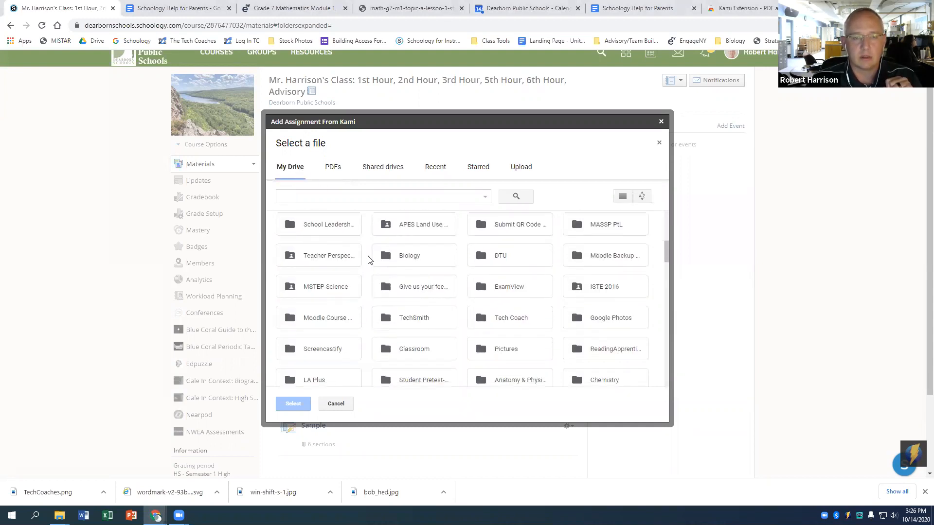
# Attach the Online Lesson PDF from the Drive's PDF files to the assignment through Kami.
pyautogui.click(333, 168)
pyautogui.scroll(-5, 368, 235)
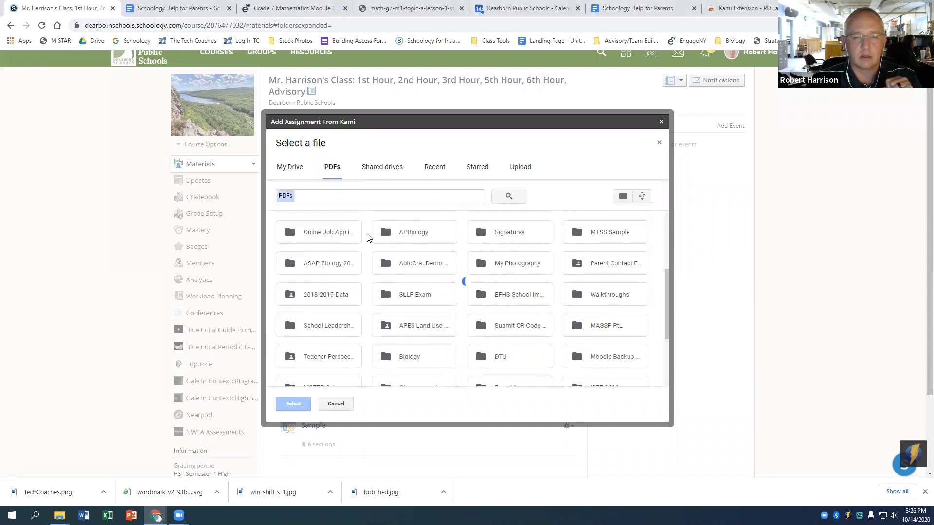
pyautogui.scroll(-5, 367, 237)
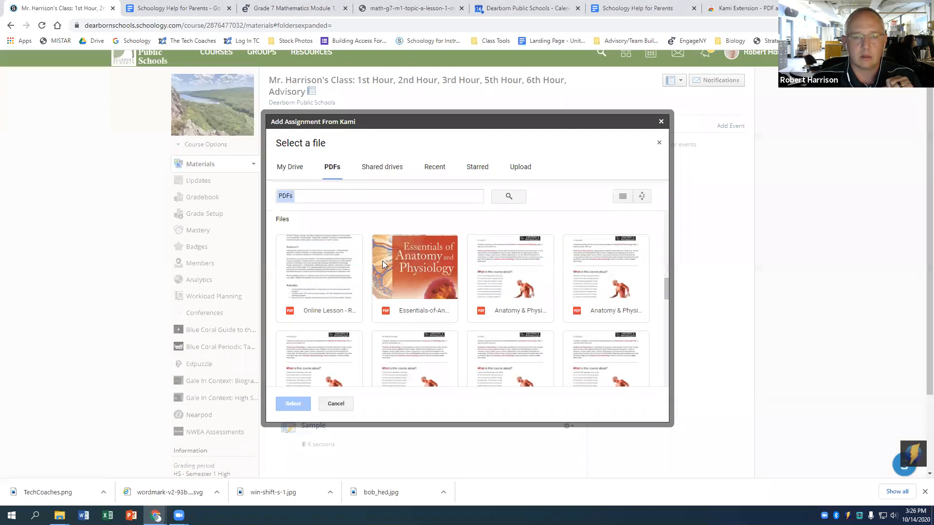
pyautogui.scroll(-1, 325, 265)
pyautogui.doubleClick(316, 246)
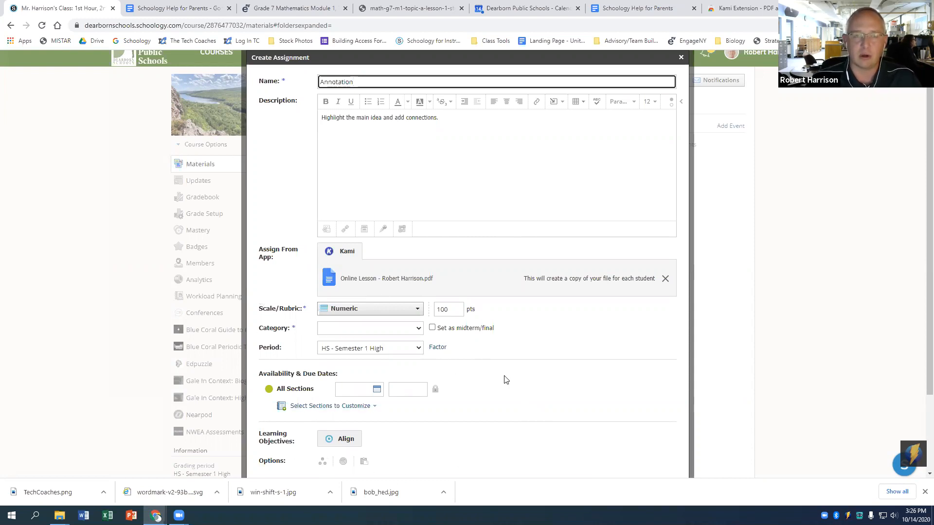
# Set the assignment's category to Tests and create the assignment.
pyautogui.scroll(-1, 504, 380)
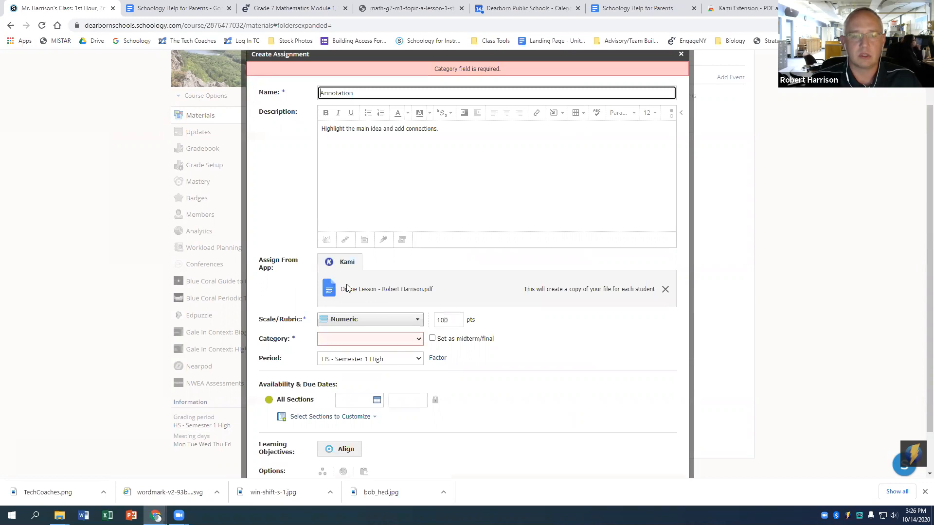
pyautogui.click(365, 339)
pyautogui.click(354, 377)
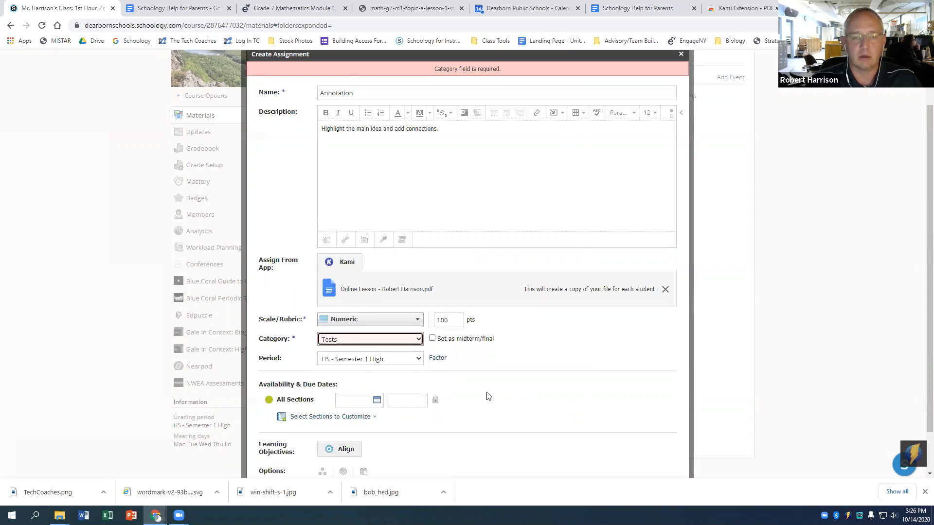
pyautogui.scroll(-1, 490, 391)
pyautogui.click(451, 449)
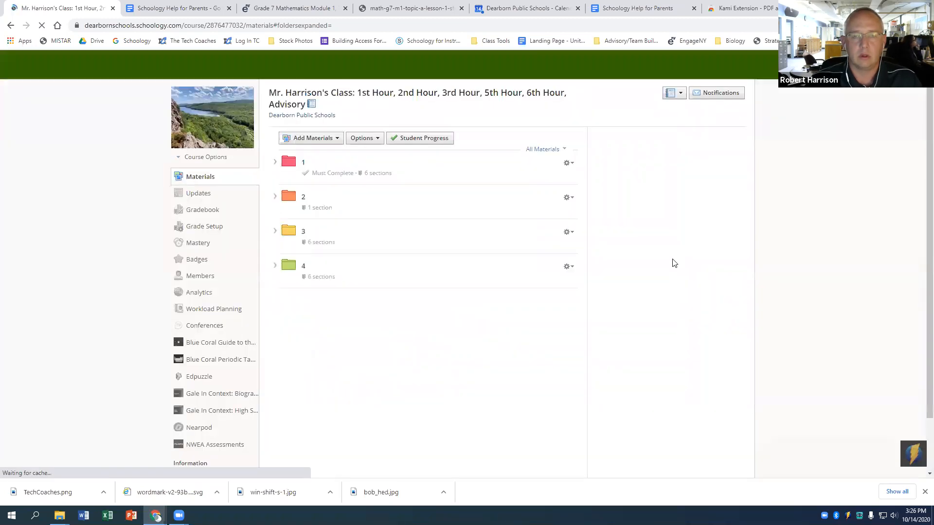
# Open the new Annotation assignment from the course materials and open its attached PDF with Kami.
pyautogui.scroll(-2, 428, 338)
pyautogui.scroll(-1, 428, 338)
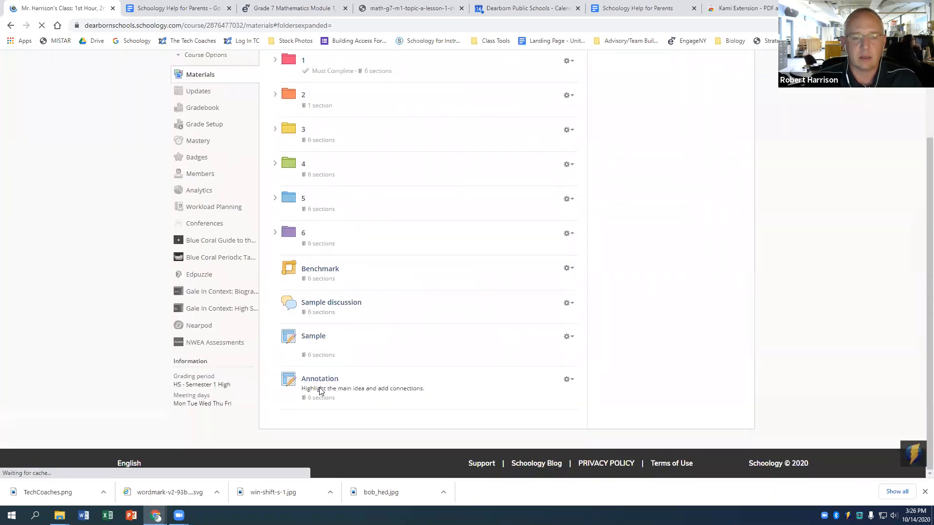
pyautogui.click(314, 379)
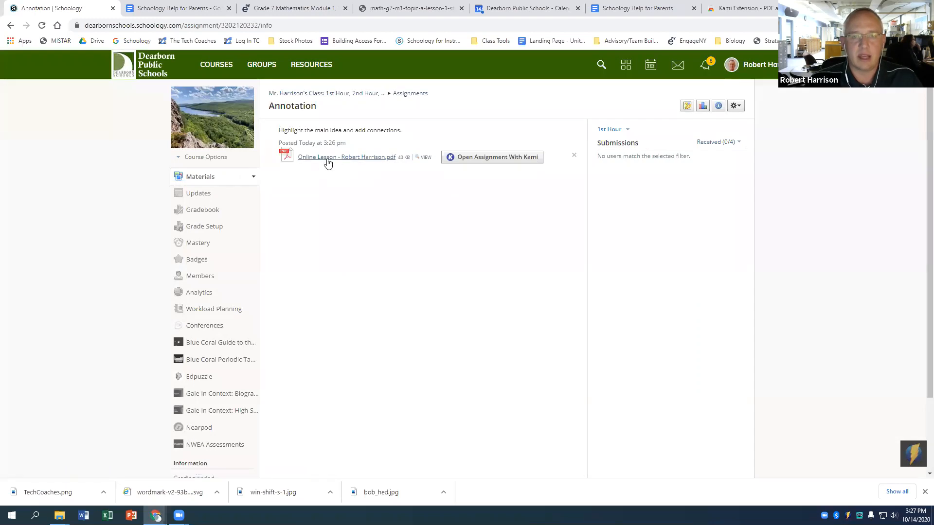
pyautogui.click(513, 162)
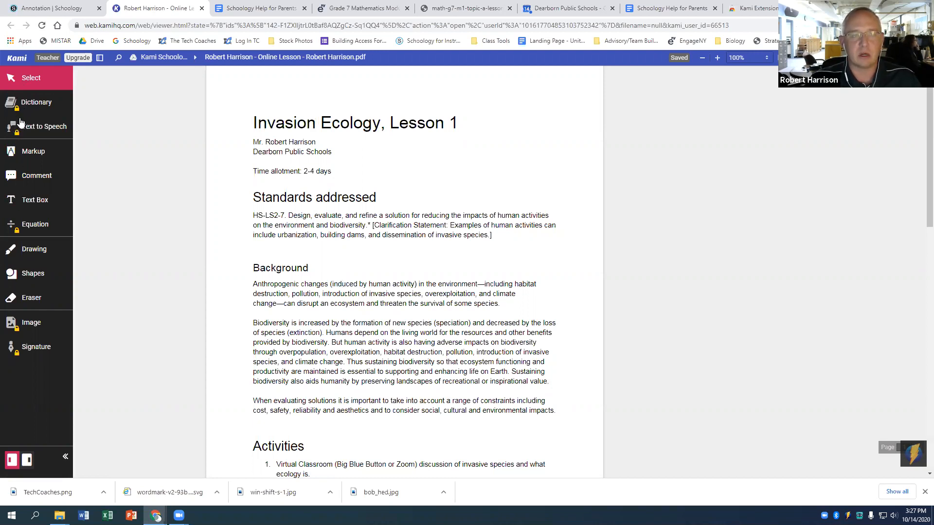
# Draw a yellow box highlight from the time allotment line down over the "Standards addressed" heading.
pyautogui.click(30, 159)
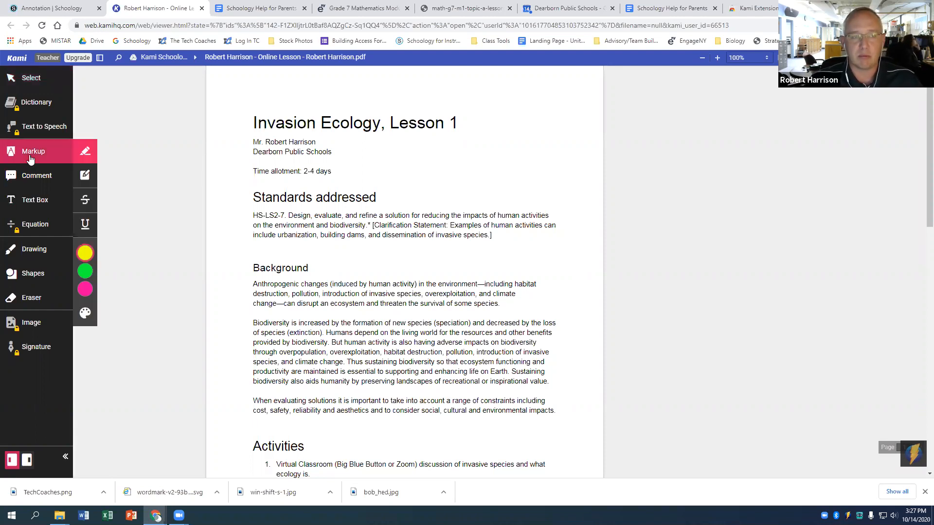
pyautogui.click(86, 177)
pyautogui.moveTo(250, 168)
pyautogui.mouseDown()
pyautogui.moveTo(362, 175)
pyautogui.moveTo(387, 198)
pyautogui.mouseUp()
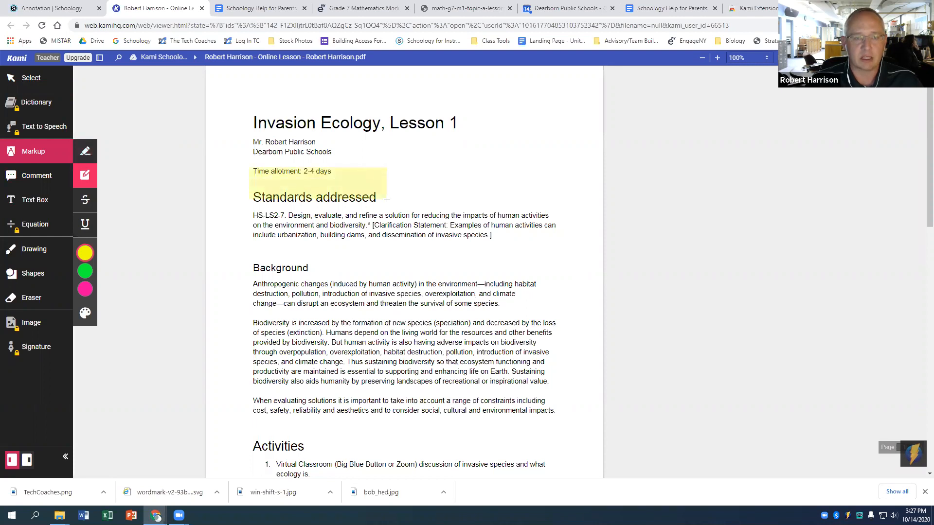
# Strike through the HS-LS2-7 standard up to "on the environment" and add a comment reading "connection" beside the "Standards addressed" heading.
pyautogui.click(95, 199)
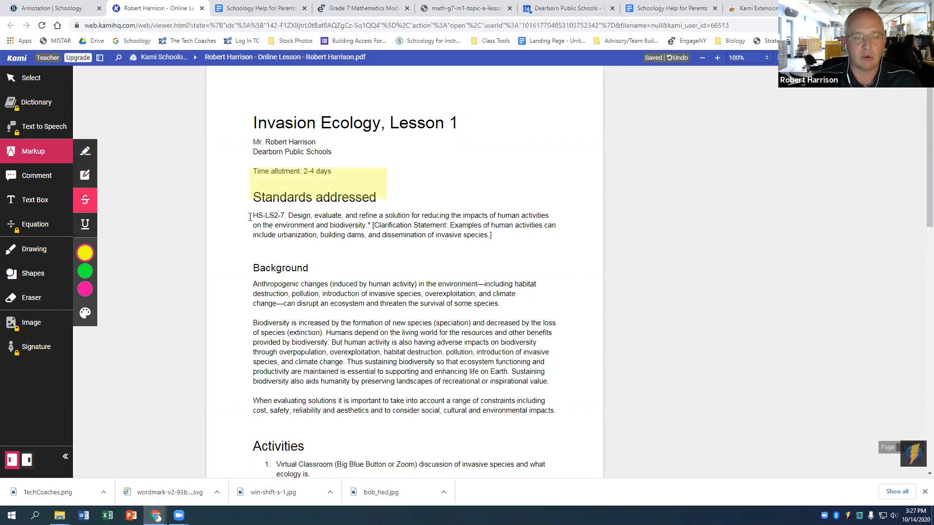
pyautogui.moveTo(250, 217); pyautogui.dragTo(312, 225)
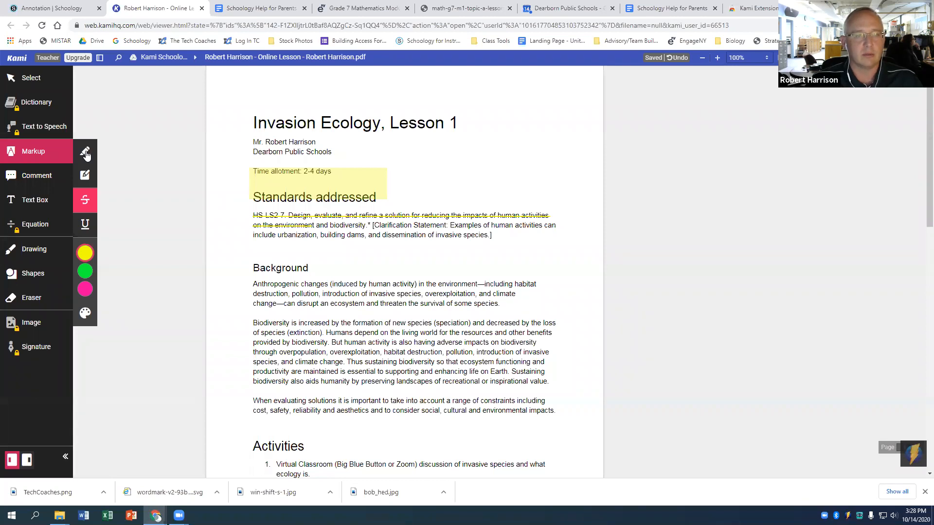
pyautogui.click(34, 180)
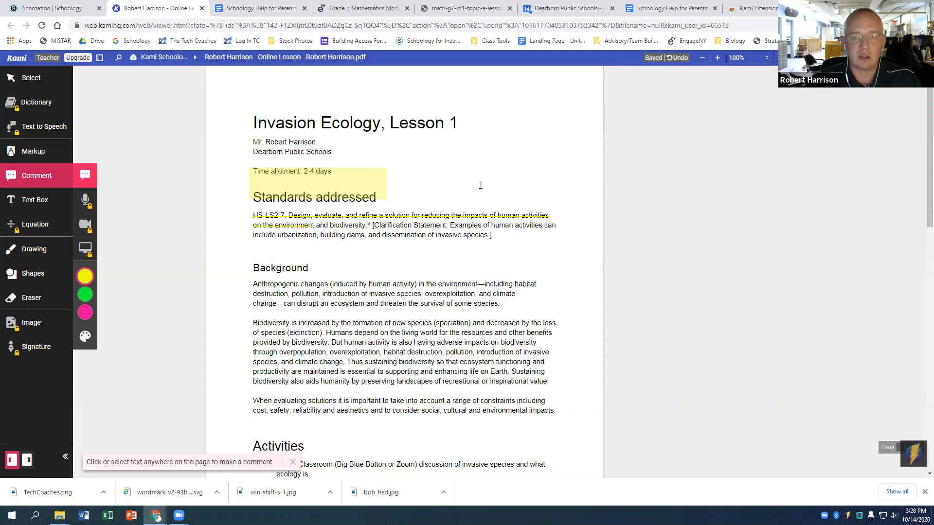
pyautogui.click(496, 189)
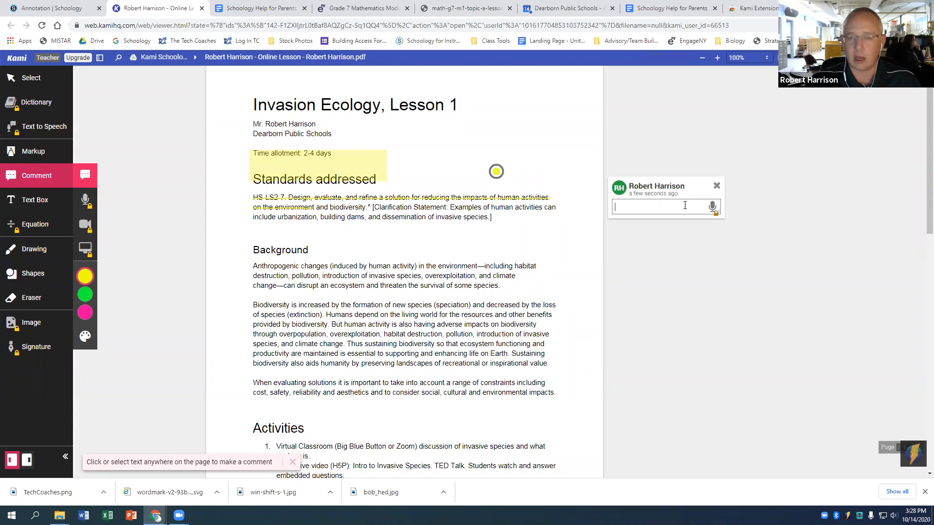
pyautogui.write('connection')
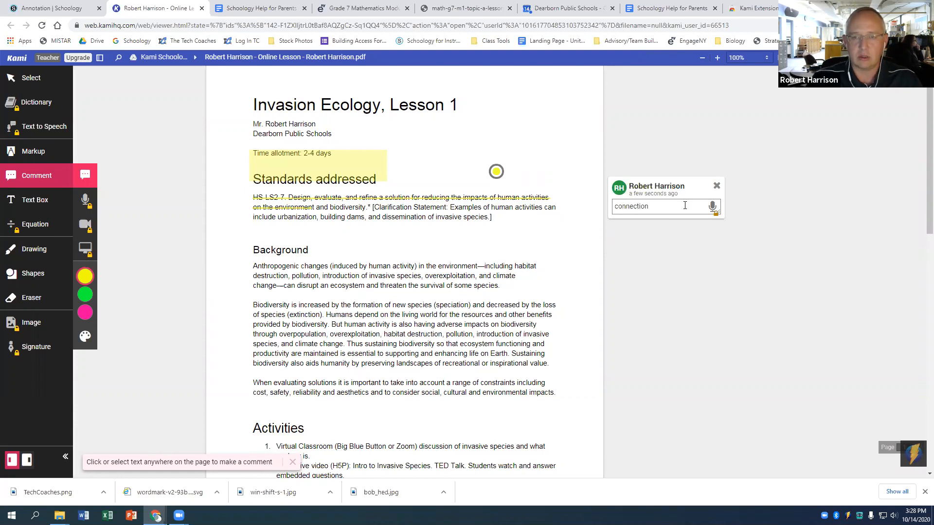
pyautogui.click(520, 176)
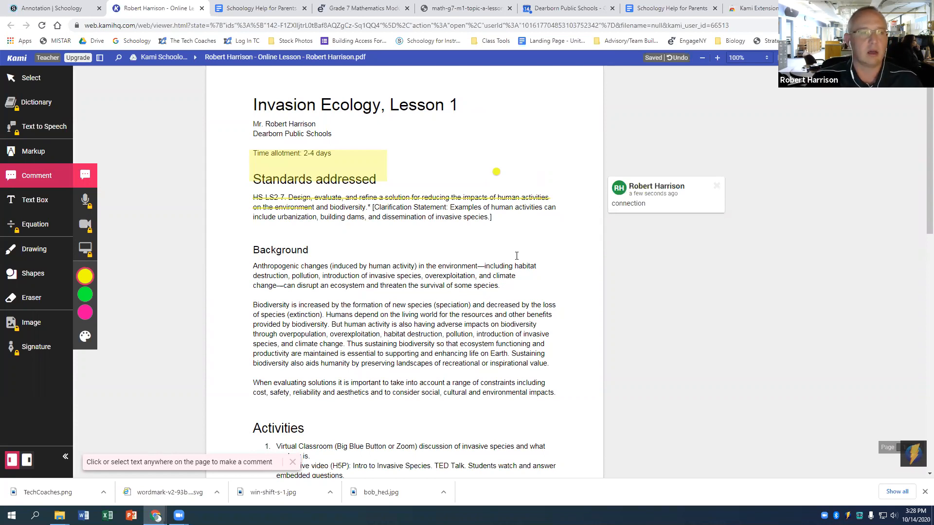
# Place a second comment marker beside the Background heading, leaving its text empty.
pyautogui.click(25, 206)
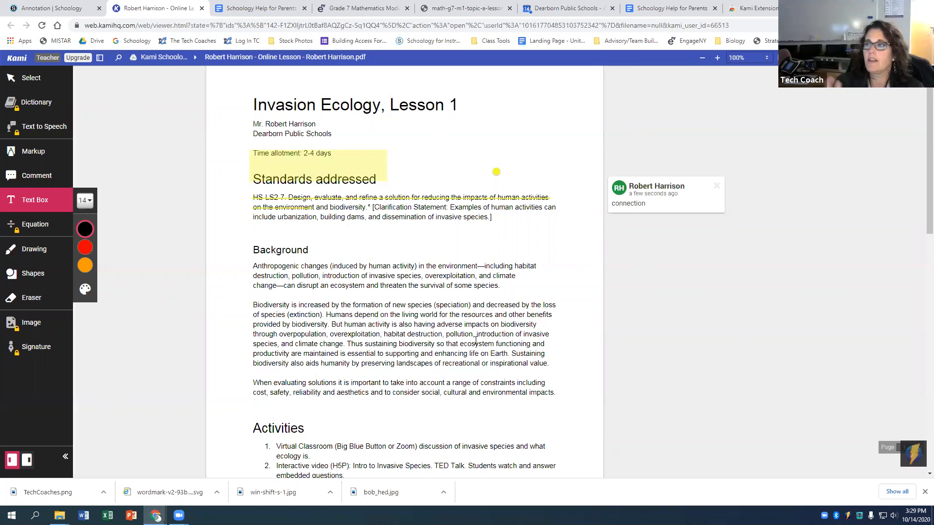
pyautogui.click(710, 210)
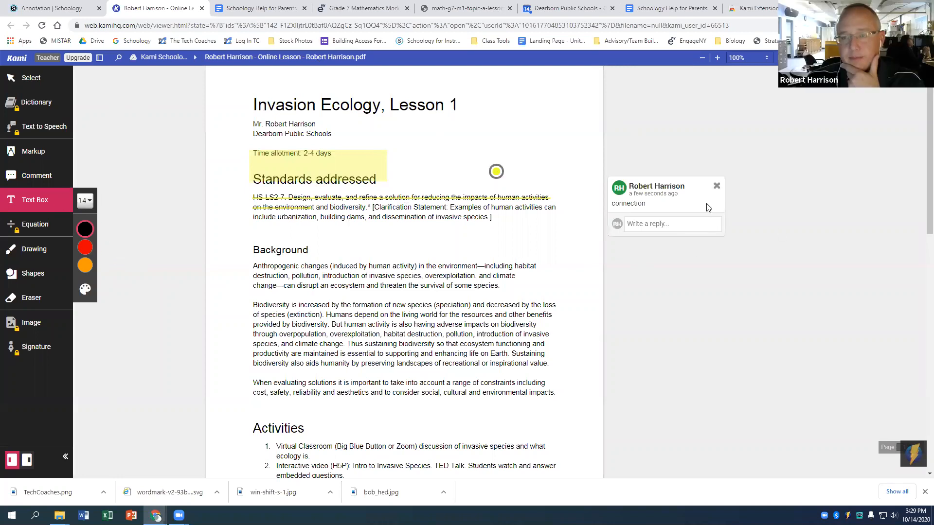
pyautogui.click(19, 180)
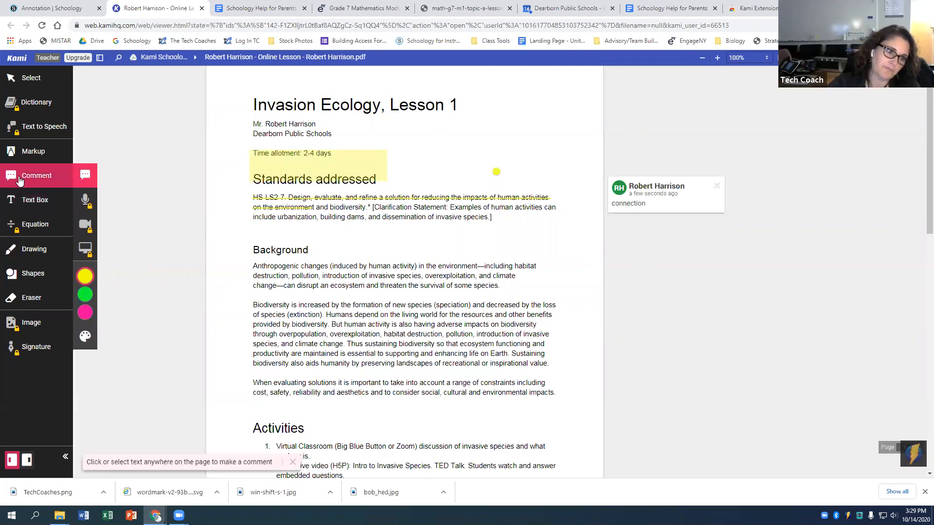
pyautogui.click(497, 251)
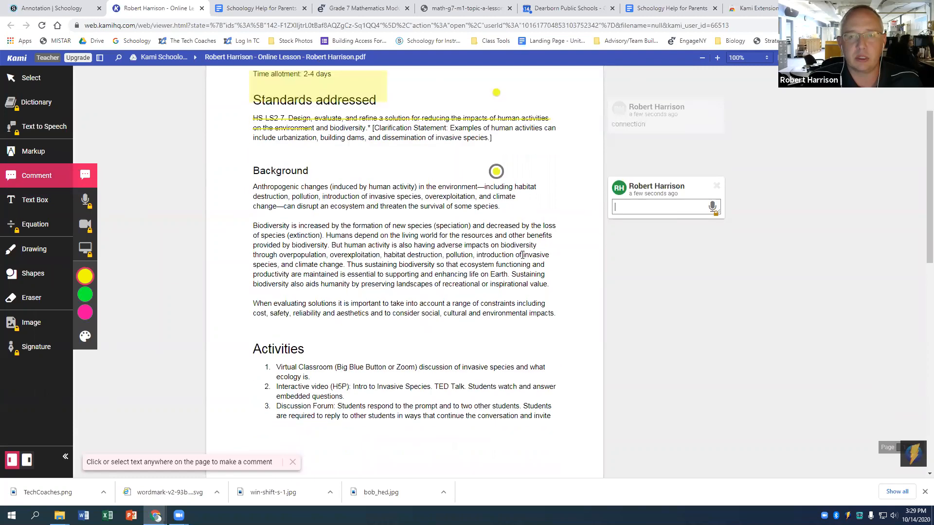
pyautogui.click(715, 214)
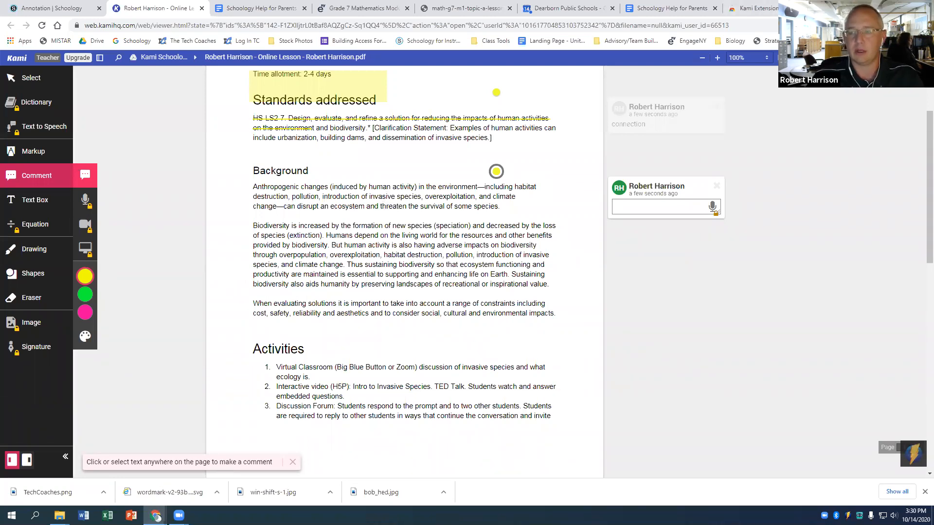
# Open dochub.com in a new browser tab and sign in with the school Google account.
pyautogui.hotkey('ctrl', 't')
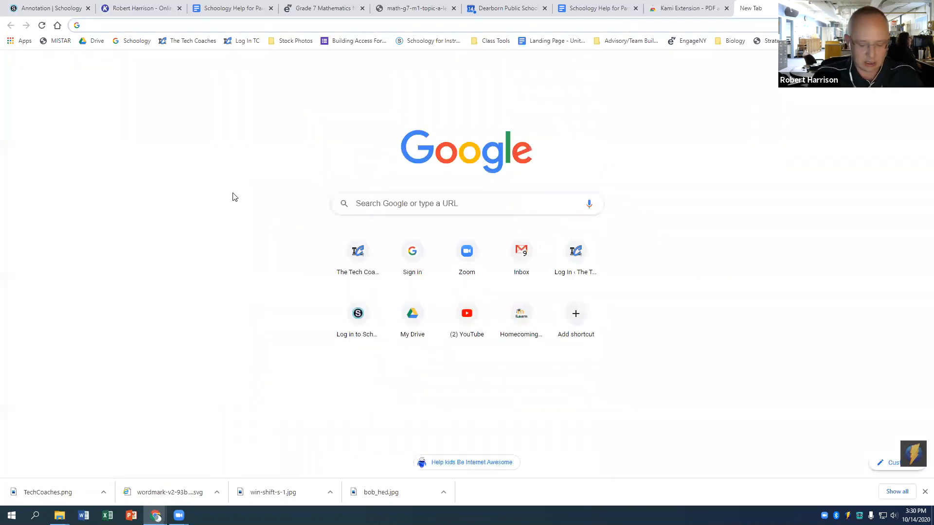
pyautogui.write('dochub')
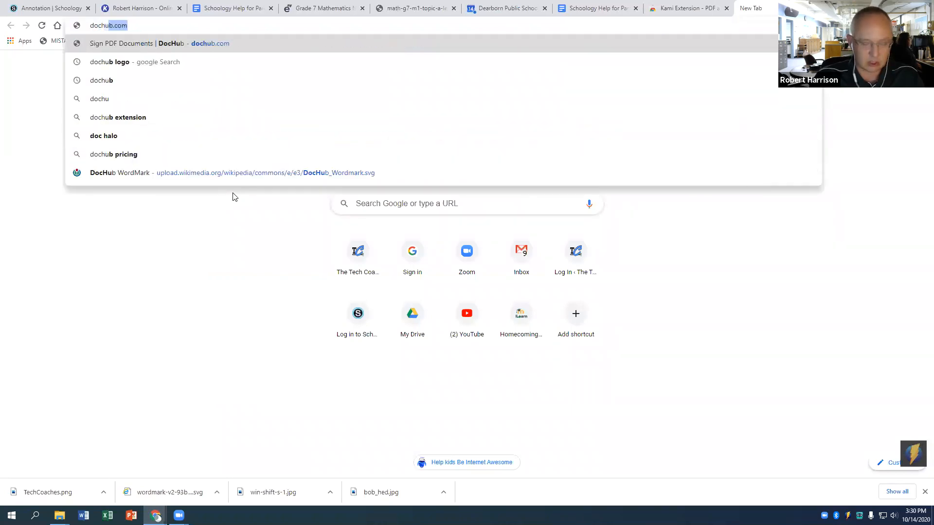
pyautogui.write('.com')
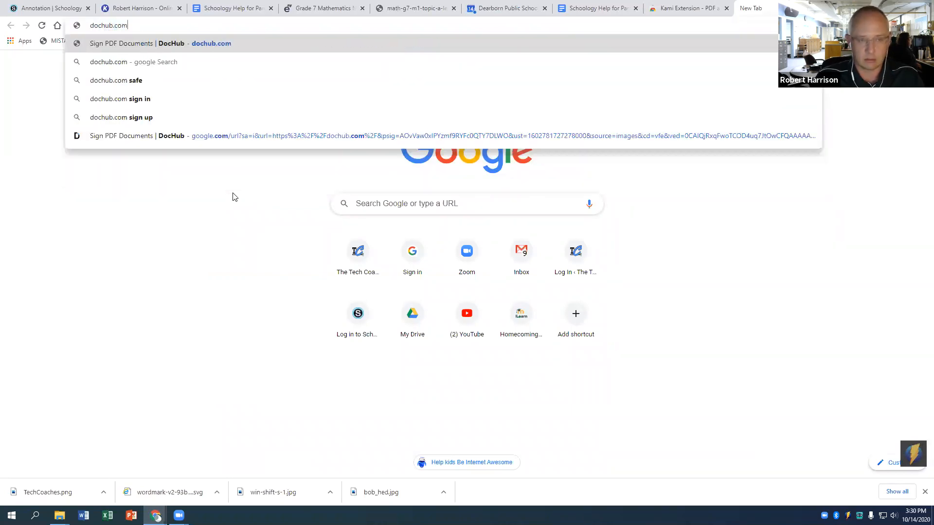
pyautogui.press('Return')
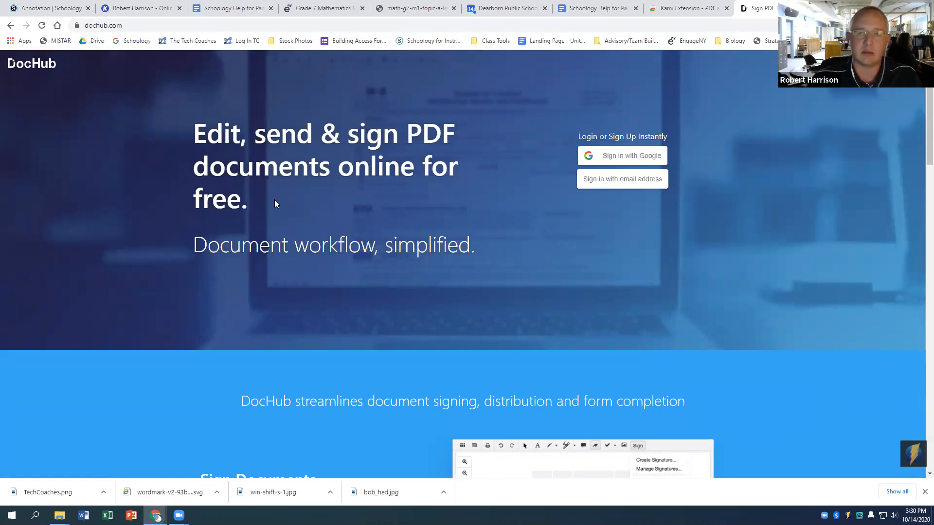
pyautogui.click(605, 160)
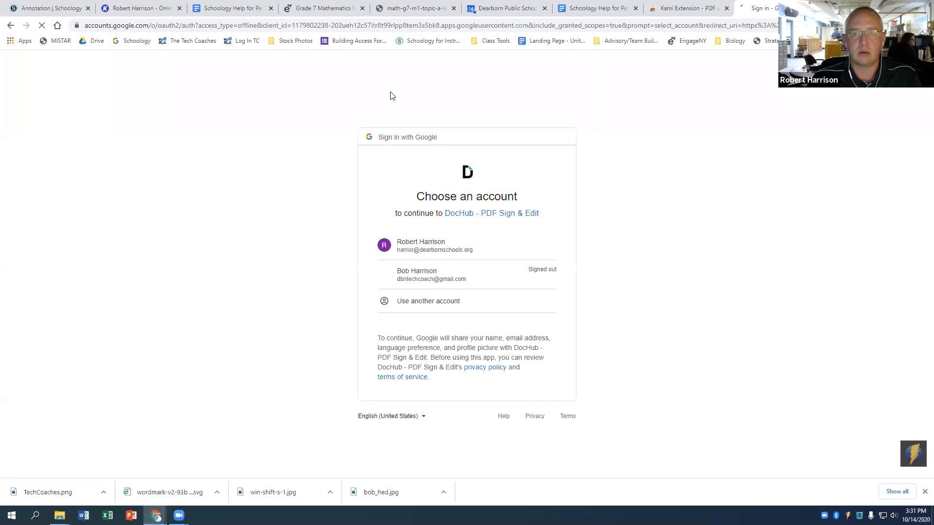
pyautogui.click(434, 251)
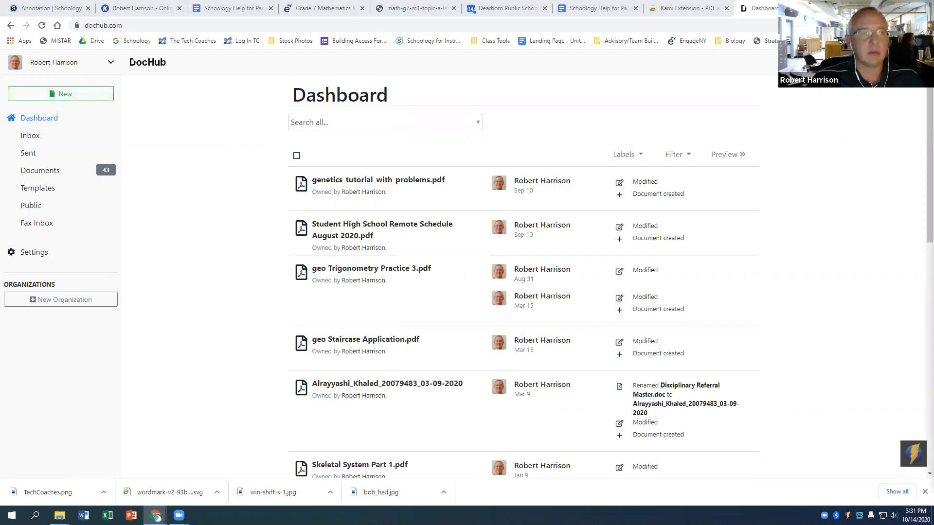
# Create a new DocHub document by importing math-g7-m1-topic-a-lesson-1-student from the computer's Downloads folder.
pyautogui.click(69, 96)
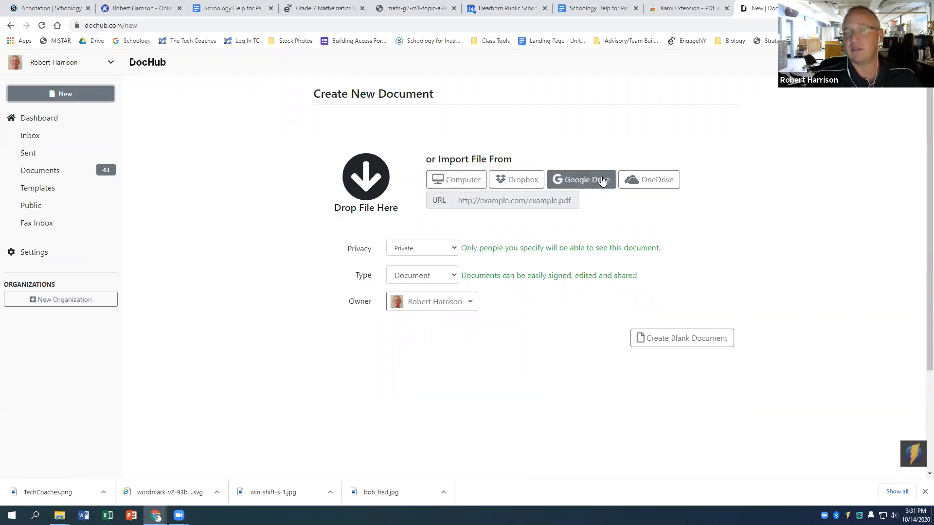
pyautogui.click(451, 183)
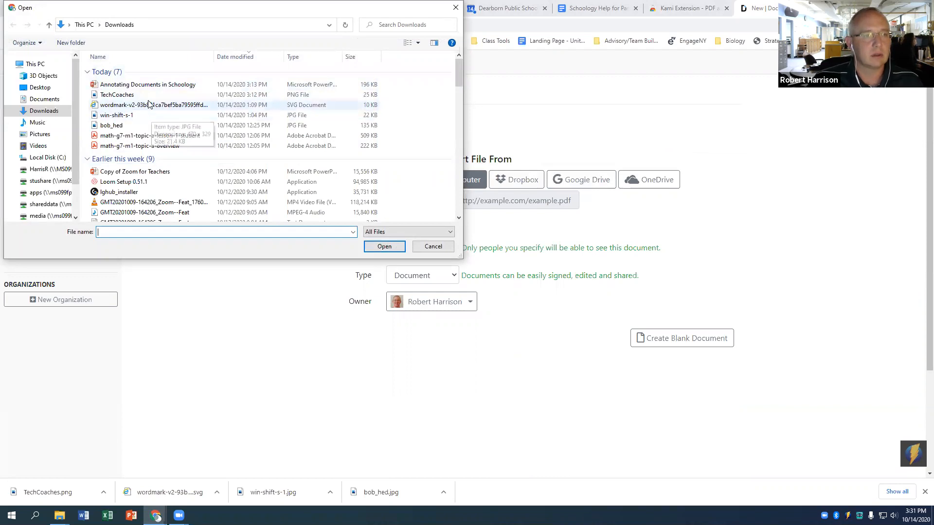
pyautogui.click(119, 136)
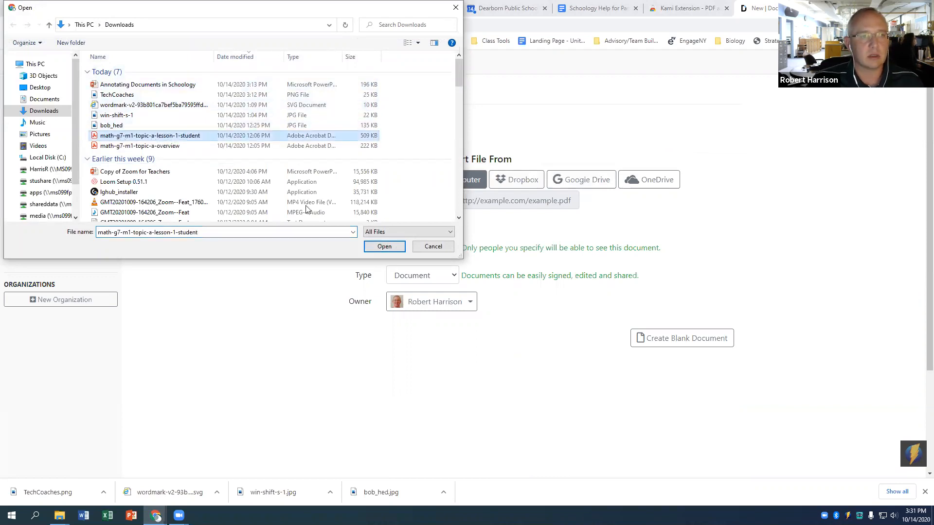
pyautogui.click(377, 250)
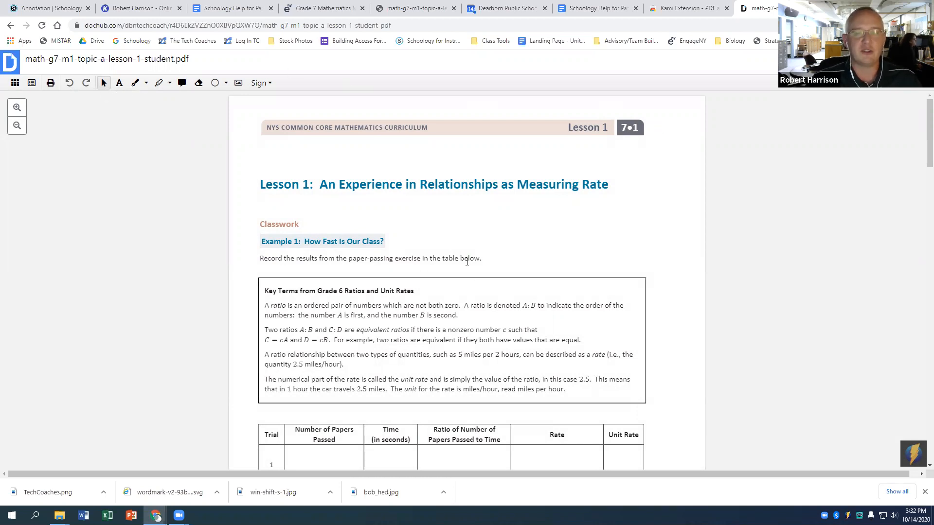
# Add a text annotation reading "hello" in the blank space level with the Classwork heading on page 1.
pyautogui.scroll(-1, 312, 214)
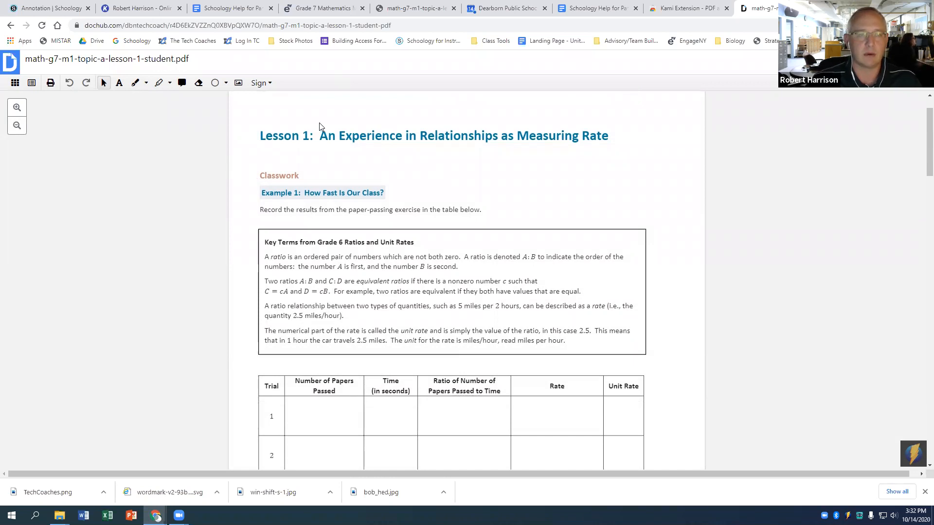
pyautogui.scroll(1, 394, 243)
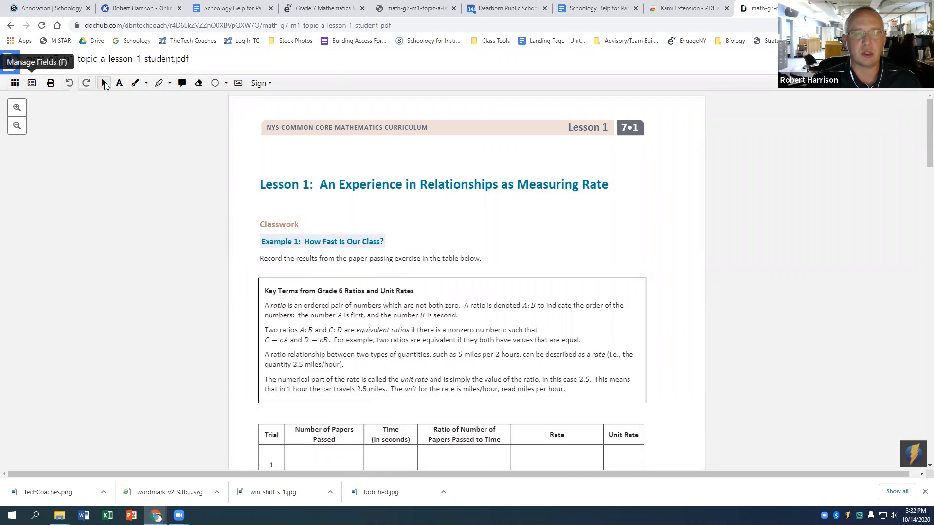
pyautogui.click(119, 83)
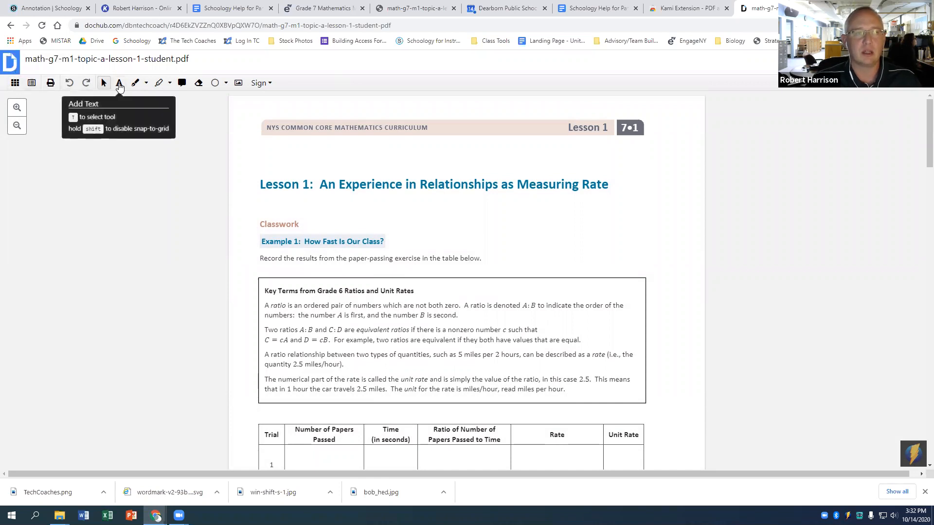
pyautogui.click(484, 221)
pyautogui.moveTo(527, 255); pyautogui.dragTo(543, 262)
pyautogui.write('hello')
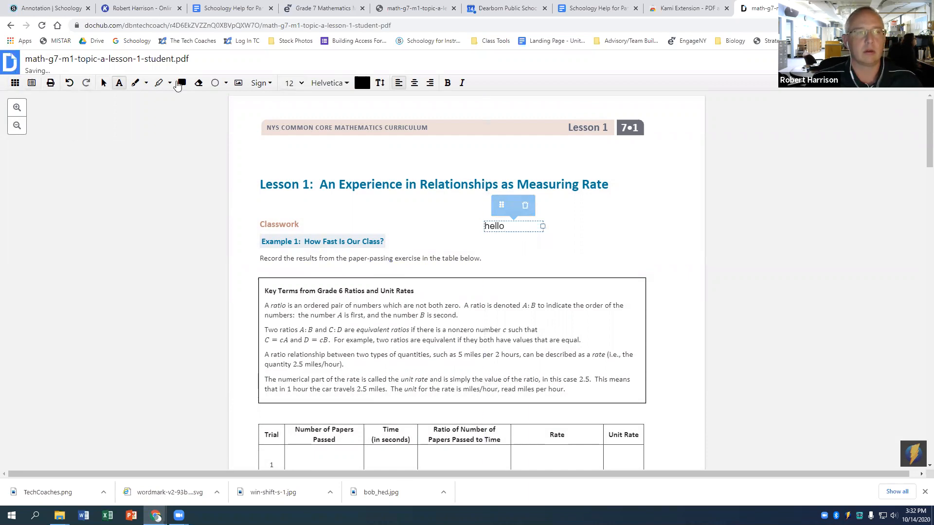
# Draw a freehand circle around "Exercise" in the Exercise 1 heading on page 2 and handwrite 7.97 below the question.
pyautogui.click(135, 83)
pyautogui.moveTo(399, 207); pyautogui.dragTo(471, 259)
pyautogui.scroll(-4, 491, 301)
pyautogui.scroll(-12, 494, 305)
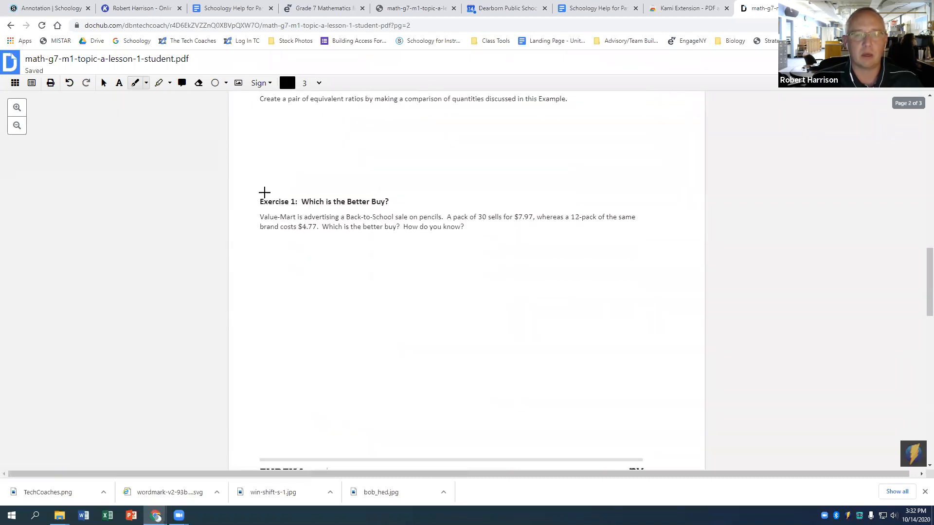
pyautogui.moveTo(301, 192)
pyautogui.mouseDown()
pyautogui.moveTo(246, 202)
pyautogui.moveTo(293, 201)
pyautogui.mouseUp()
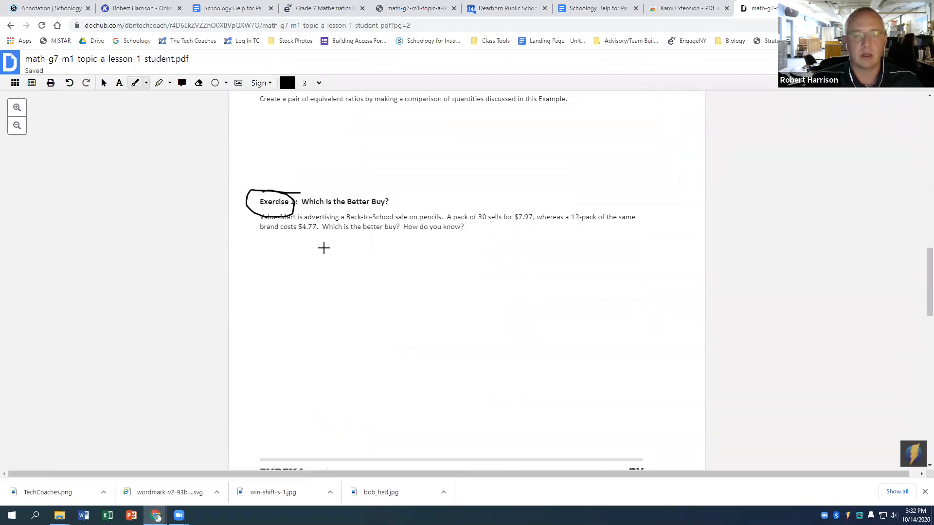
pyautogui.moveTo(331, 250)
pyautogui.mouseDown()
pyautogui.moveTo(354, 251)
pyautogui.moveTo(354, 266)
pyautogui.moveTo(383, 255)
pyautogui.moveTo(415, 262)
pyautogui.mouseUp()
pyautogui.click(366, 265)
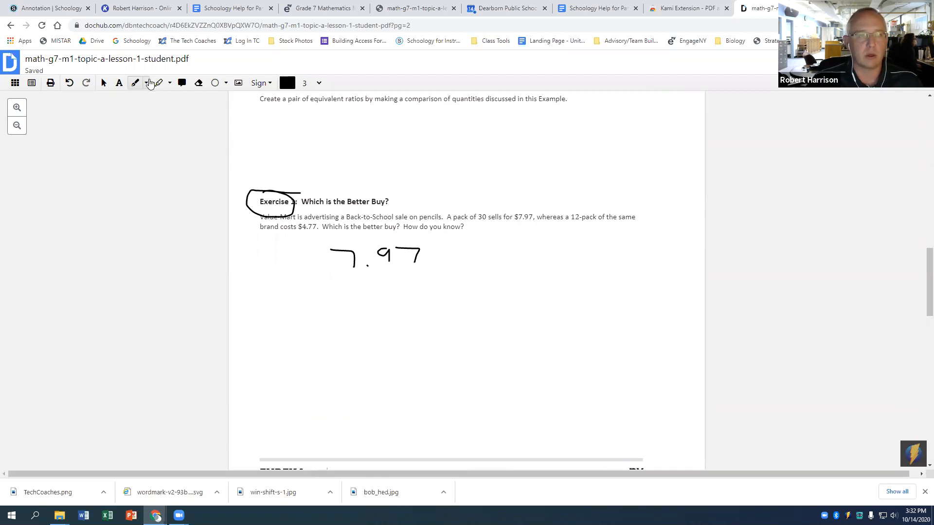
# Highlight the sentence "Create a pair of equivalent ratios by making a comparison of quantities discussed in this Example." in yellow.
pyautogui.click(146, 83)
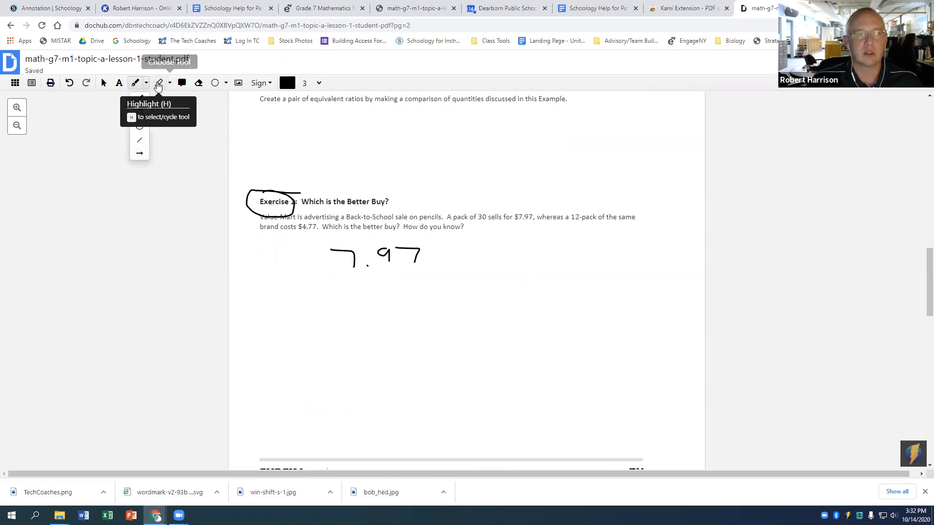
pyautogui.click(158, 86)
pyautogui.scroll(2, 323, 175)
pyautogui.moveTo(260, 192); pyautogui.dragTo(581, 197)
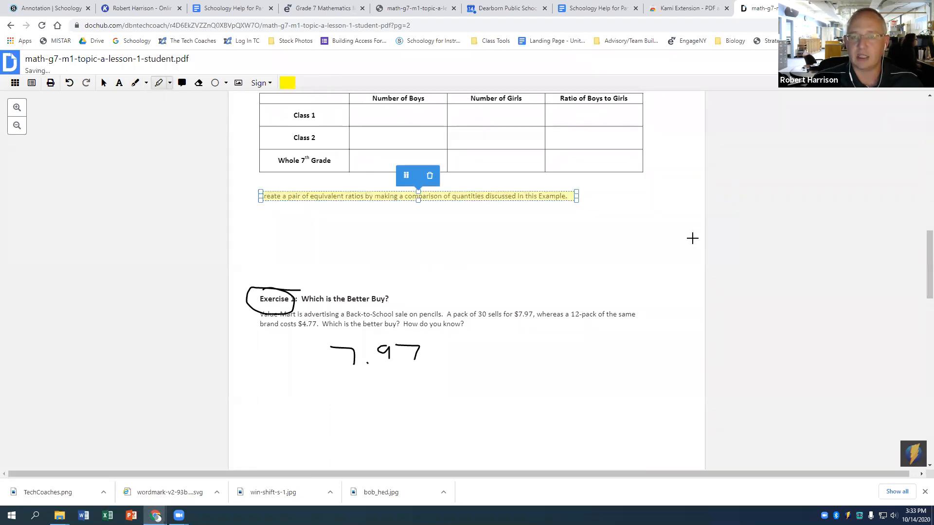
pyautogui.click(423, 268)
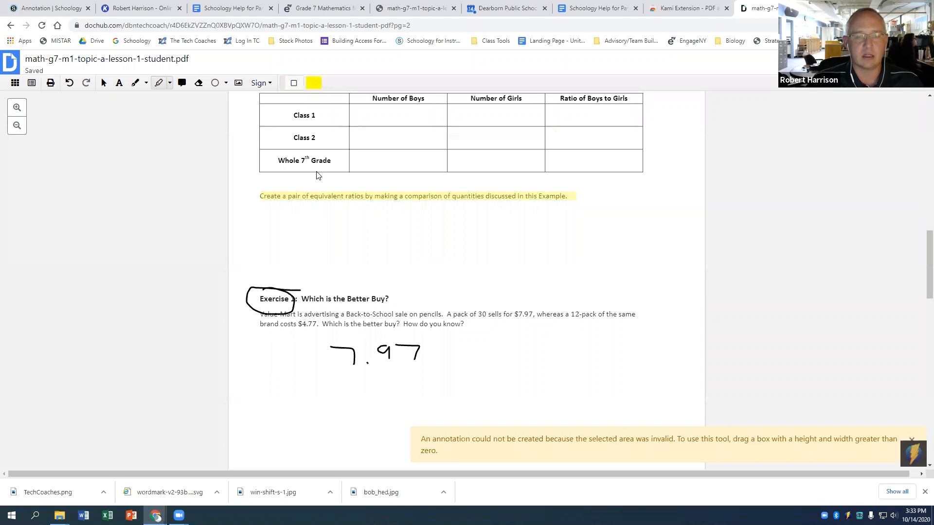
# Place a comment note at the end of the highlighted sentence with the text "This is a comment.".
pyautogui.click(182, 82)
pyautogui.click(591, 200)
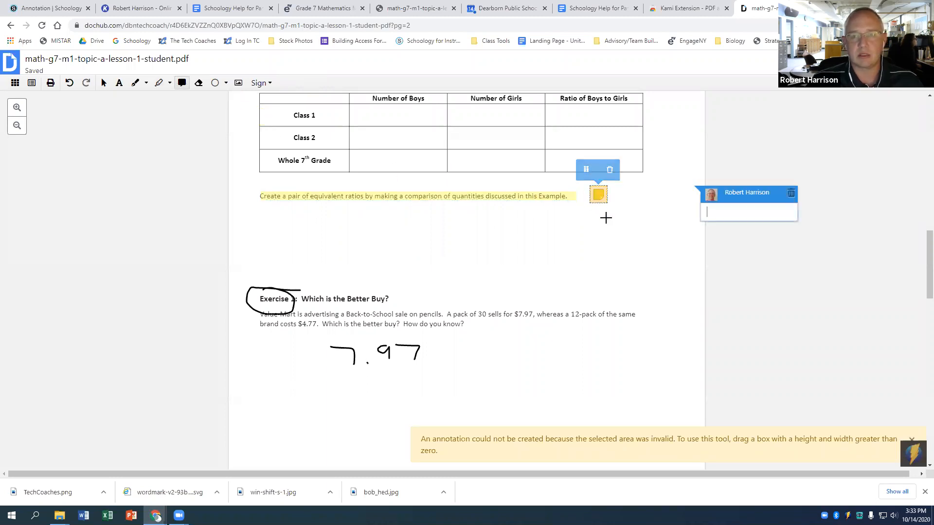
pyautogui.write('This is a comment.')
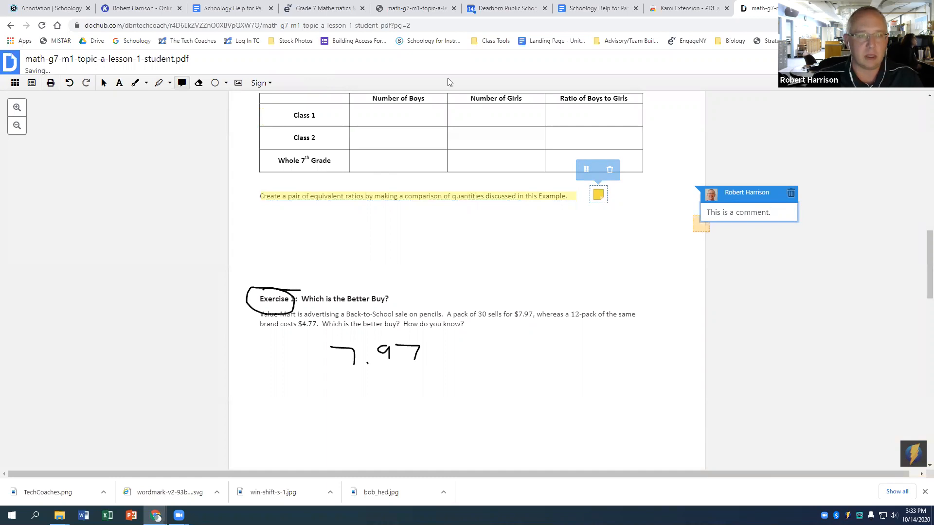
# Place check mark stamps beside the "Which is the Better Buy?" question, in the Whole 7th Grade ratio cell and in Class 1's Number of Girls cell.
pyautogui.click(199, 84)
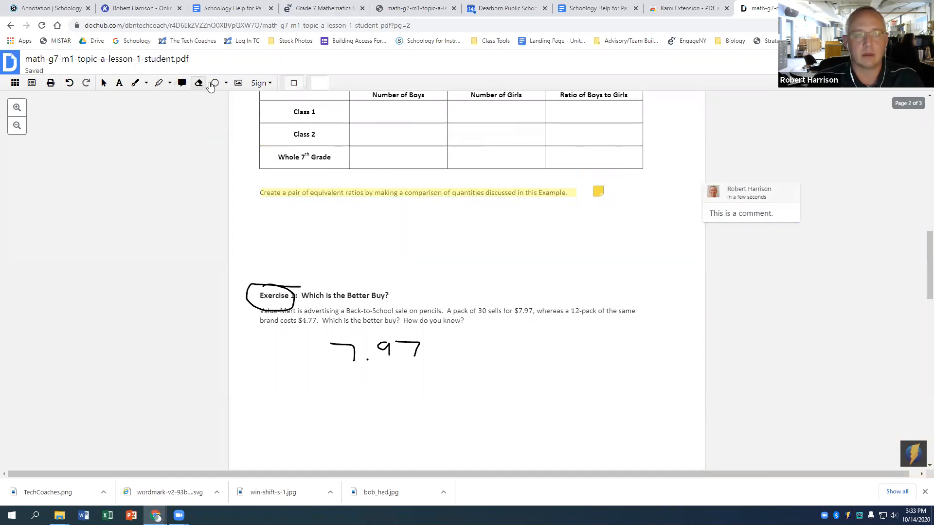
pyautogui.click(219, 86)
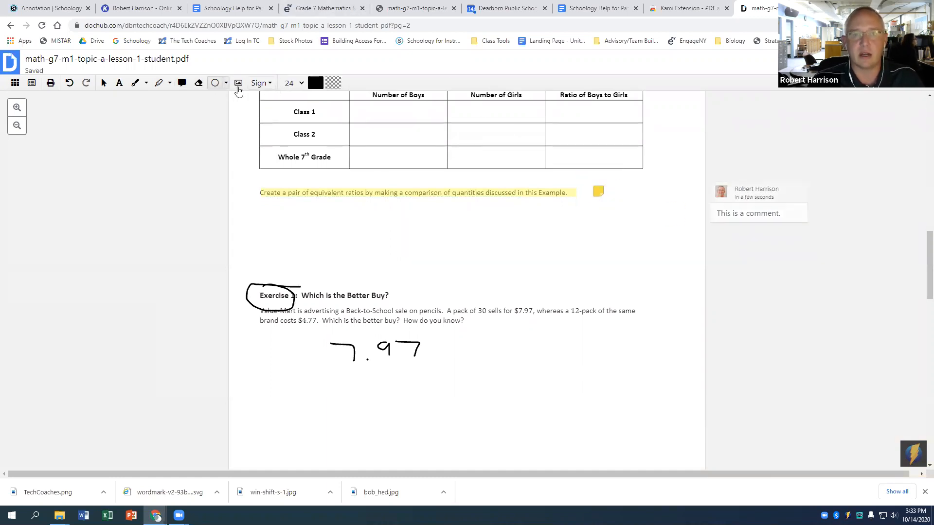
pyautogui.click(226, 85)
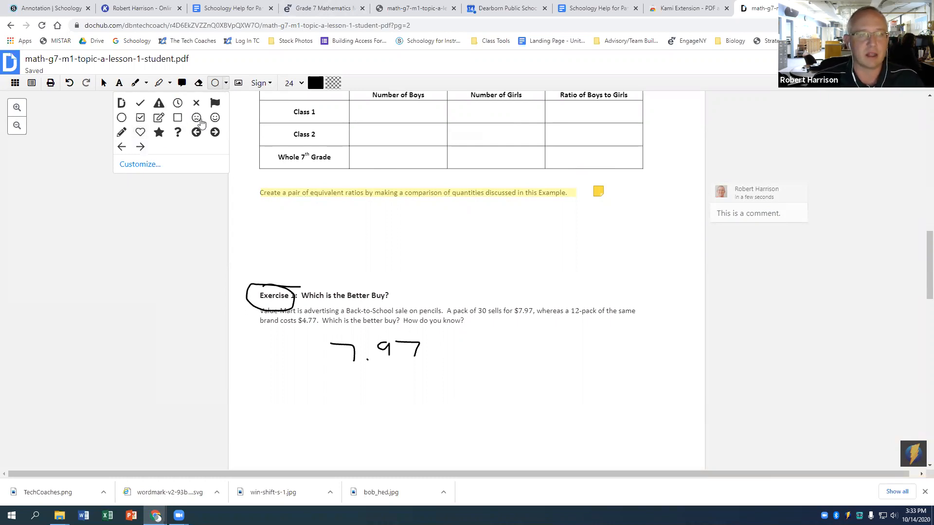
pyautogui.click(140, 105)
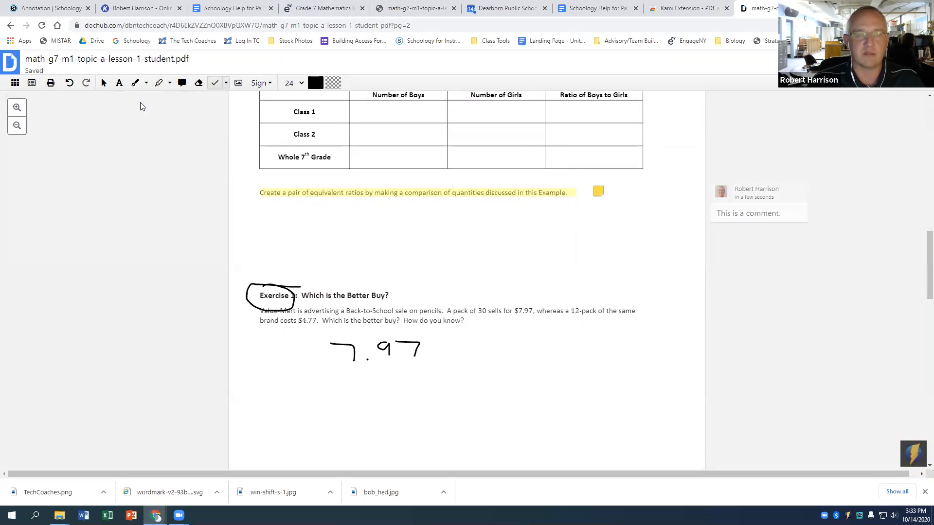
pyautogui.click(565, 262)
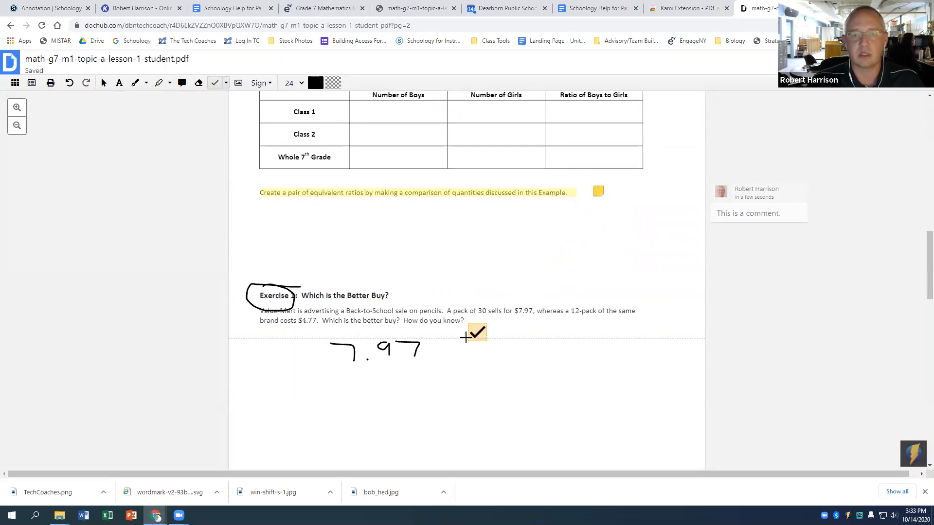
pyautogui.click(510, 330)
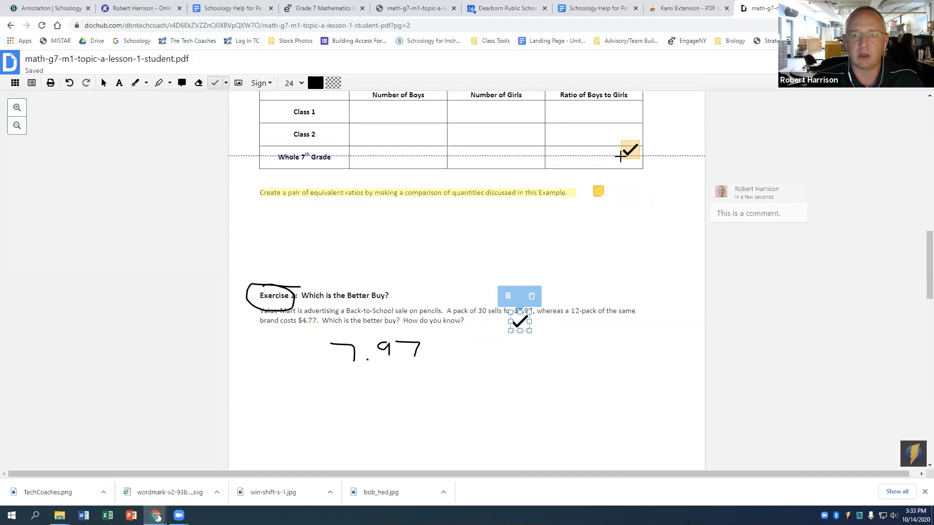
pyautogui.click(621, 164)
pyautogui.click(485, 123)
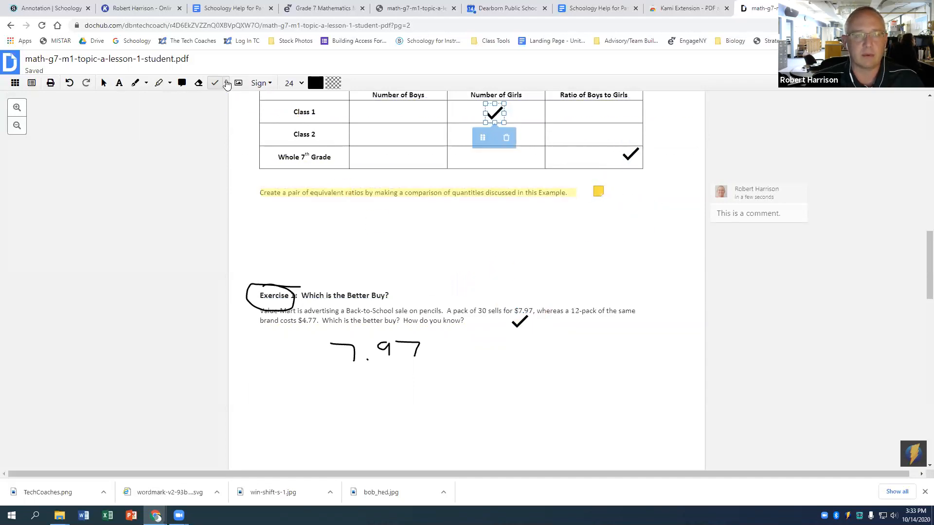
# Download the current version of the annotated PDF to the computer with all pages included.
pyautogui.moveTo(238, 87)
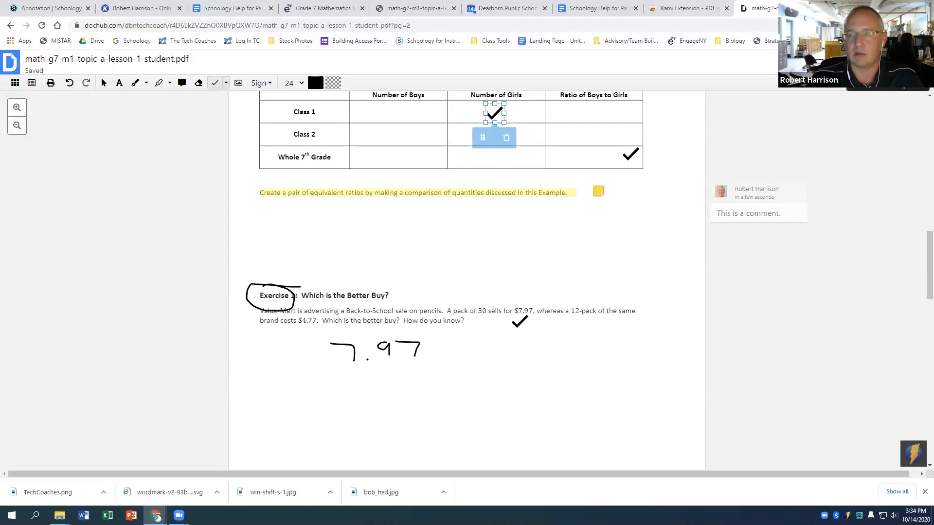
pyautogui.click(887, 64)
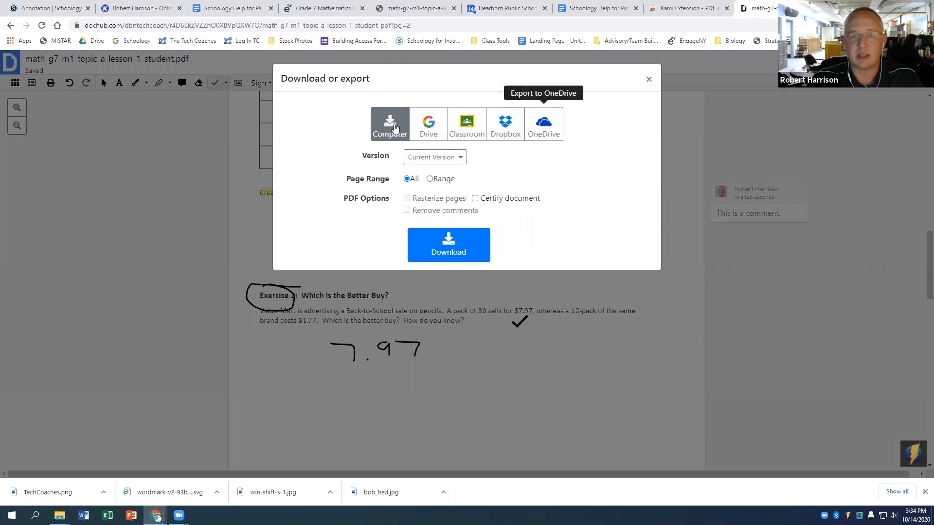
pyautogui.click(455, 242)
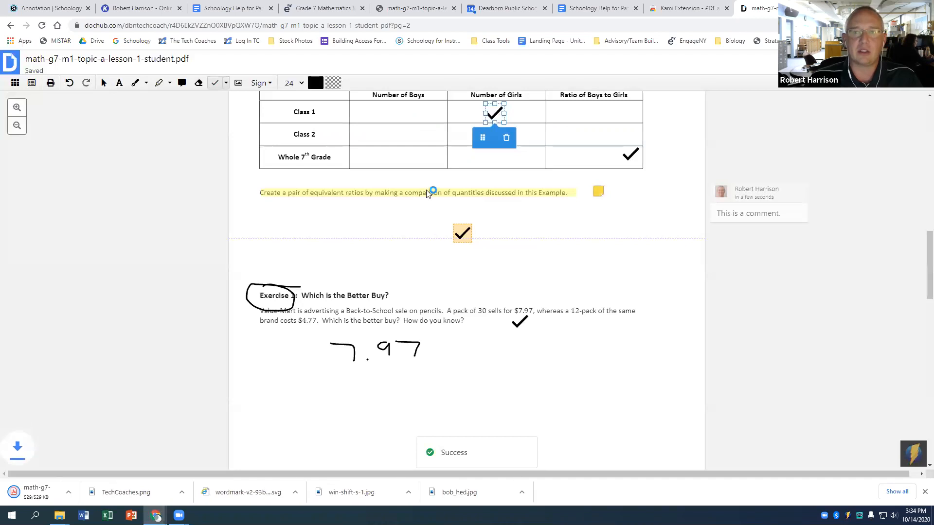
# Switch to the Annotation assignment in Schoology and return to its course's materials list.
pyautogui.click(48, 8)
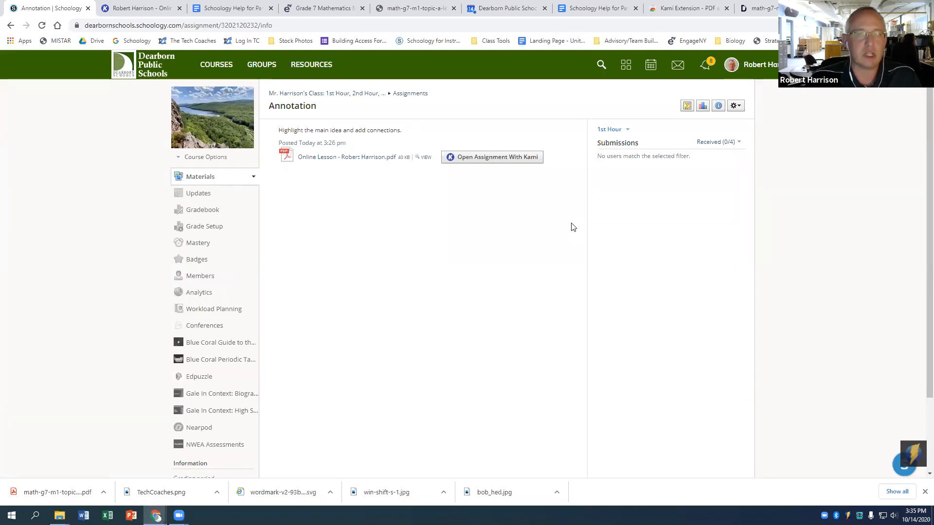
pyautogui.click(344, 94)
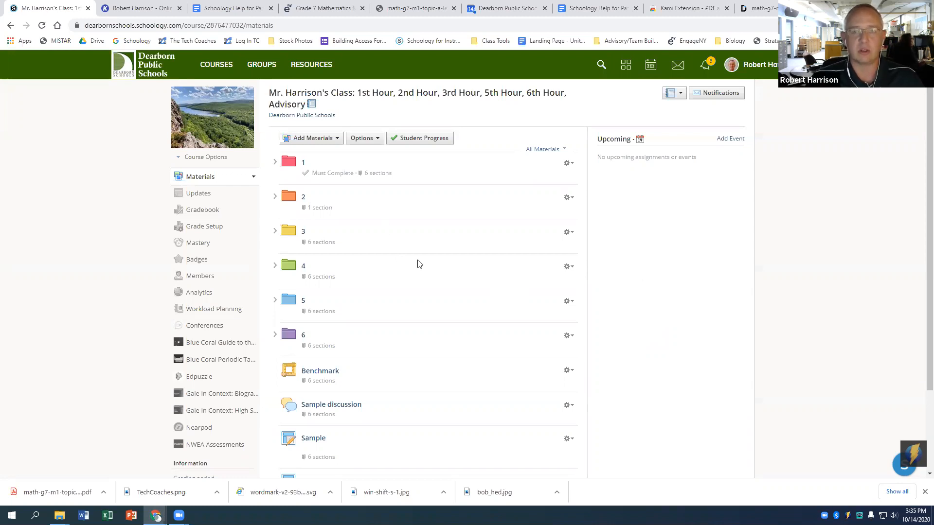
pyautogui.scroll(-1, 594, 206)
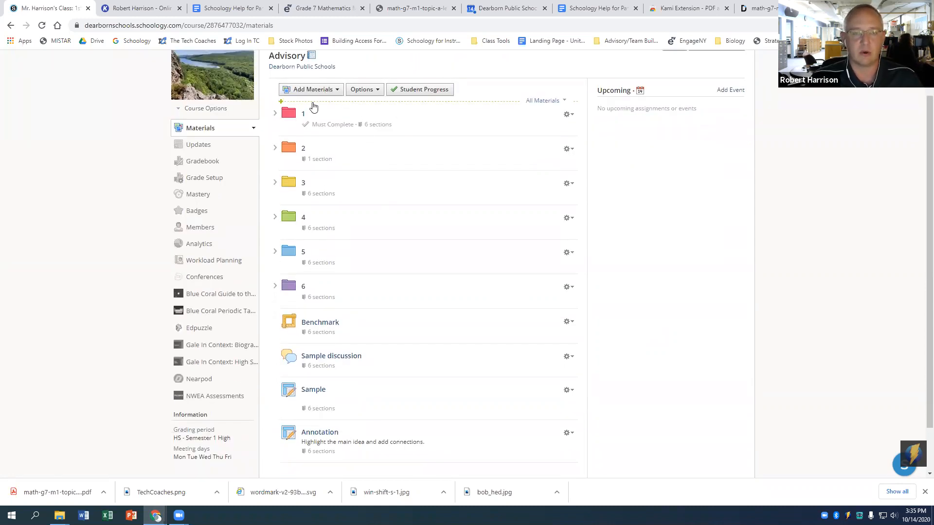
# Create an assessment named "Sample Assessment" in the Tests category of the course.
pyautogui.click(310, 104)
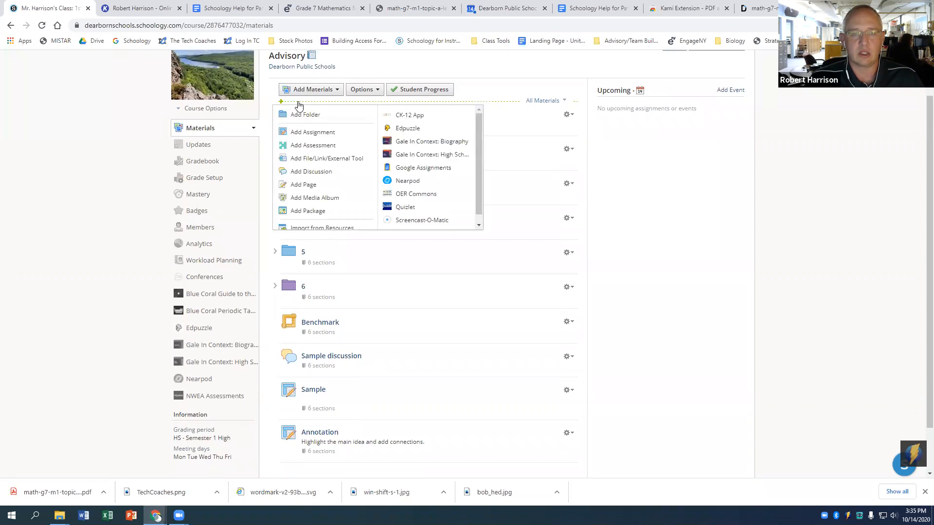
pyautogui.click(312, 146)
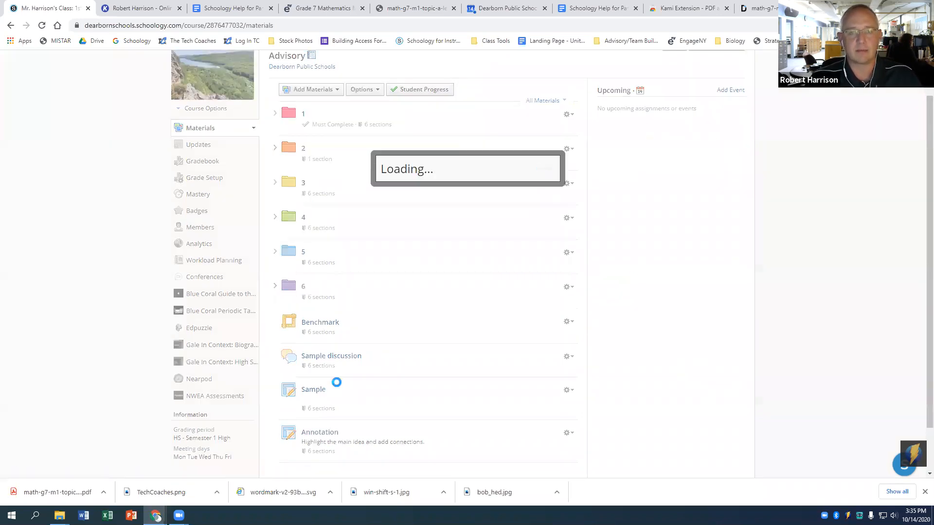
pyautogui.write('Sample Assessment')
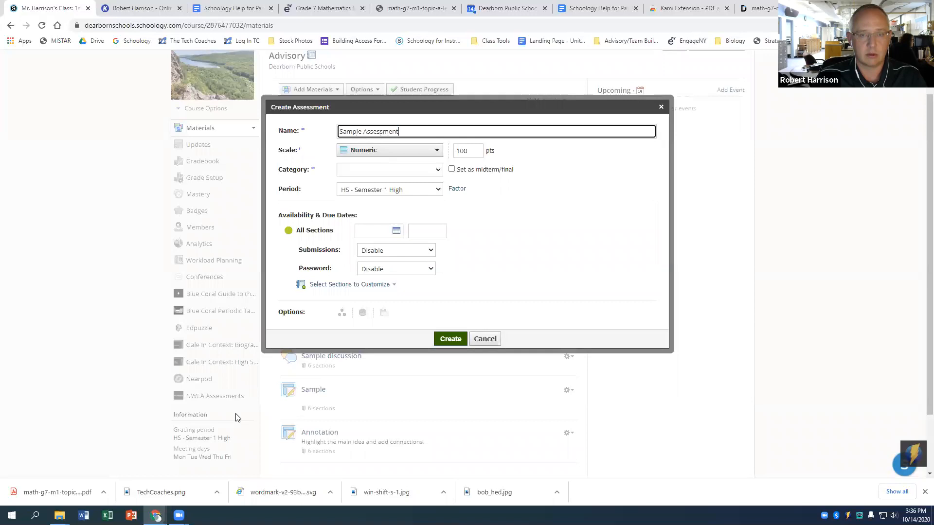
pyautogui.click(404, 168)
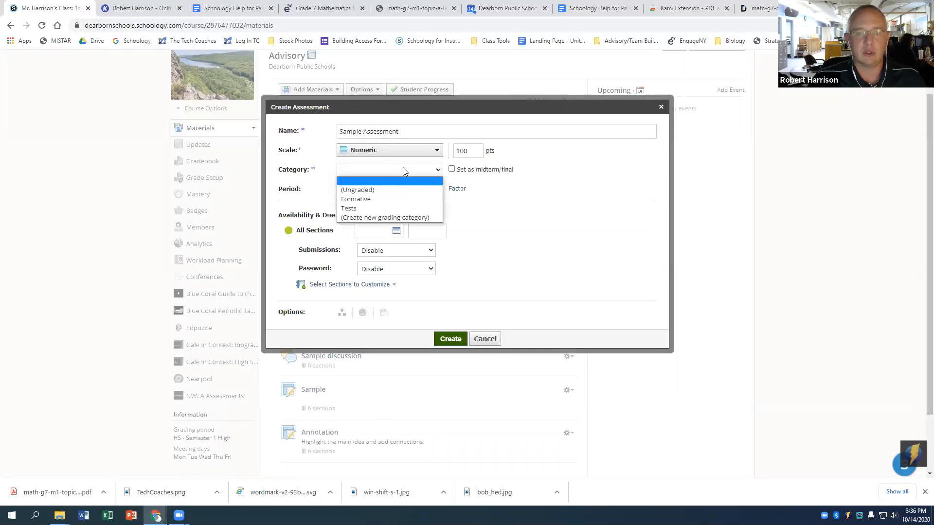
pyautogui.click(379, 208)
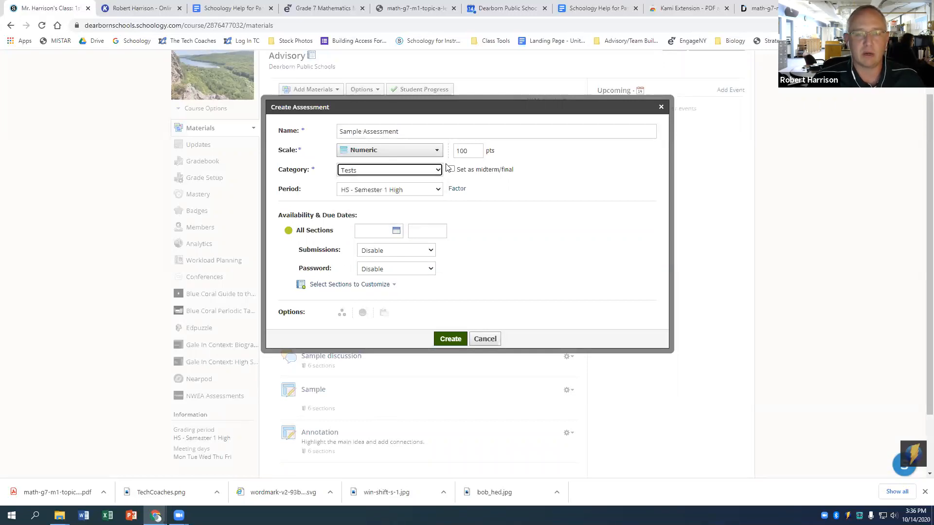
pyautogui.click(450, 340)
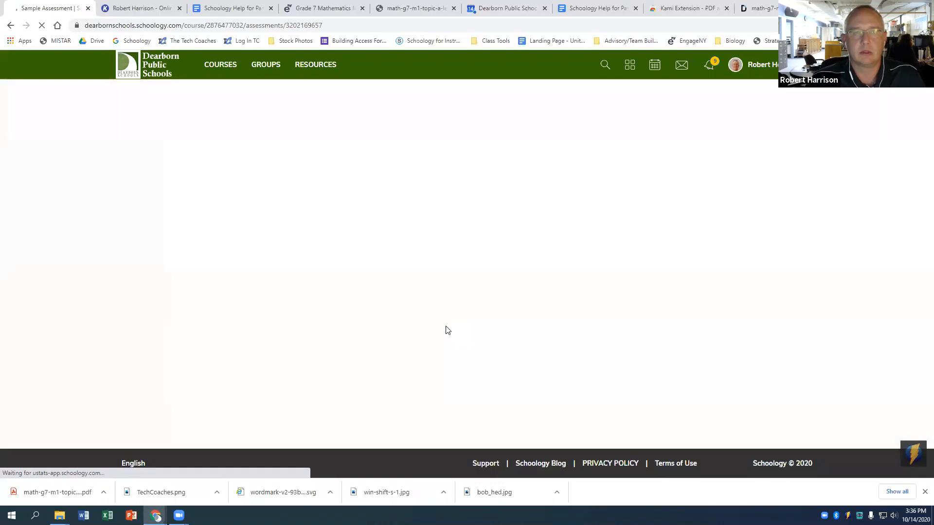
# Save the assessment's default setup and proceed to adding questions.
pyautogui.scroll(-6, 637, 282)
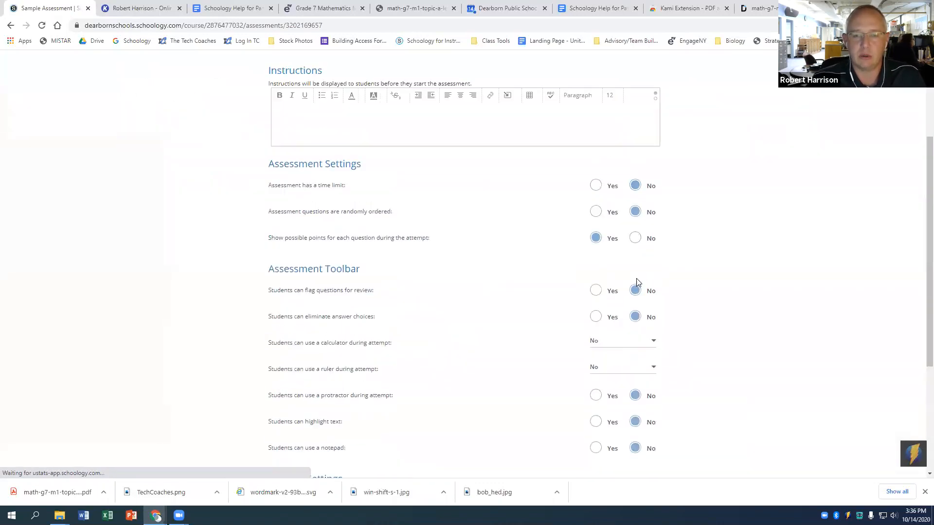
pyautogui.click(303, 418)
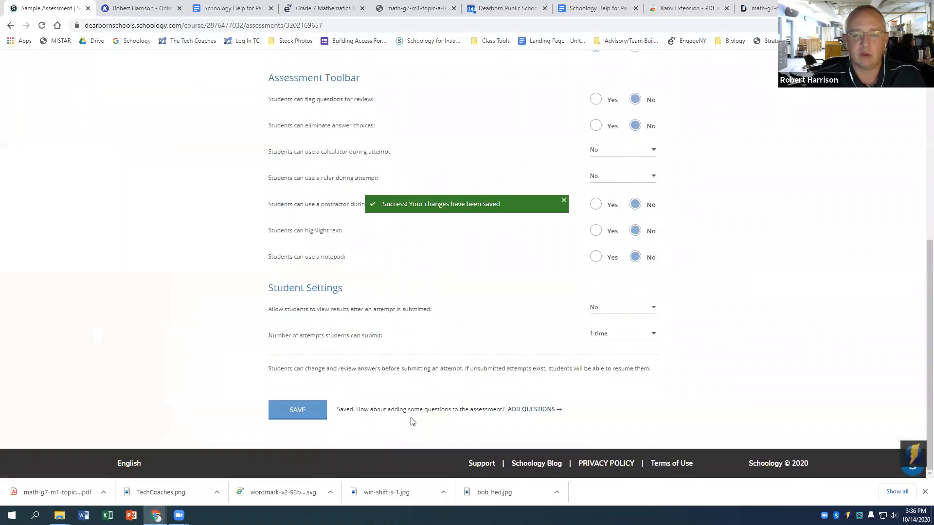
pyautogui.click(527, 410)
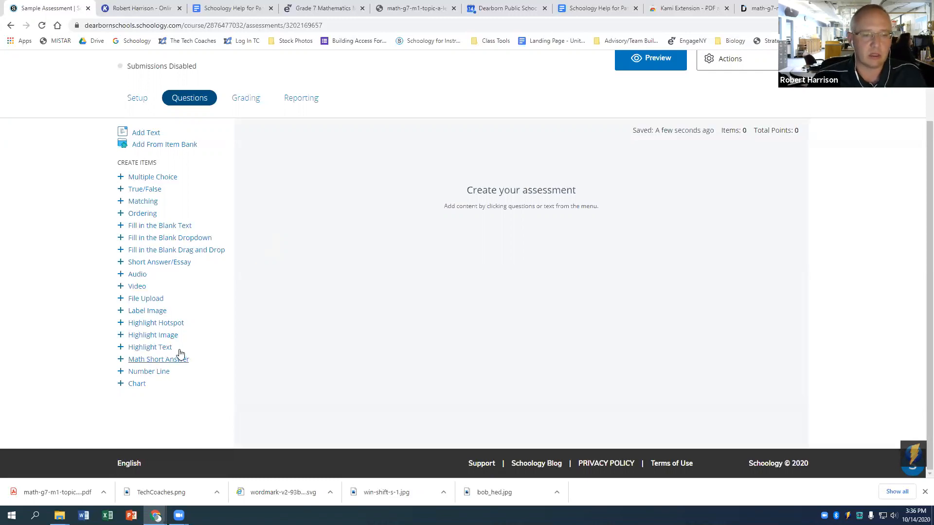
# Start a new Highlight Image question in the assessment.
pyautogui.click(143, 336)
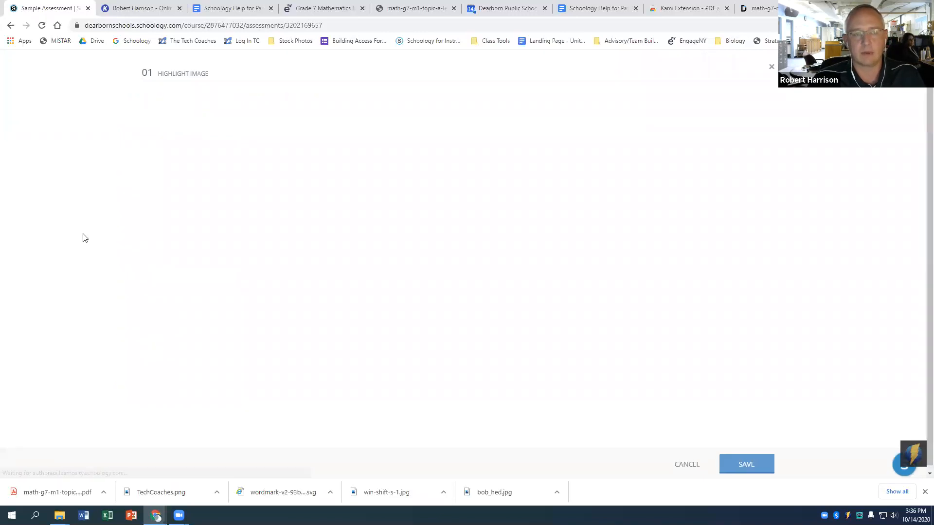
pyautogui.click(11, 25)
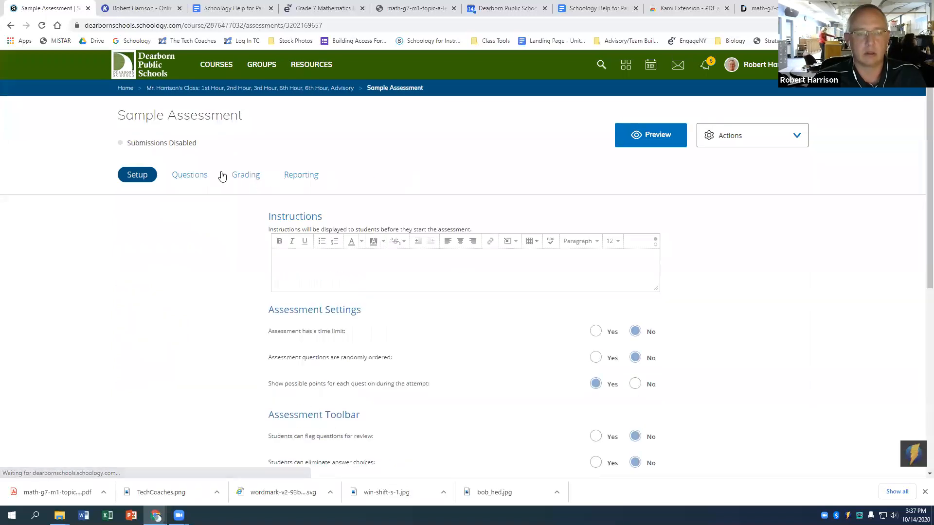
pyautogui.click(214, 179)
pyautogui.scroll(-1, 179, 280)
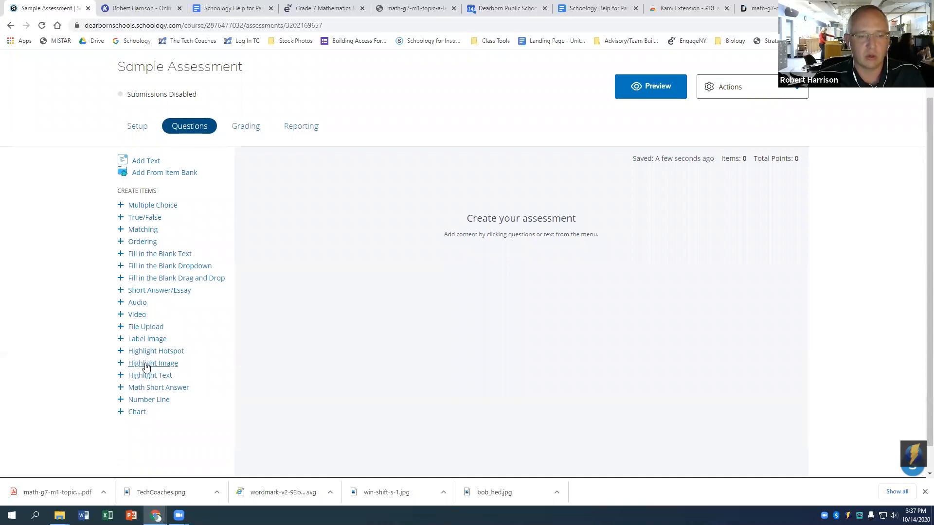
pyautogui.click(165, 368)
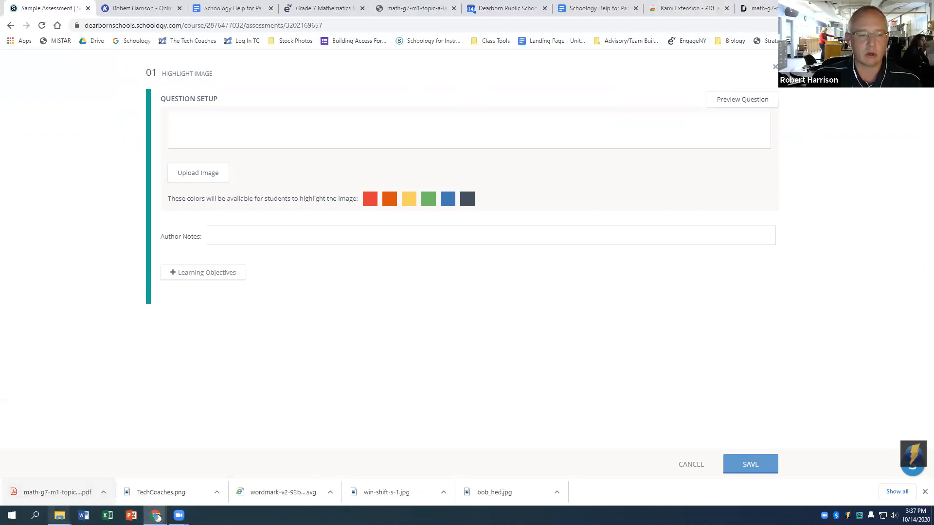
# Open math-g7-m1-topic-a-lesson-1-student from the Downloads folder in Adobe Acrobat Reader.
pyautogui.click(59, 516)
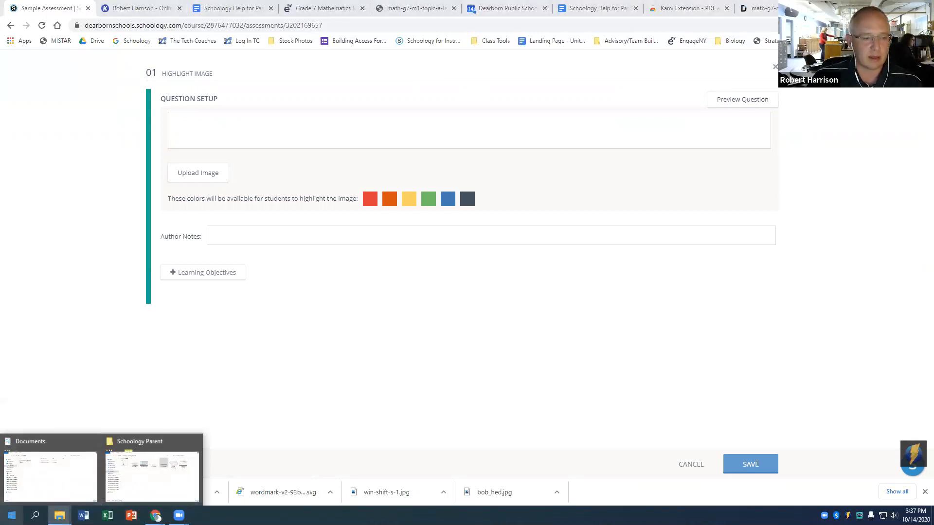
pyautogui.click(11, 516)
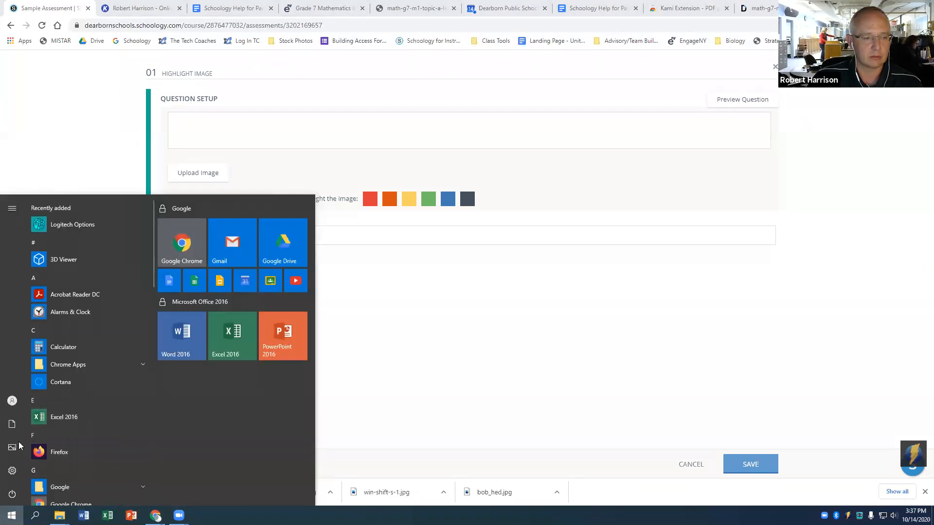
pyautogui.click(47, 425)
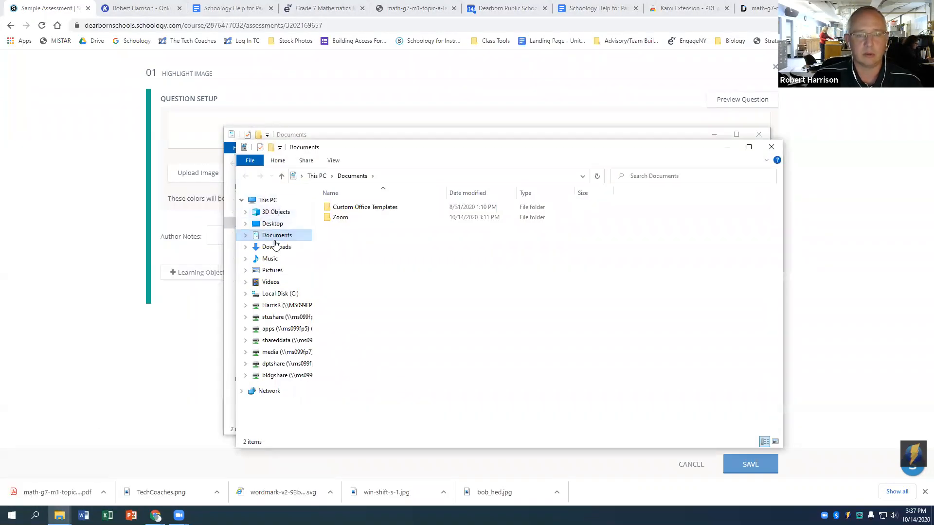
pyautogui.click(275, 247)
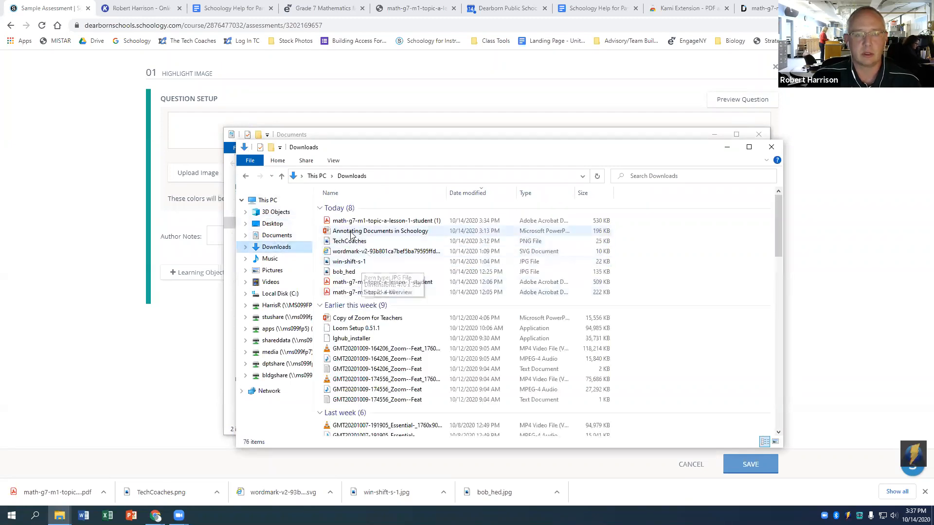
pyautogui.click(362, 282)
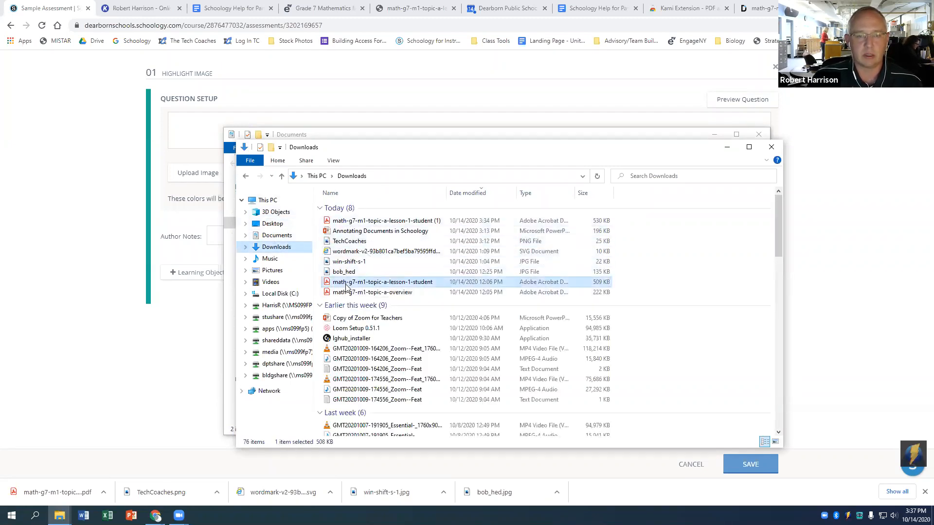
pyautogui.doubleClick(461, 294)
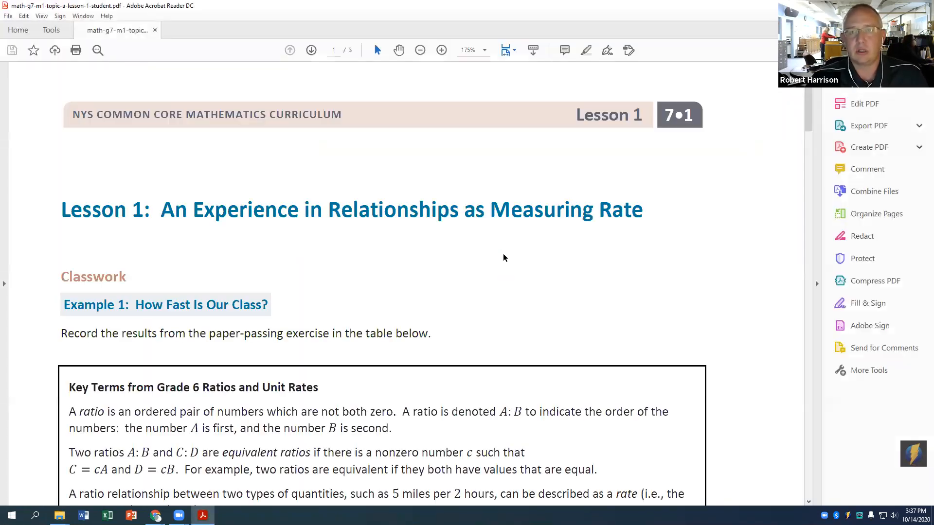
# Capture a rectangular snip of "Exercise 1: Which is the Better Buy?" and its blank work area on page 2 of the PDF.
pyautogui.scroll(-8, 504, 259)
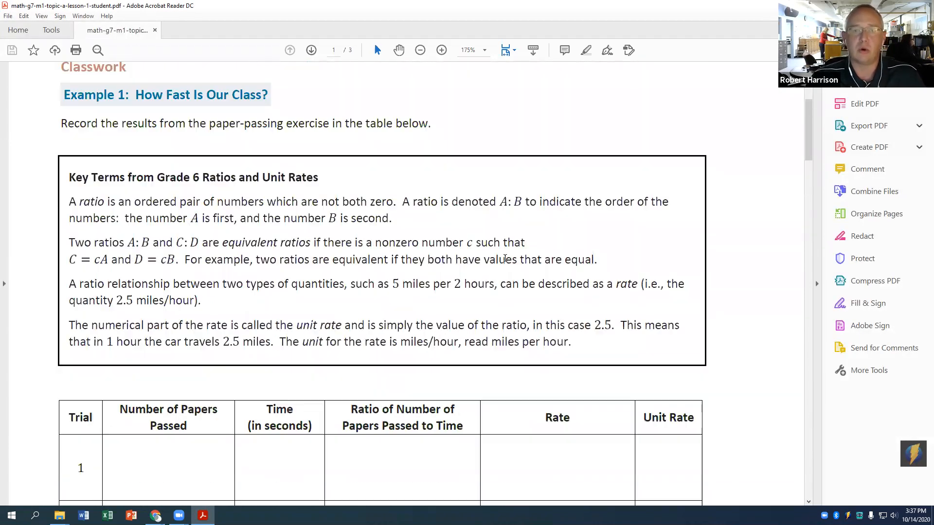
pyautogui.scroll(-8, 505, 261)
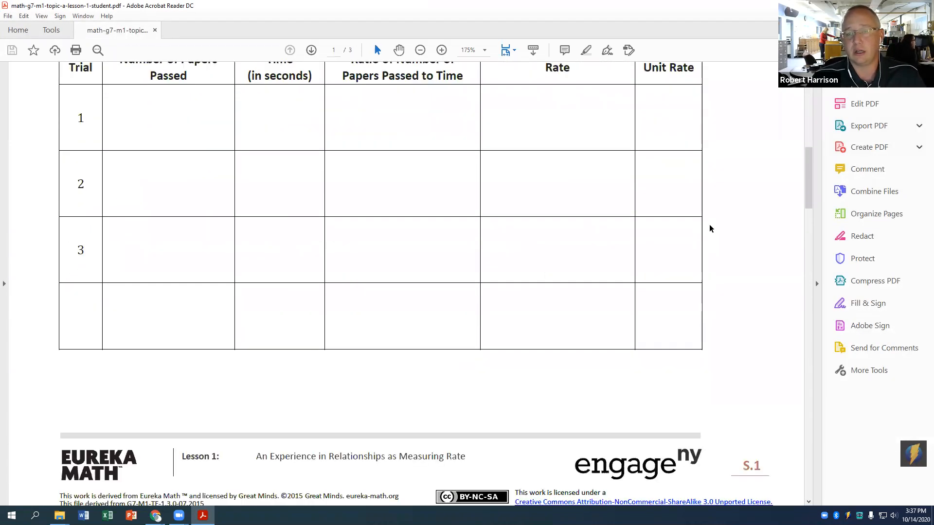
pyautogui.scroll(-8, 710, 229)
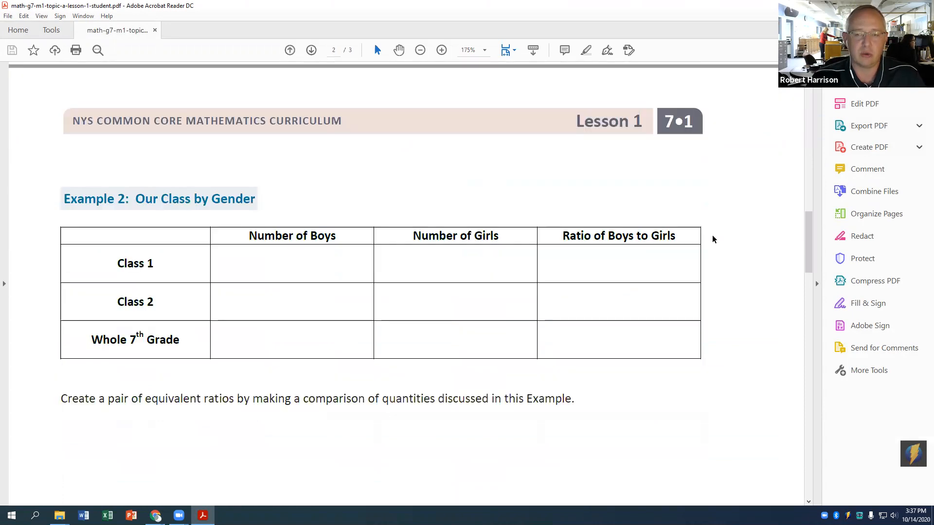
pyautogui.scroll(-5, 720, 253)
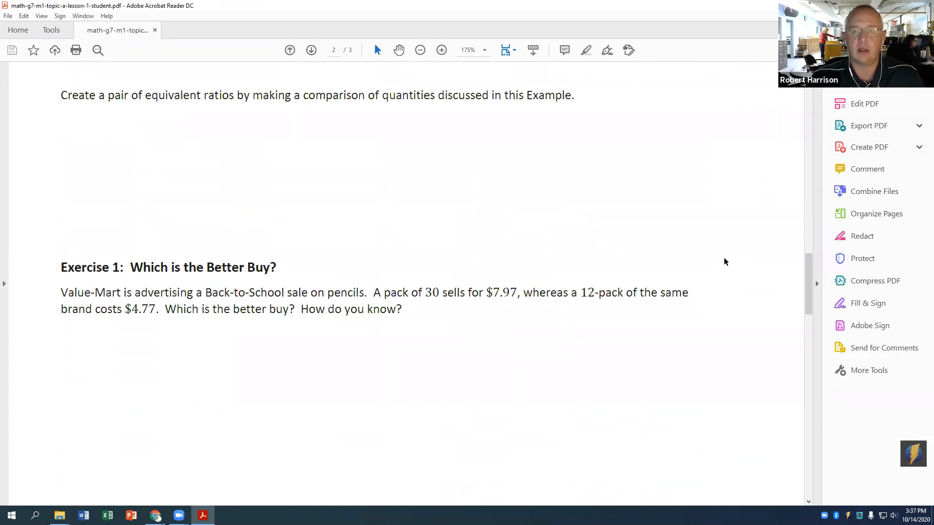
pyautogui.scroll(-3, 725, 255)
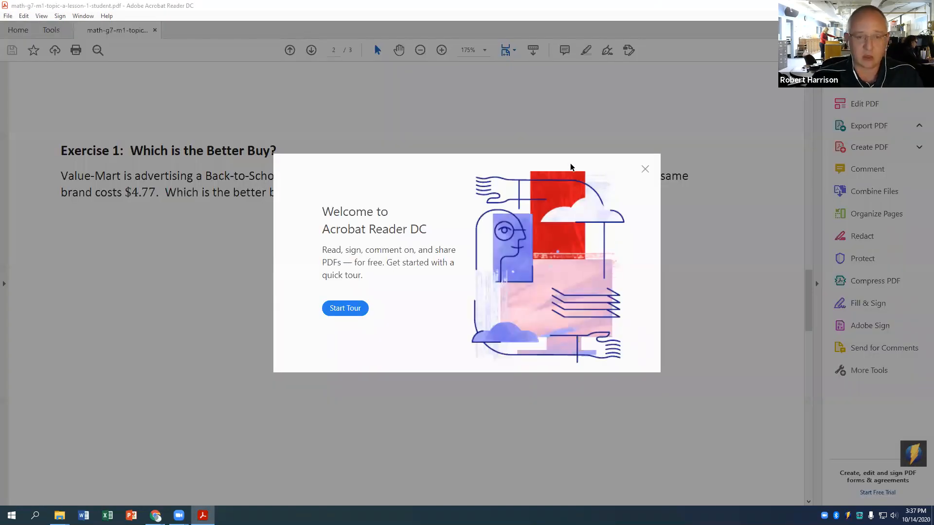
pyautogui.click(644, 168)
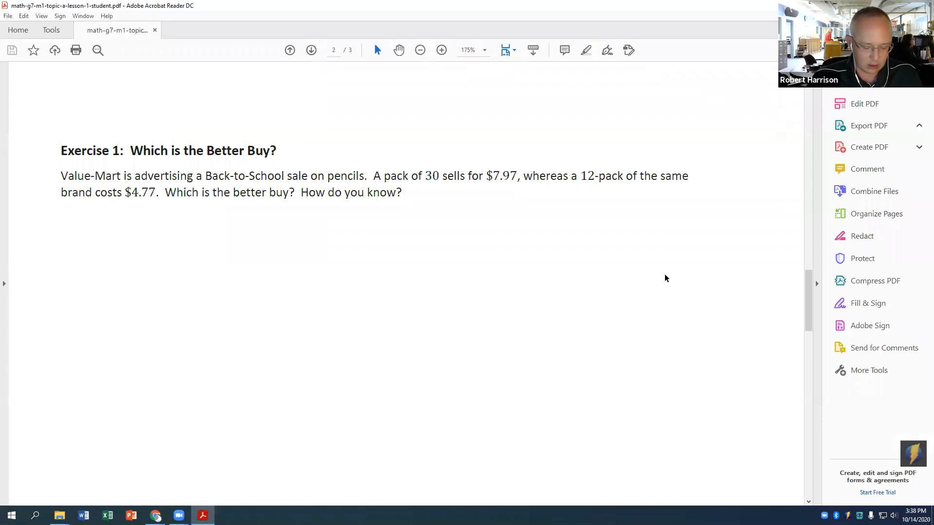
pyautogui.press('super+shift+s')
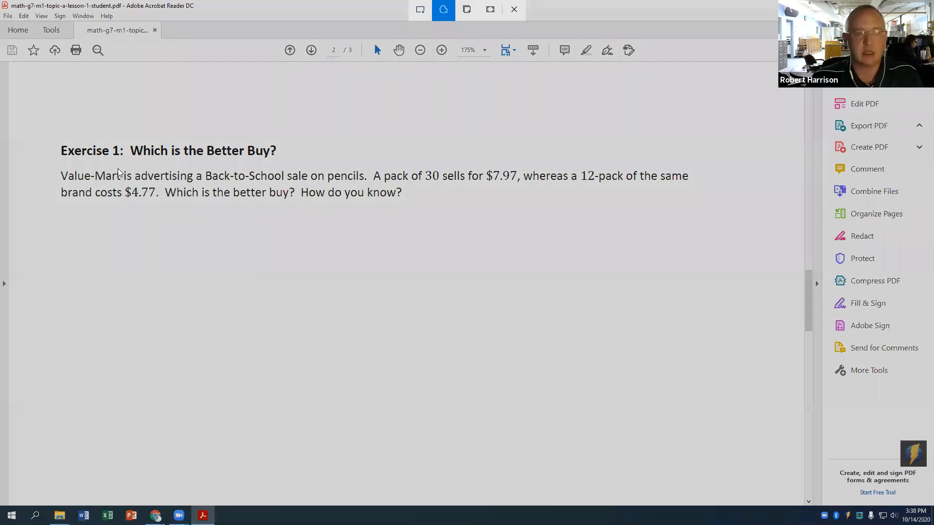
pyautogui.click(419, 13)
pyautogui.moveTo(48, 135)
pyautogui.mouseDown()
pyautogui.moveTo(218, 183)
pyautogui.moveTo(625, 372)
pyautogui.moveTo(733, 476)
pyautogui.moveTo(766, 481)
pyautogui.mouseUp()
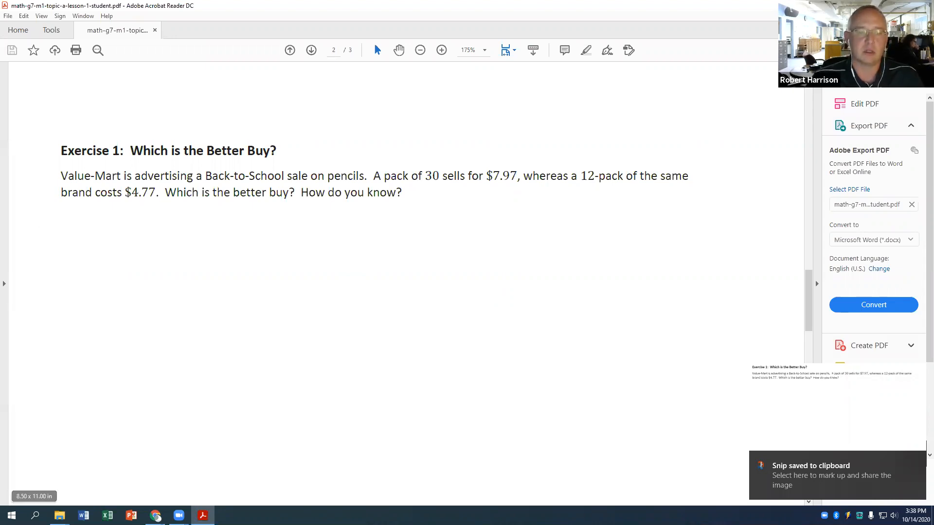
# Minimize Acrobat Reader and switch to the Highlight Image question of the Sample Assessment in Chrome.
pyautogui.moveTo(203, 515)
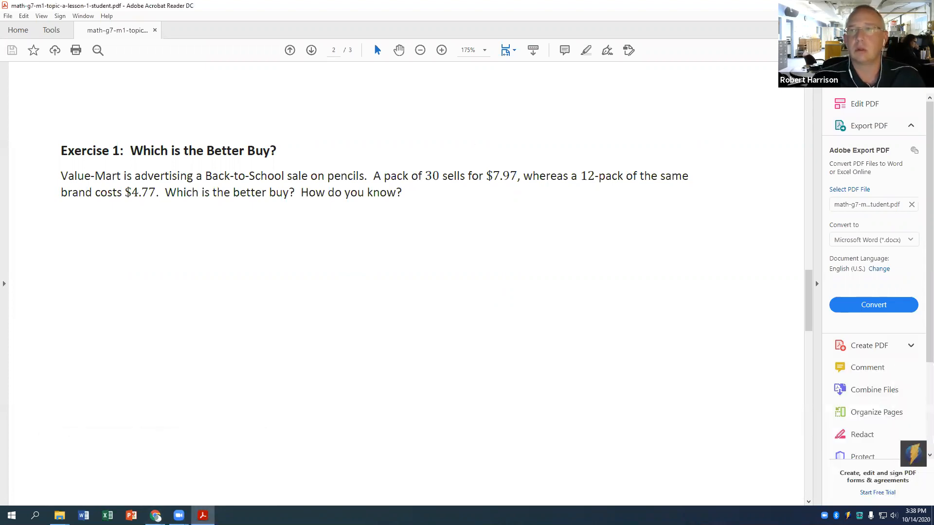
pyautogui.click(923, 5)
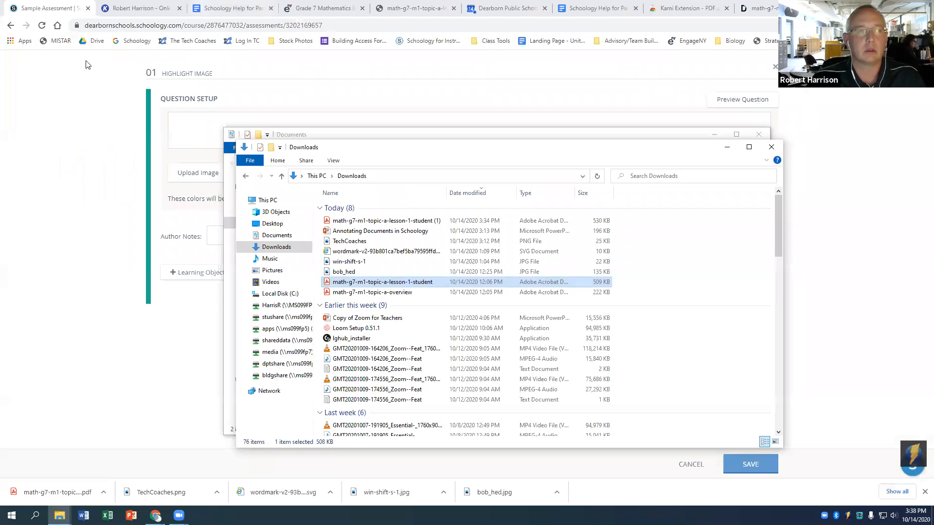
pyautogui.click(116, 183)
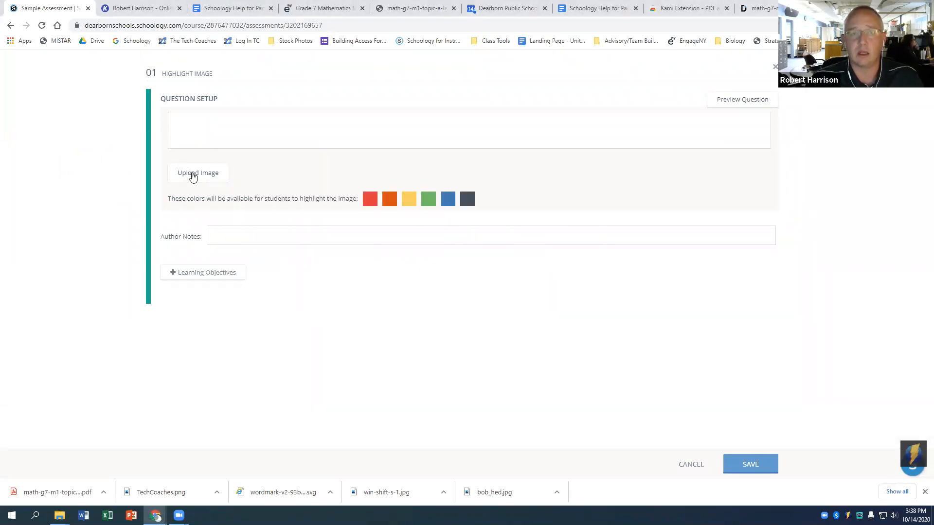
pyautogui.click(193, 177)
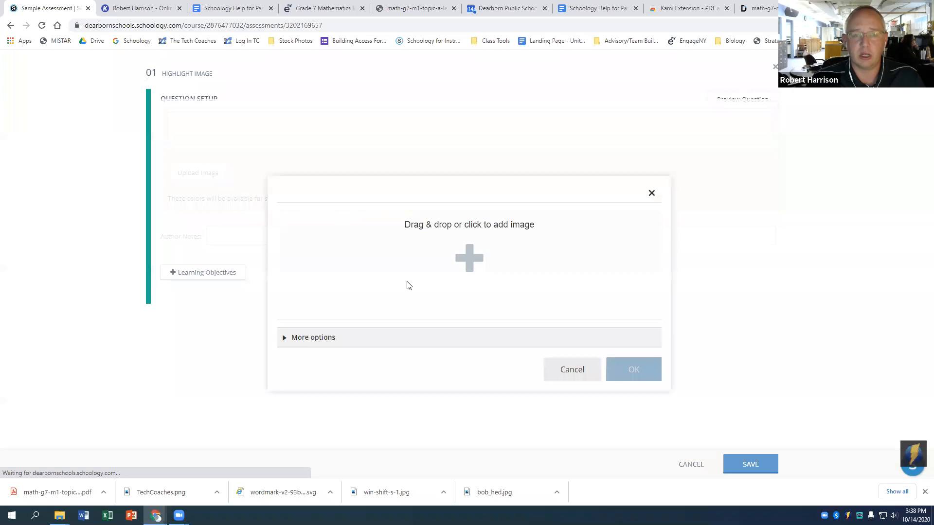
pyautogui.click(479, 266)
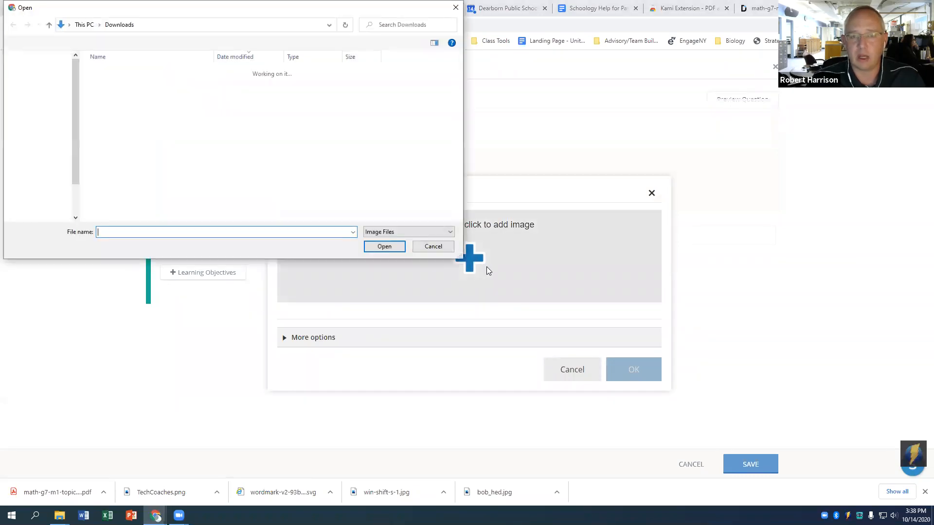
pyautogui.click(432, 248)
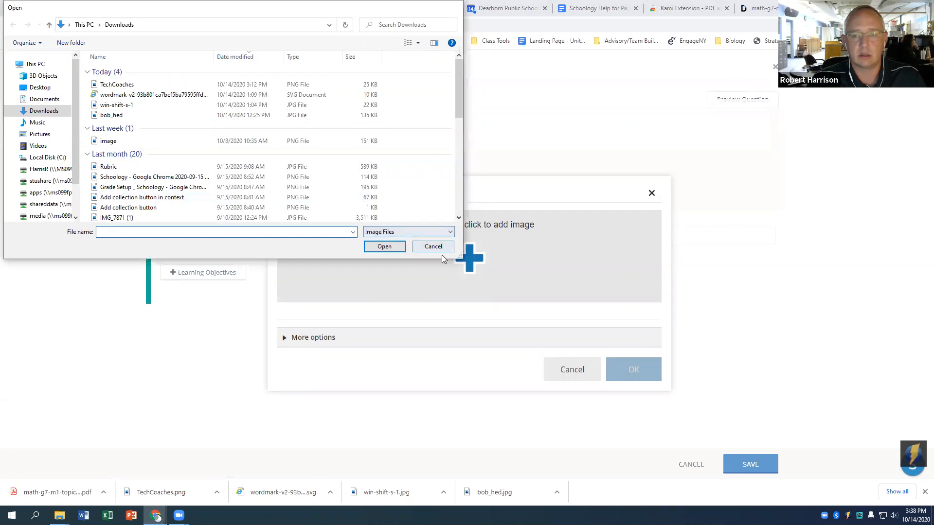
pyautogui.rightClick(442, 256)
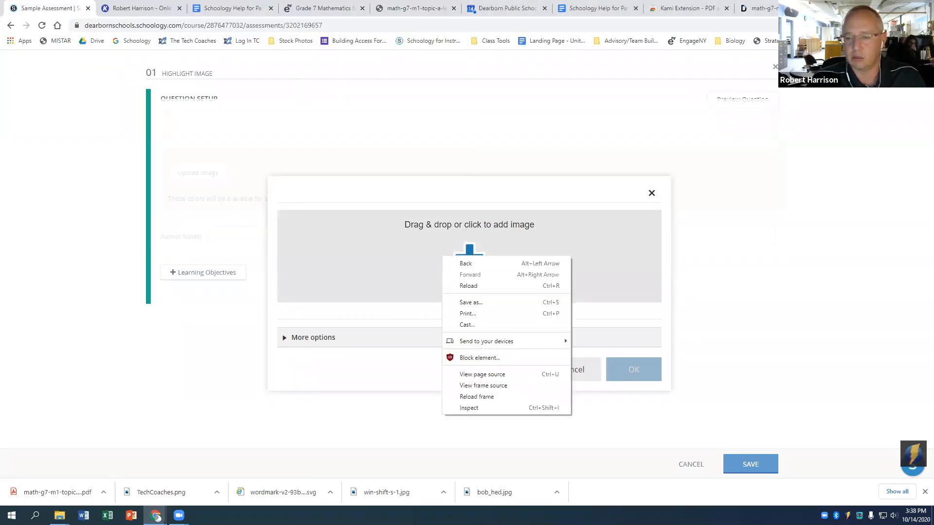
pyautogui.click(496, 496)
pyautogui.click(496, 496)
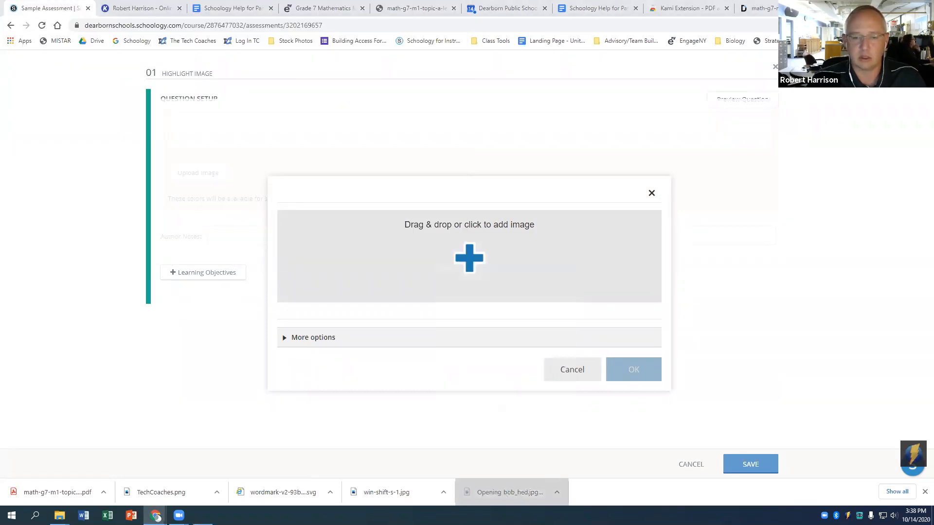
pyautogui.click(762, 55)
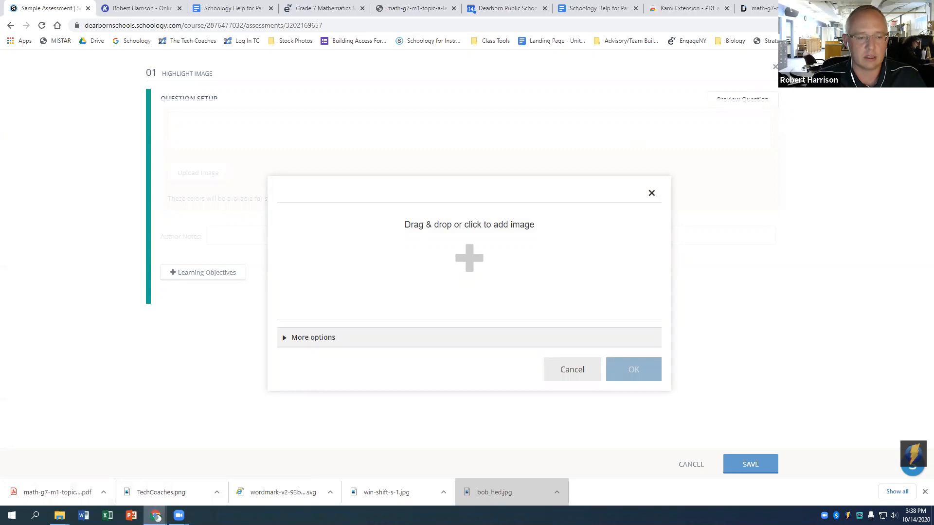
pyautogui.moveTo(156, 517)
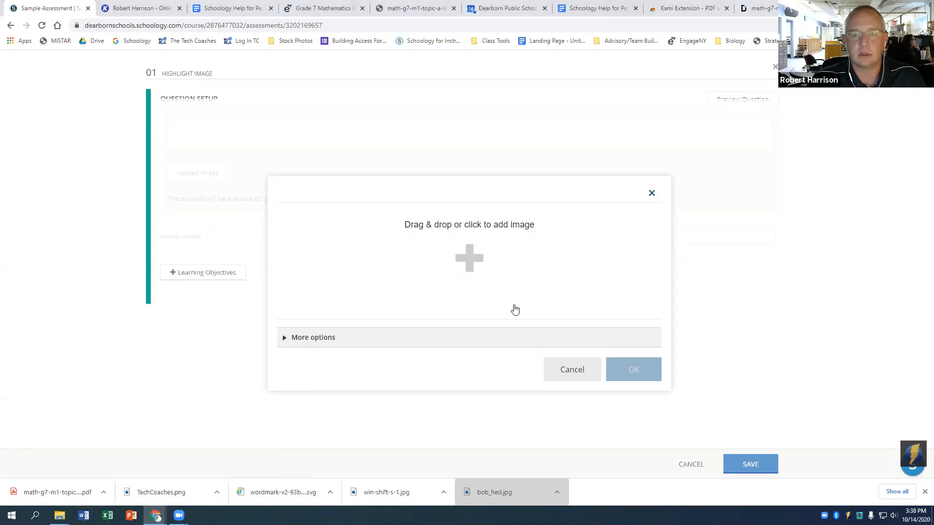
pyautogui.click(652, 193)
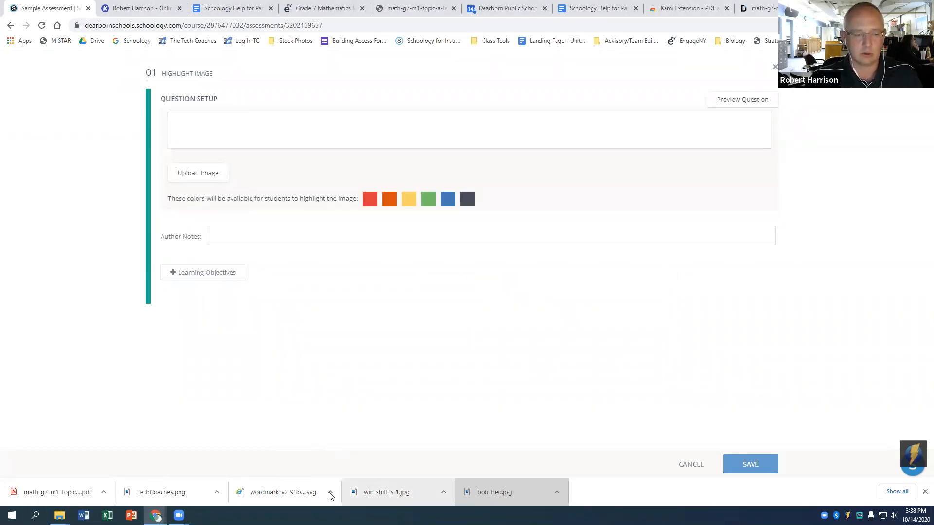
# Open the downloaded math-g7-m1-topic-a-lesson-1-student (1).pdf in the browser and go to the Problem Set on page 3.
pyautogui.click(63, 492)
pyautogui.scroll(-5, 370, 211)
pyautogui.scroll(-9, 370, 211)
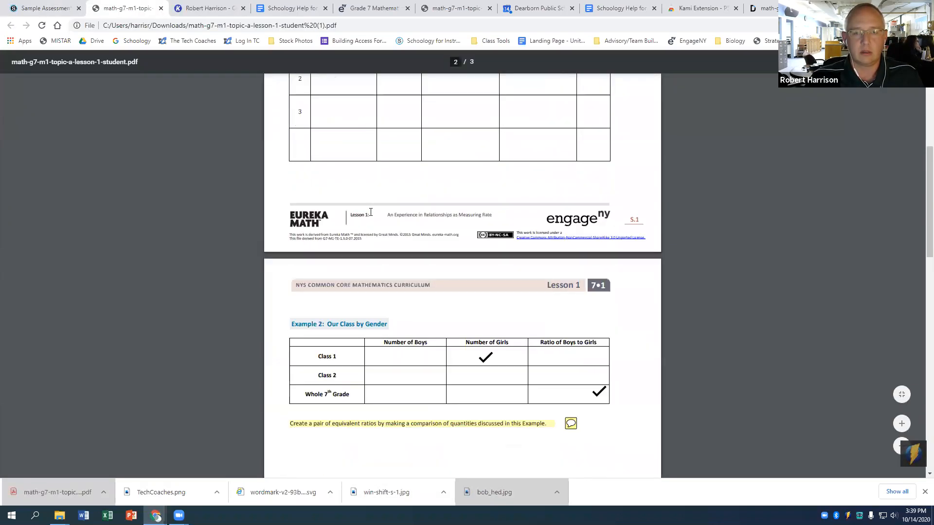
pyautogui.scroll(-1, 368, 220)
pyautogui.scroll(1, 404, 219)
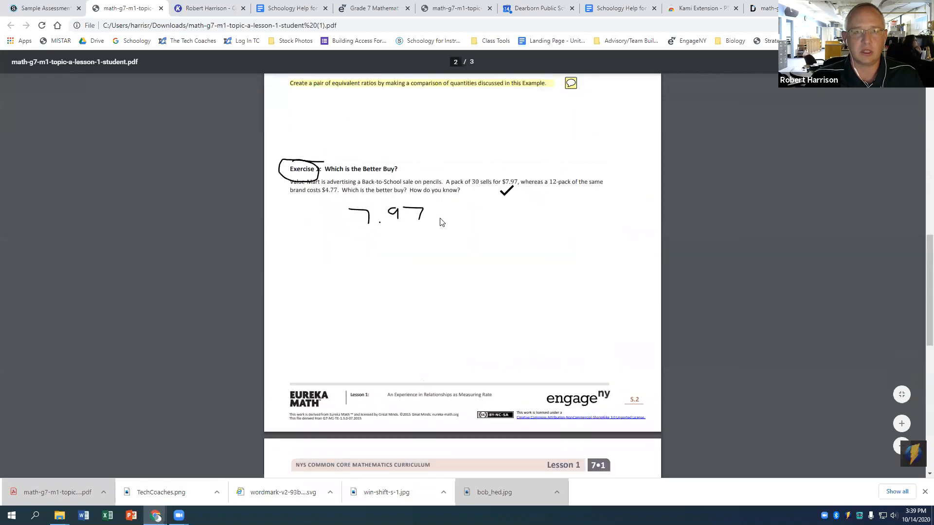
pyautogui.scroll(-1, 410, 362)
pyautogui.scroll(-6, 410, 362)
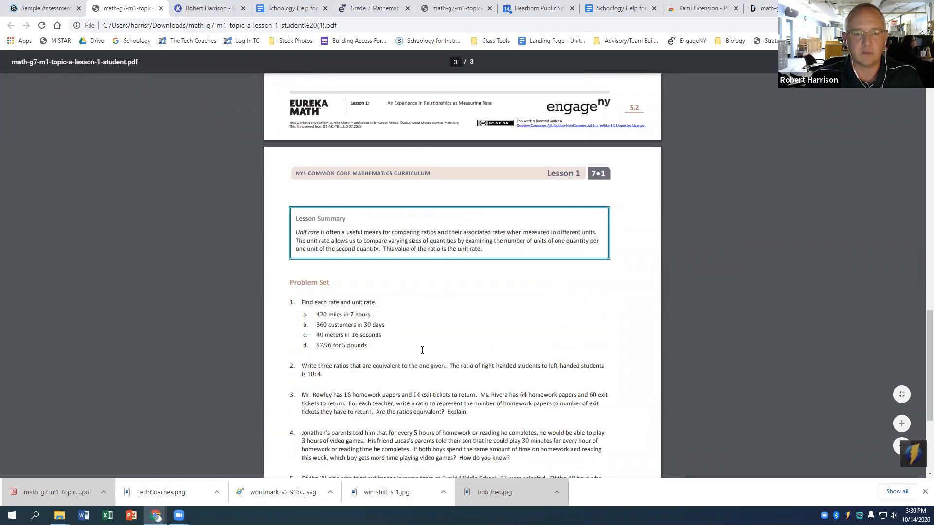
pyautogui.scroll(-1, 425, 340)
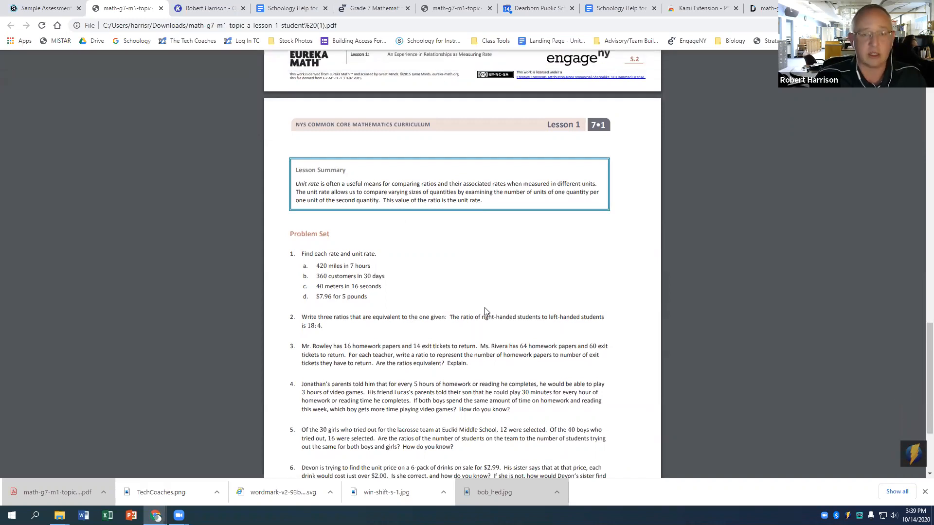
# Capture Problem Set questions 1 to 3 as a screenshot and save it as a PNG in the Downloads folder.
pyautogui.press('Print')
pyautogui.moveTo(279, 222)
pyautogui.mouseDown()
pyautogui.moveTo(623, 376)
pyautogui.moveTo(624, 388)
pyautogui.mouseUp()
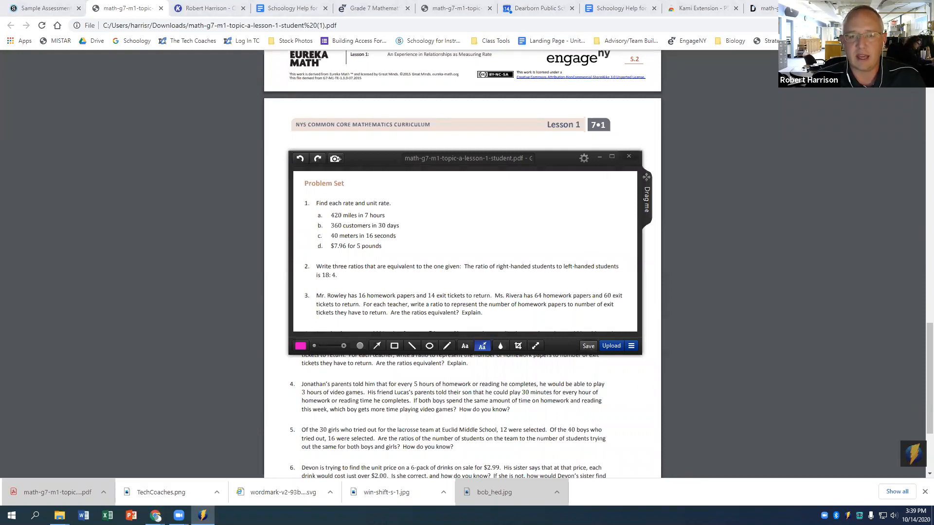
pyautogui.click(588, 346)
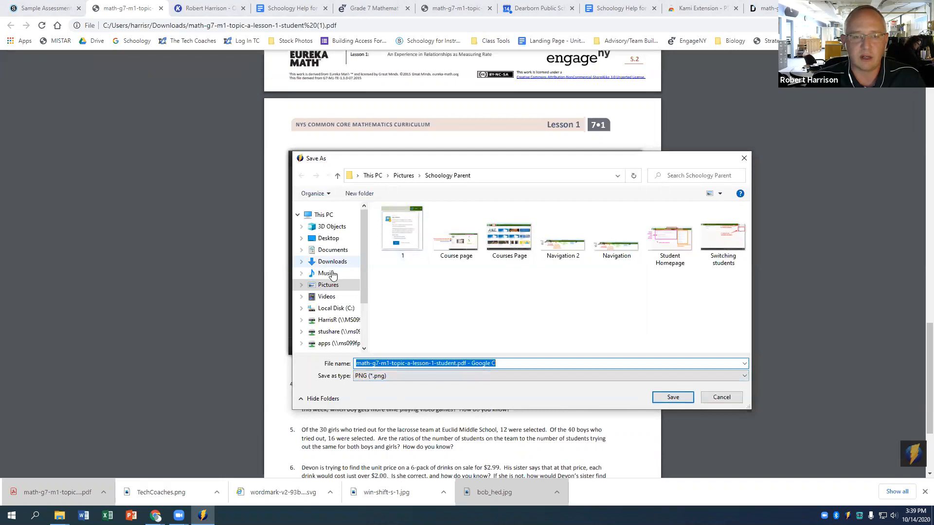
pyautogui.click(332, 262)
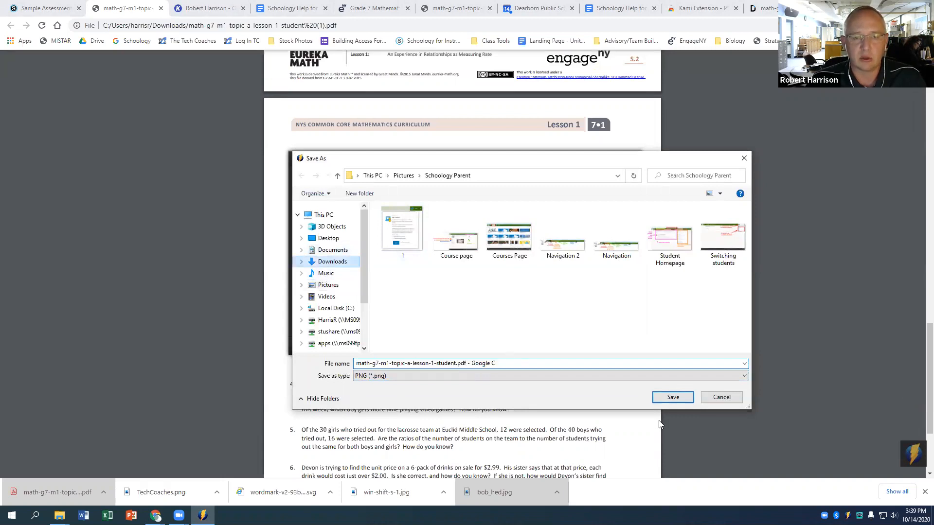
pyautogui.click(678, 399)
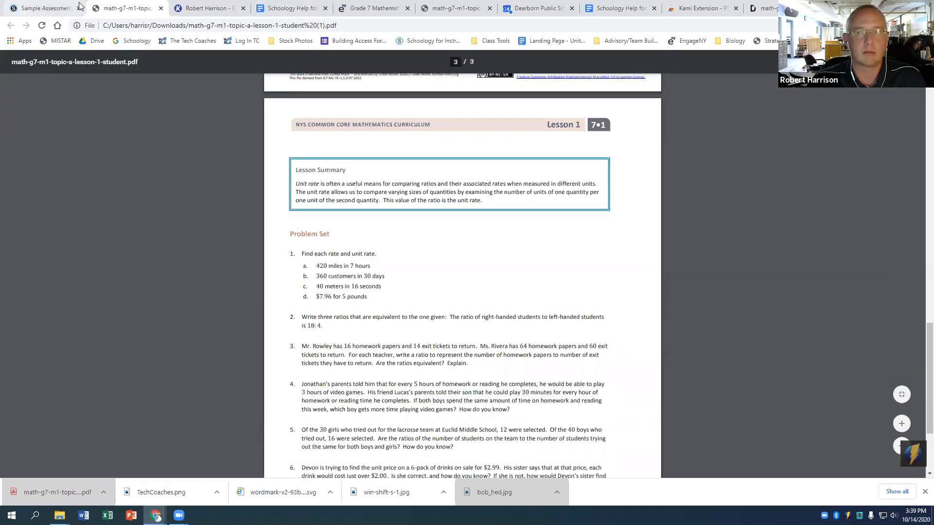
# Upload the saved math-g7-m1-topic-a-lesson-1-student PNG from Downloads as the Highlight Image question's picture.
pyautogui.click(54, 8)
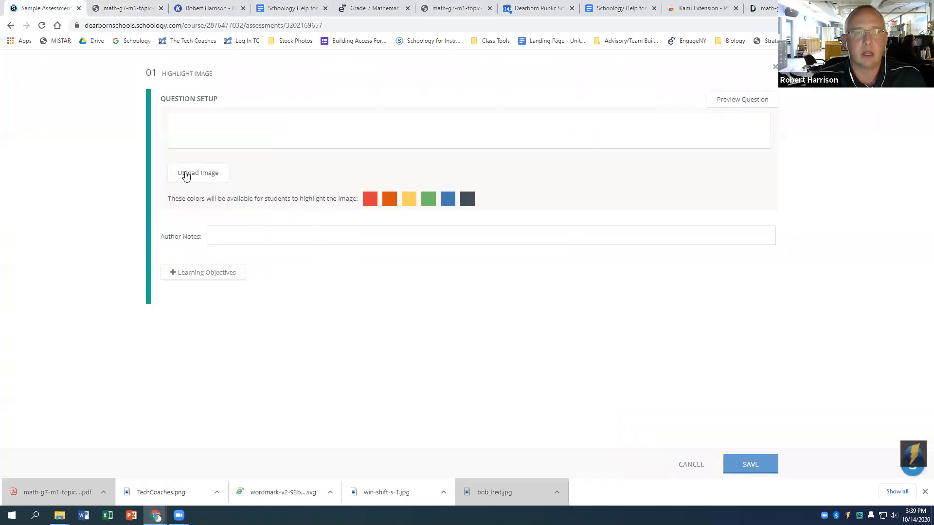
pyautogui.click(185, 174)
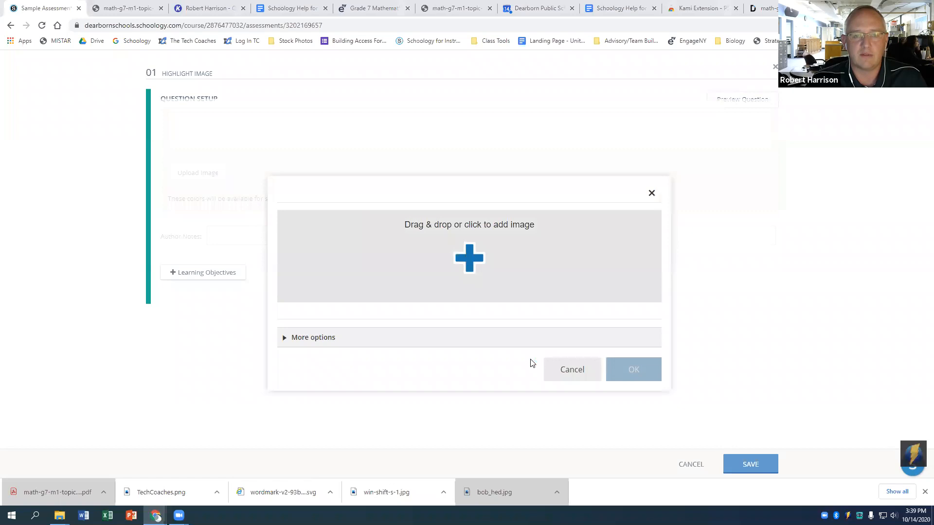
pyautogui.click(448, 257)
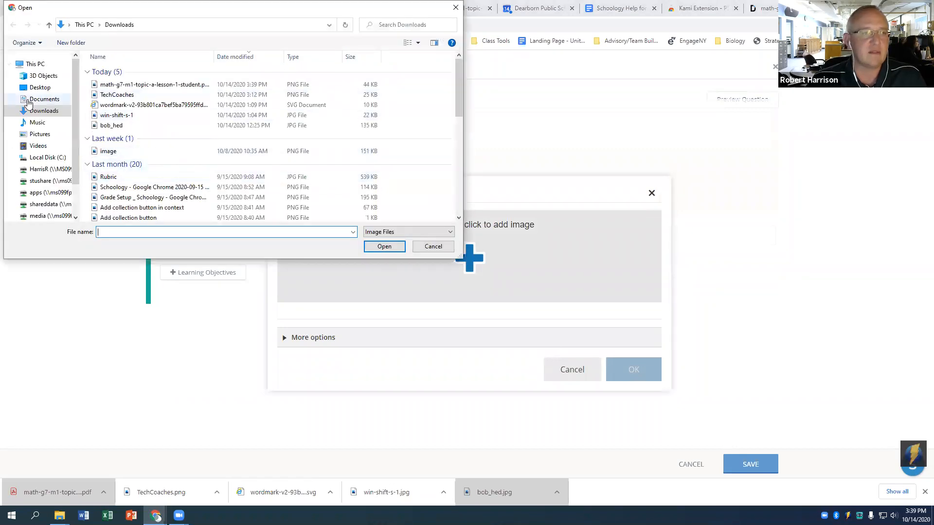
pyautogui.doubleClick(124, 86)
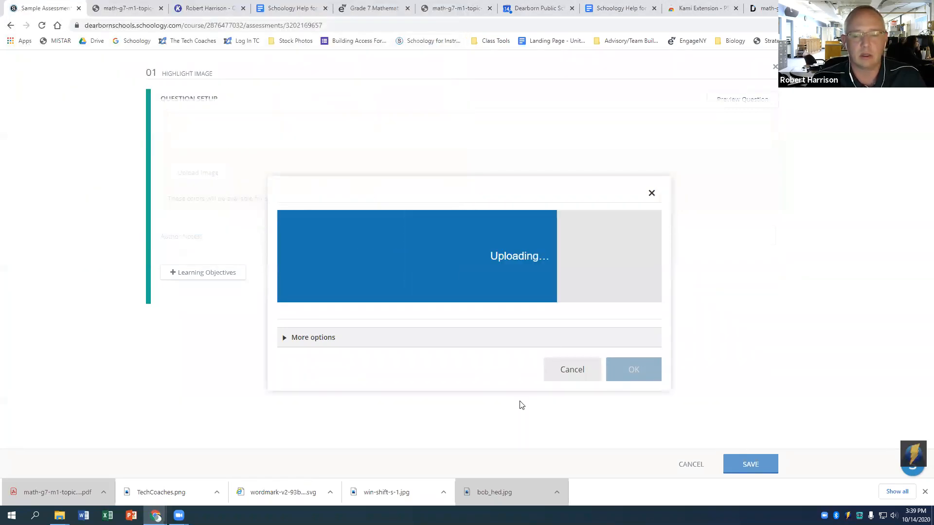
pyautogui.click(632, 418)
# Enter "Answer the question and show your work." as the Highlight Image question's prompt and save the question.
pyautogui.click(214, 135)
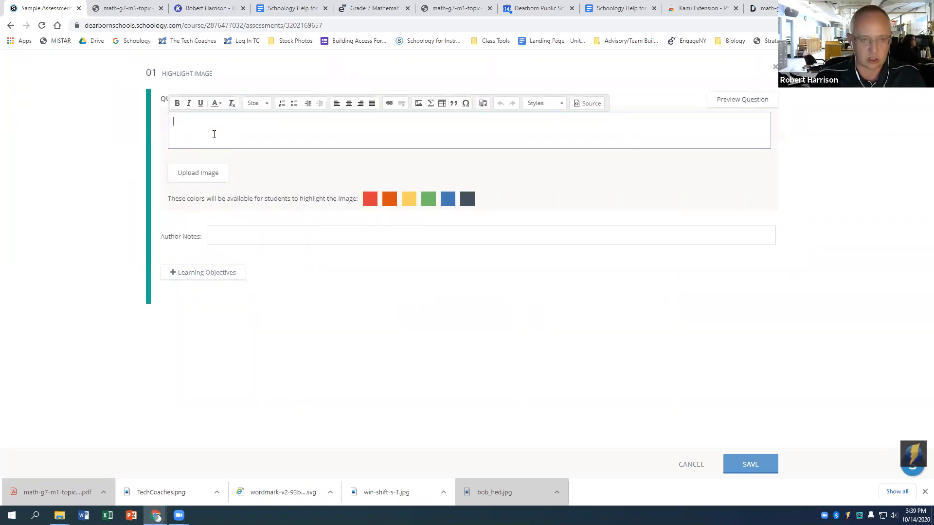
pyautogui.write('Answer ')
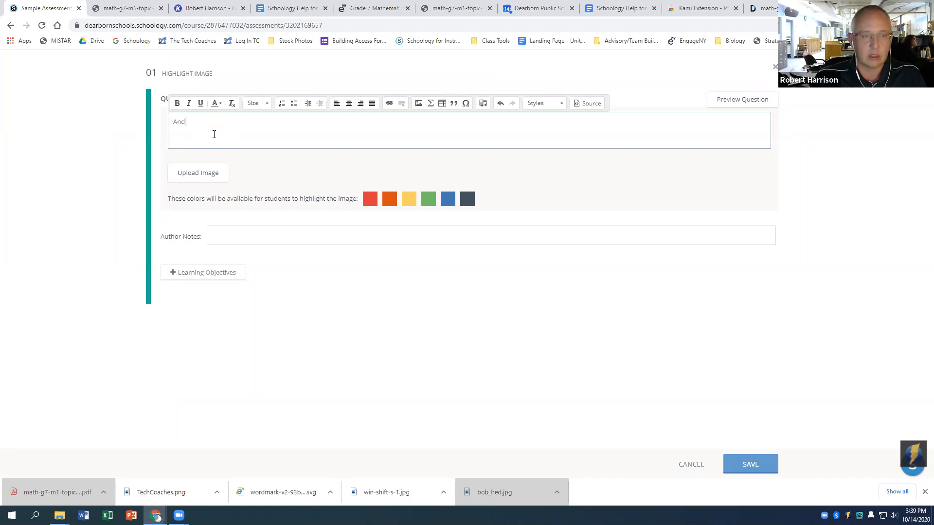
pyautogui.write('the que')
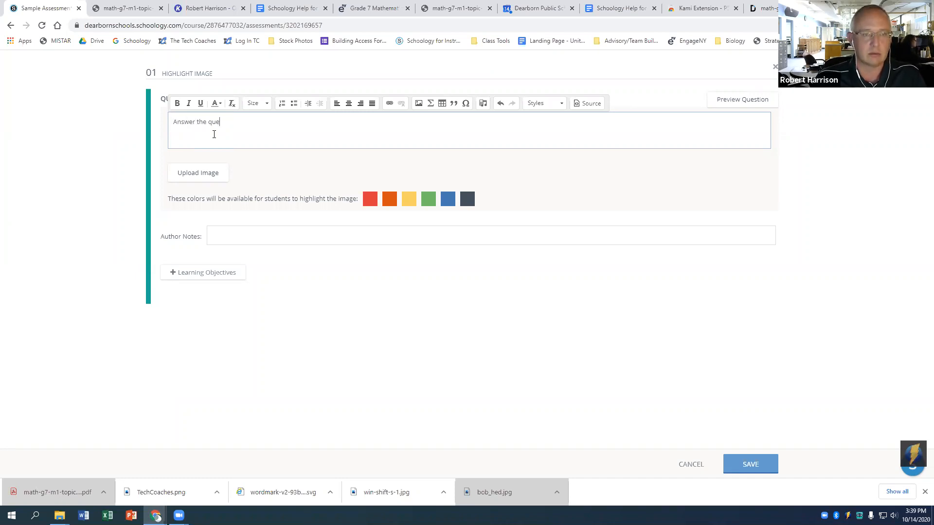
pyautogui.write('stino and show')
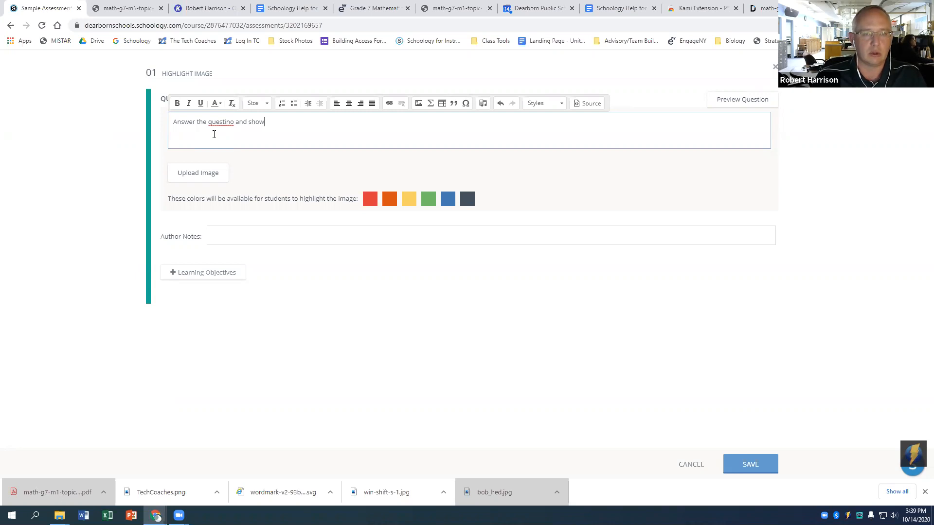
pyautogui.write(' your work.')
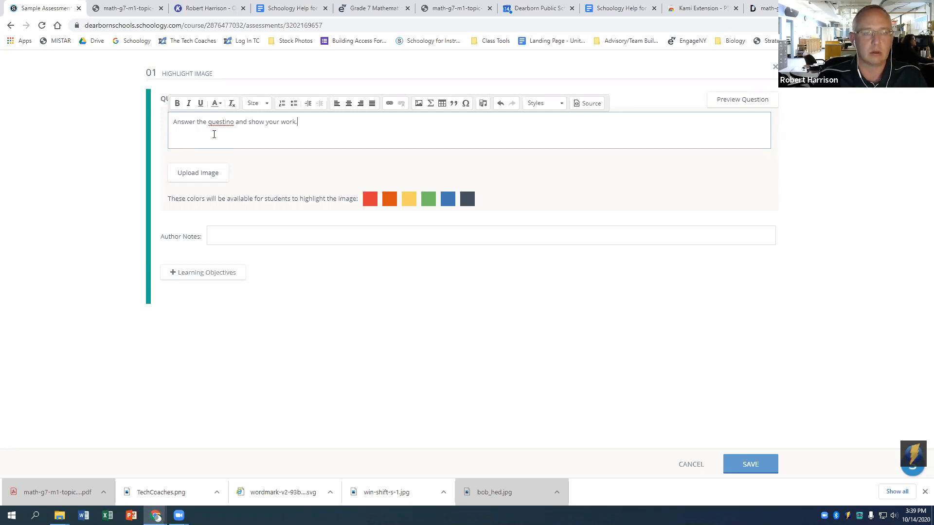
pyautogui.rightClick(227, 123)
pyautogui.click(232, 122)
pyautogui.press('BackSpace')
pyautogui.press('BackSpace')
pyautogui.write('on')
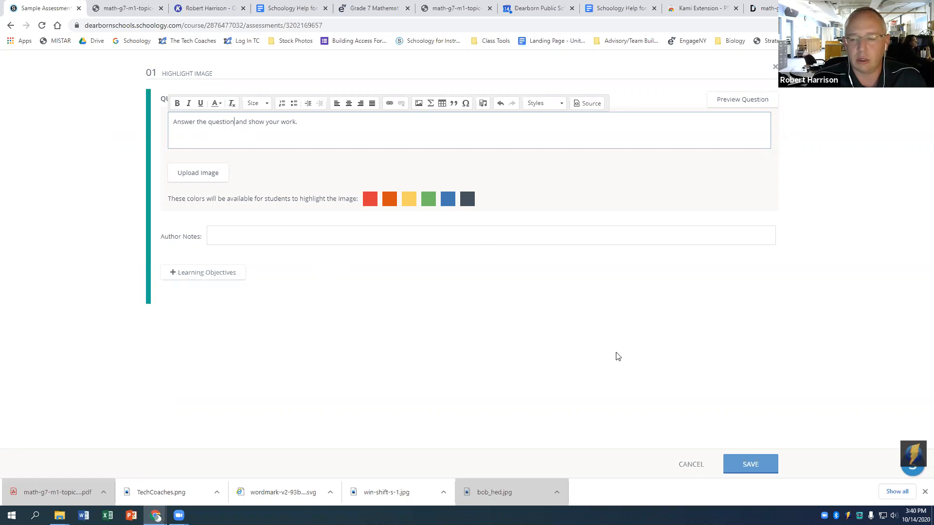
pyautogui.click(749, 467)
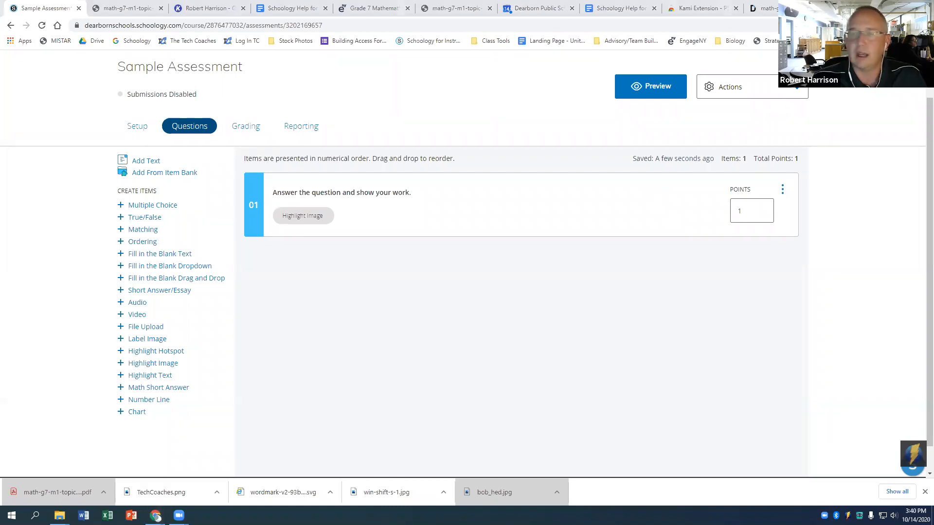
# Preview the assessment and draw test annotations in red on the Problem Set image, including an underlined 40.0 beside question 1.
pyautogui.click(641, 86)
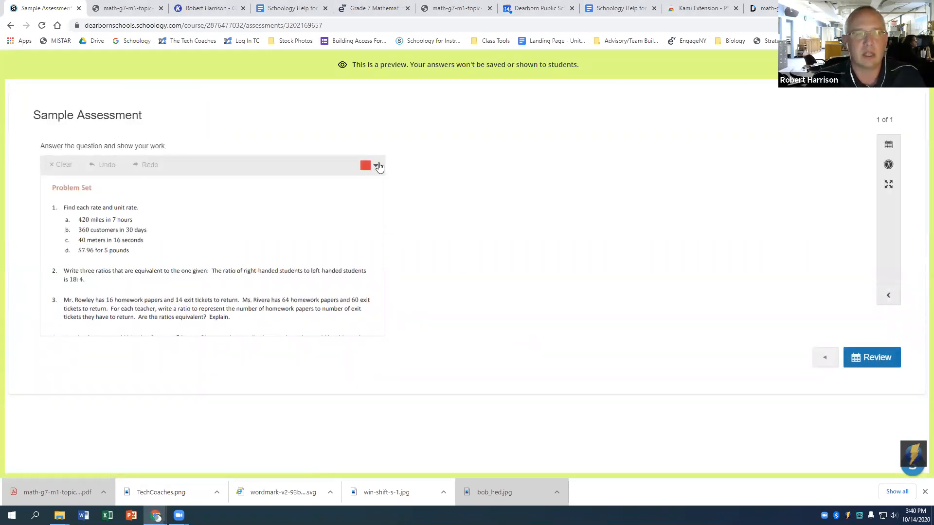
pyautogui.click(365, 165)
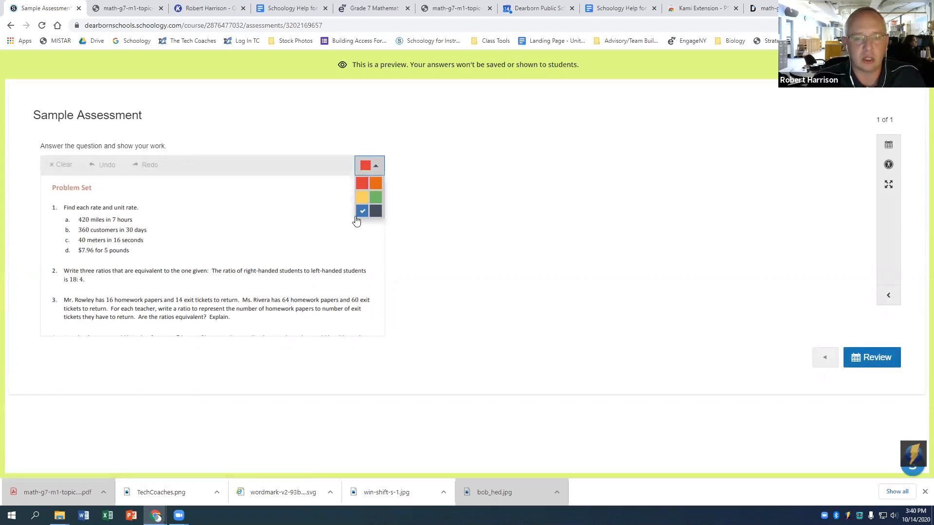
pyautogui.click(362, 183)
pyautogui.moveTo(160, 208)
pyautogui.mouseDown()
pyautogui.moveTo(100, 200)
pyautogui.moveTo(92, 217)
pyautogui.moveTo(121, 198)
pyautogui.mouseUp()
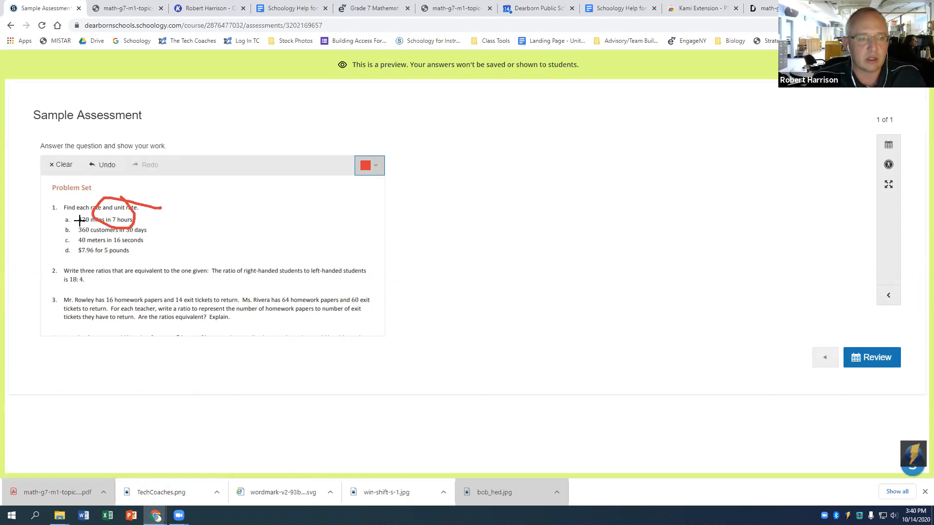
pyautogui.moveTo(72, 237)
pyautogui.mouseDown()
pyautogui.moveTo(65, 247)
pyautogui.moveTo(72, 242)
pyautogui.mouseUp()
pyautogui.moveTo(188, 210)
pyautogui.mouseDown()
pyautogui.moveTo(194, 226)
pyautogui.moveTo(214, 212)
pyautogui.moveTo(236, 229)
pyautogui.moveTo(240, 217)
pyautogui.mouseUp()
pyautogui.click(221, 230)
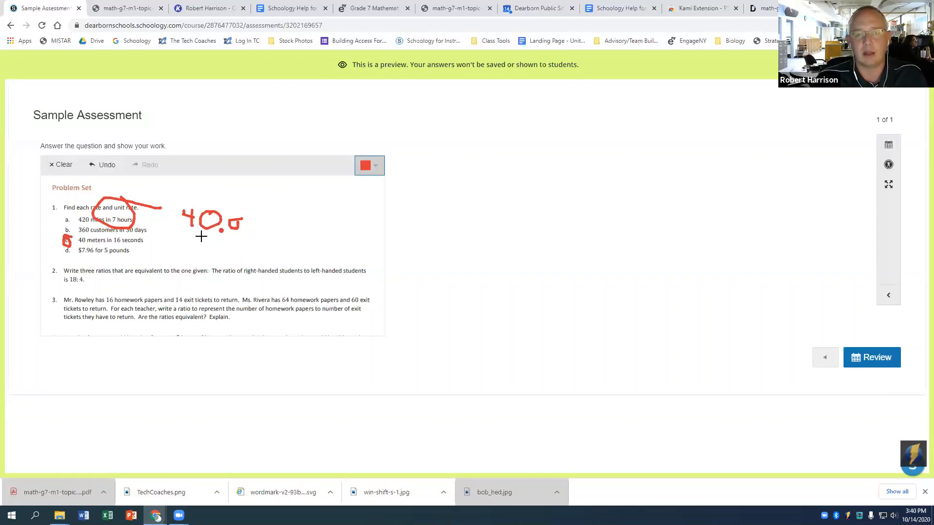
pyautogui.moveTo(182, 235); pyautogui.dragTo(239, 247)
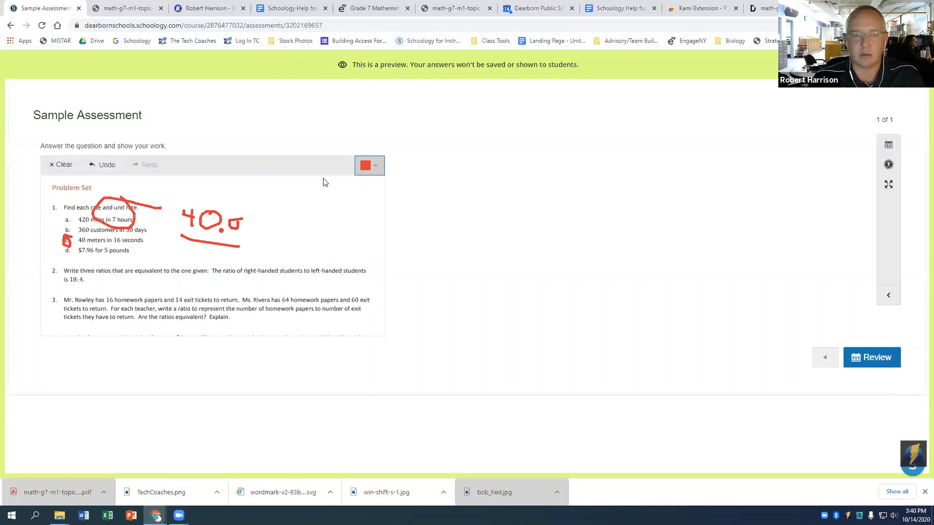
# Switch the highlight color to dark gray and draw a few strokes beside the red 40.0.
pyautogui.click(370, 165)
pyautogui.click(375, 214)
pyautogui.moveTo(268, 202)
pyautogui.mouseDown()
pyautogui.moveTo(303, 221)
pyautogui.moveTo(289, 255)
pyautogui.mouseUp()
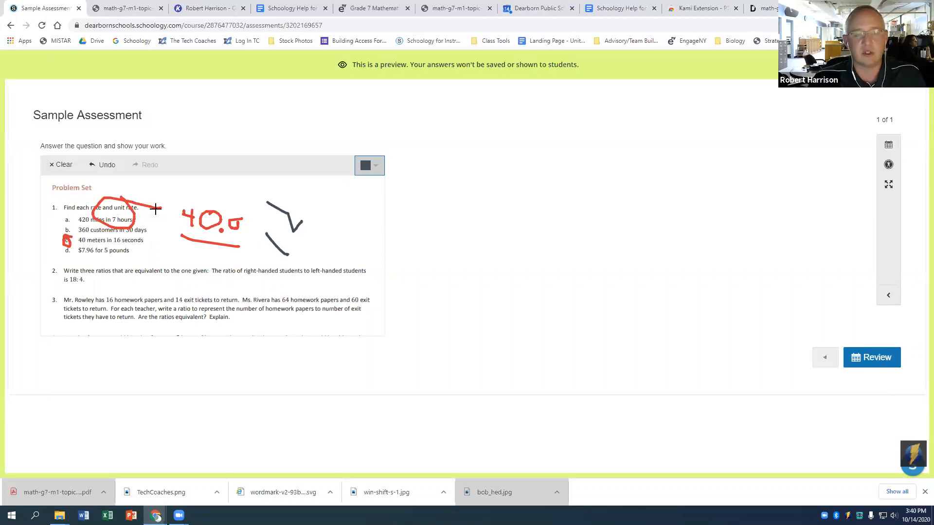
# Try undoing and redoing the latest strokes, clear all annotations from the image and leave the assessment preview.
pyautogui.click(91, 169)
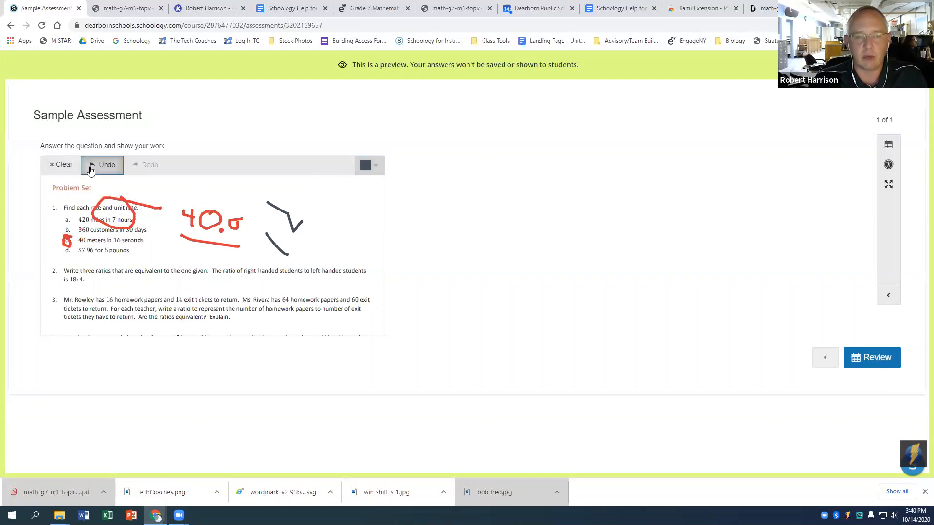
pyautogui.click(97, 170)
pyautogui.click(136, 166)
pyautogui.click(136, 167)
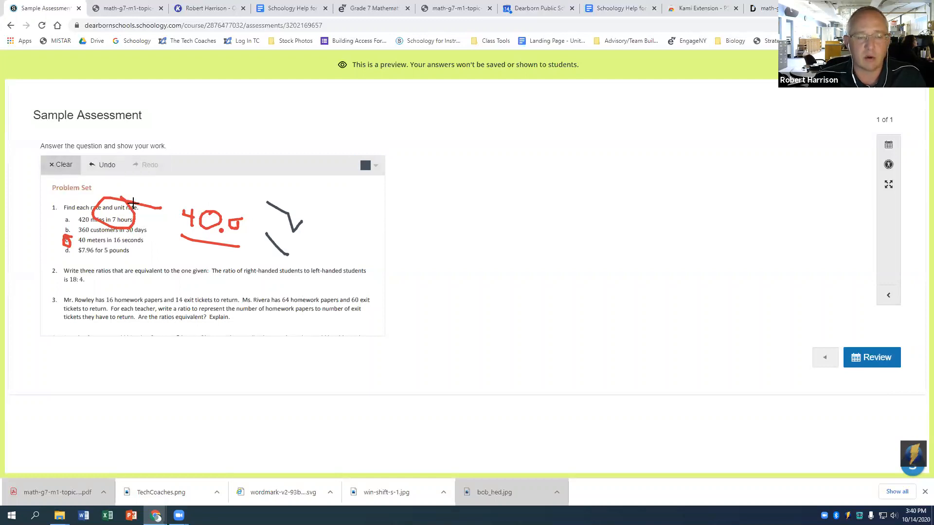
pyautogui.click(60, 165)
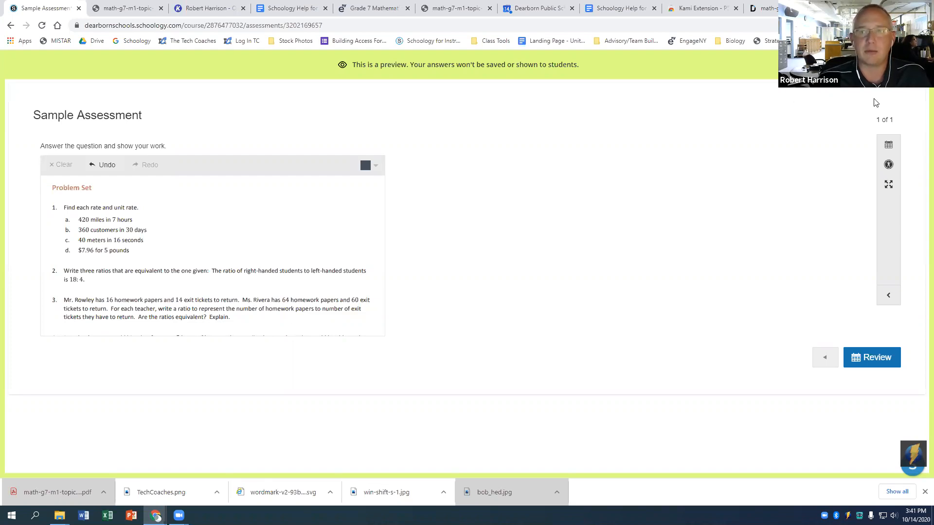
pyautogui.click(905, 65)
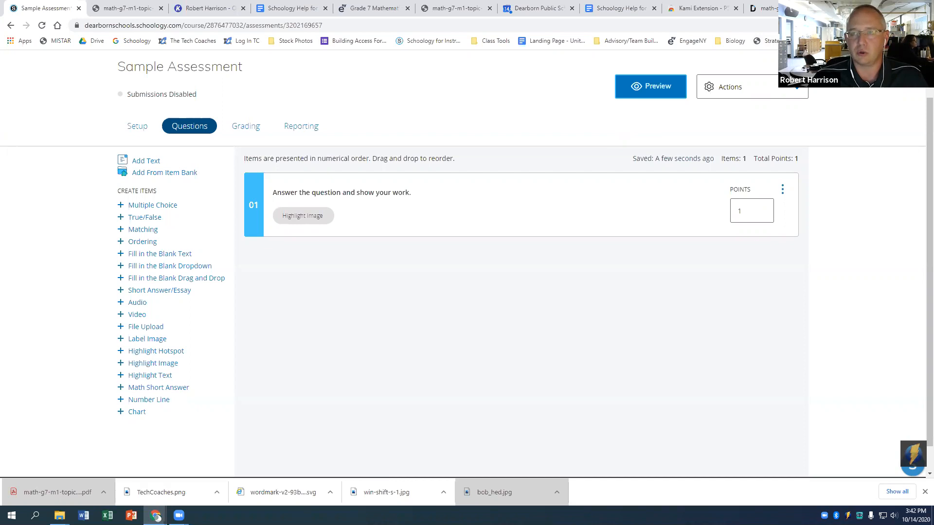
# Create a new Google Drawings file in a new browser tab through drawings.google.com.
pyautogui.click(744, 24)
pyautogui.hotkey('ctrl', 't')
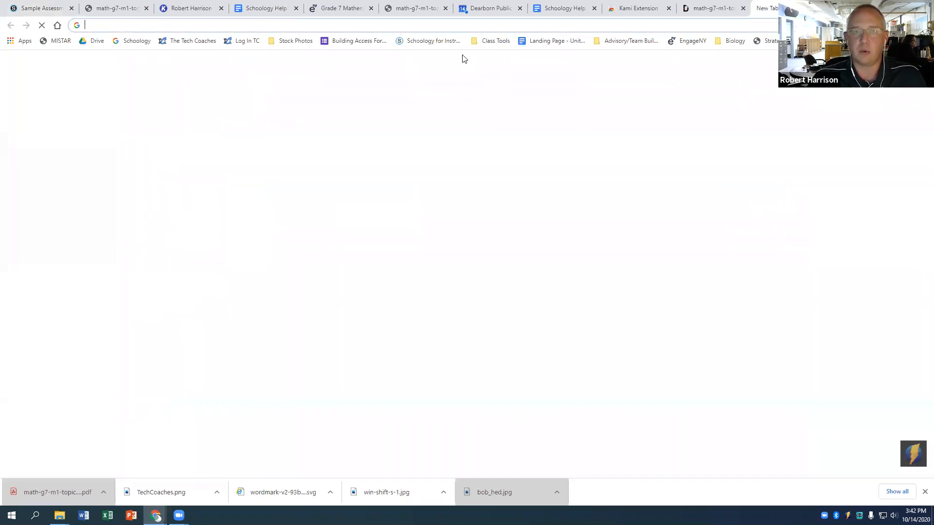
pyautogui.write('da')
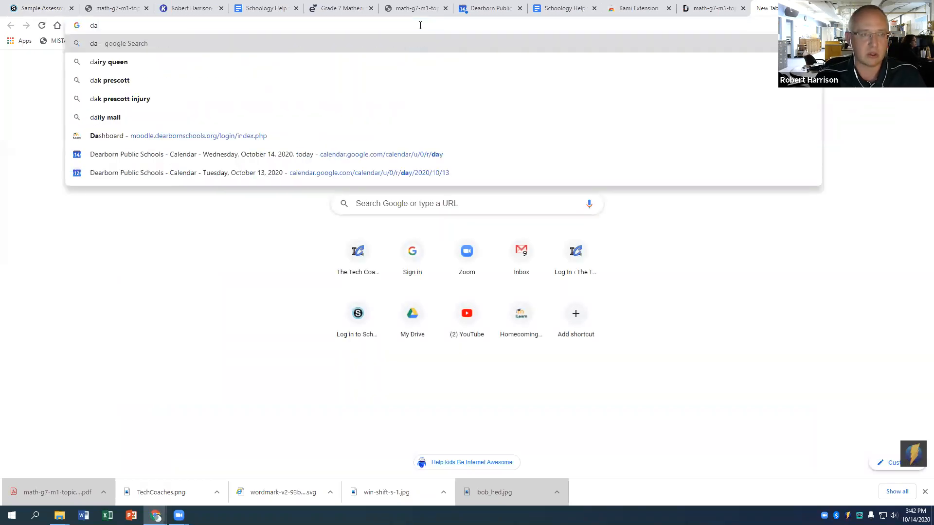
pyautogui.press('BackSpace')
pyautogui.write('raw')
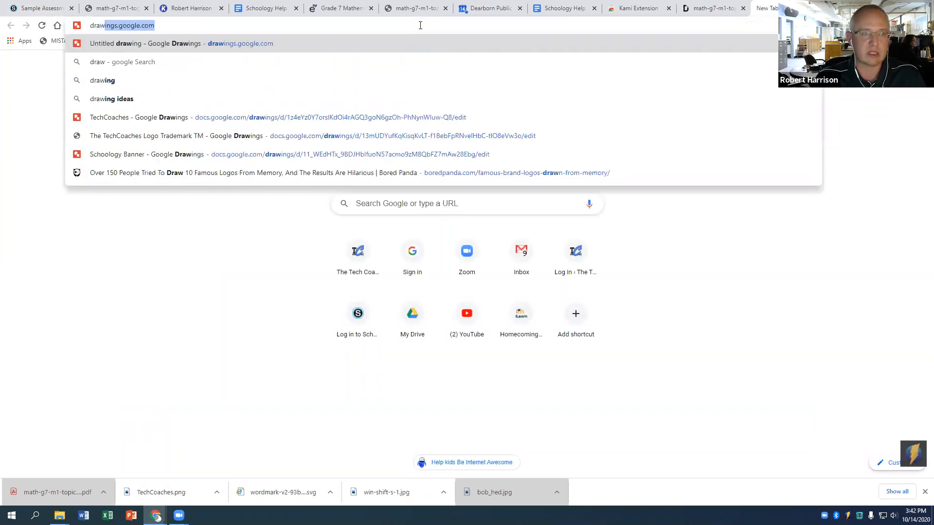
pyautogui.press('Return')
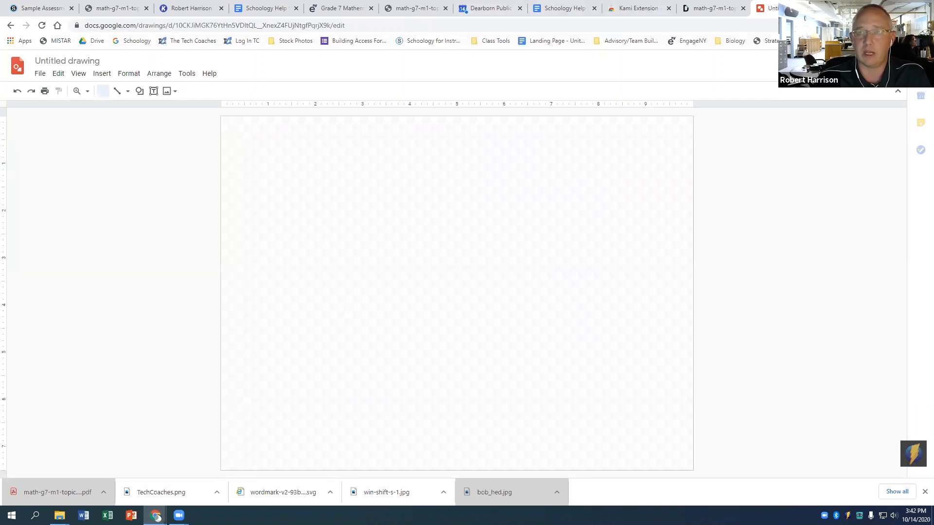
# Show where Google Drawings is offered among Google Drive's additional new file types in a separate tab, and close that tab.
pyautogui.hotkey('ctrl', 't')
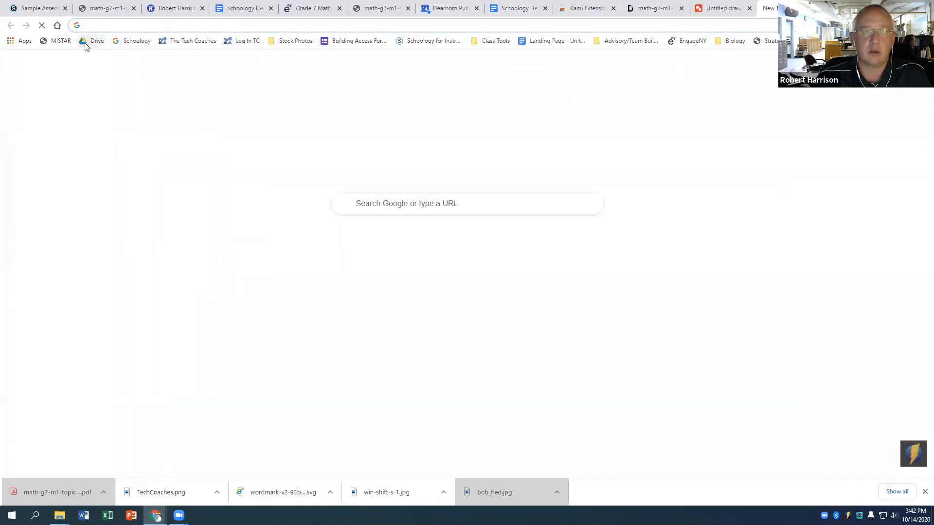
pyautogui.click(91, 42)
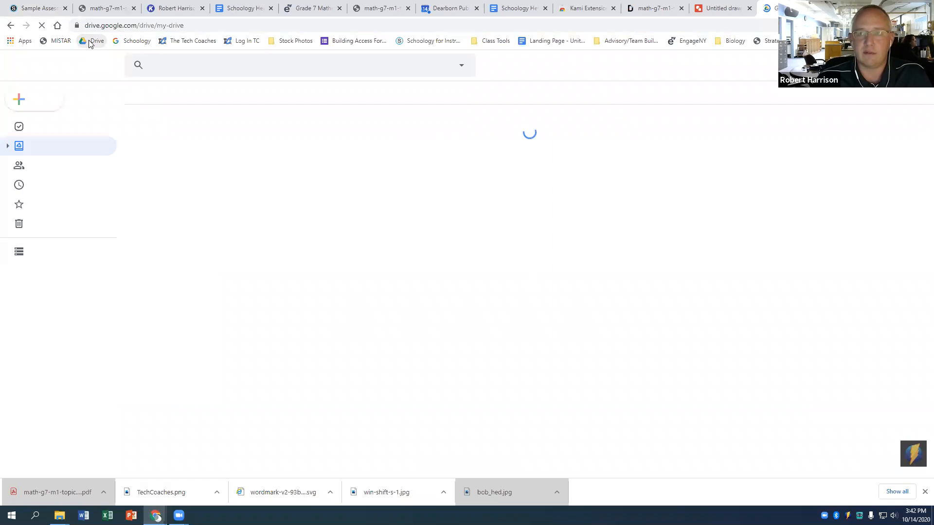
pyautogui.click(28, 103)
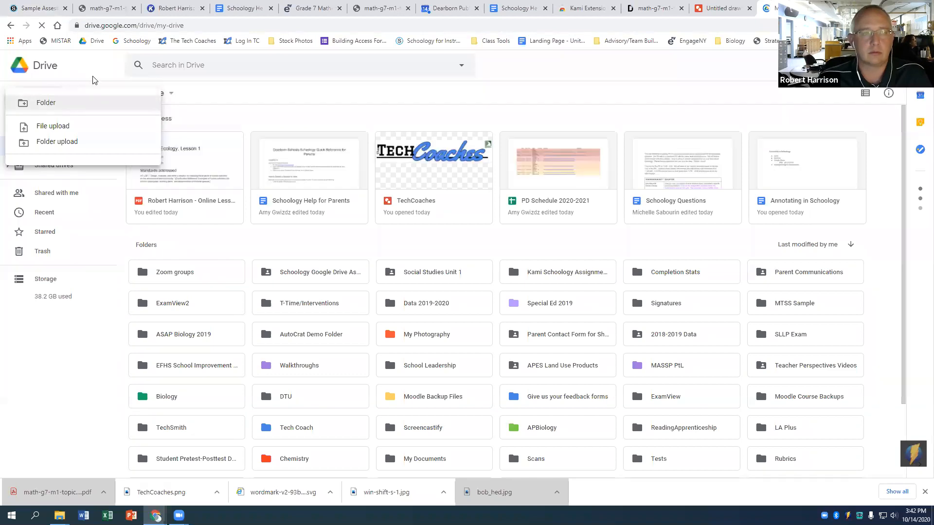
pyautogui.click(109, 69)
pyautogui.click(42, 106)
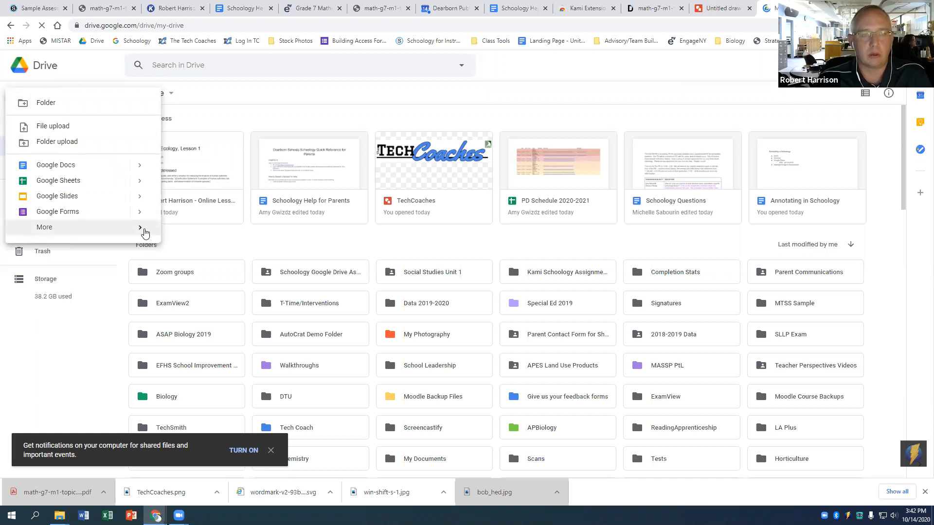
pyautogui.moveTo(144, 231)
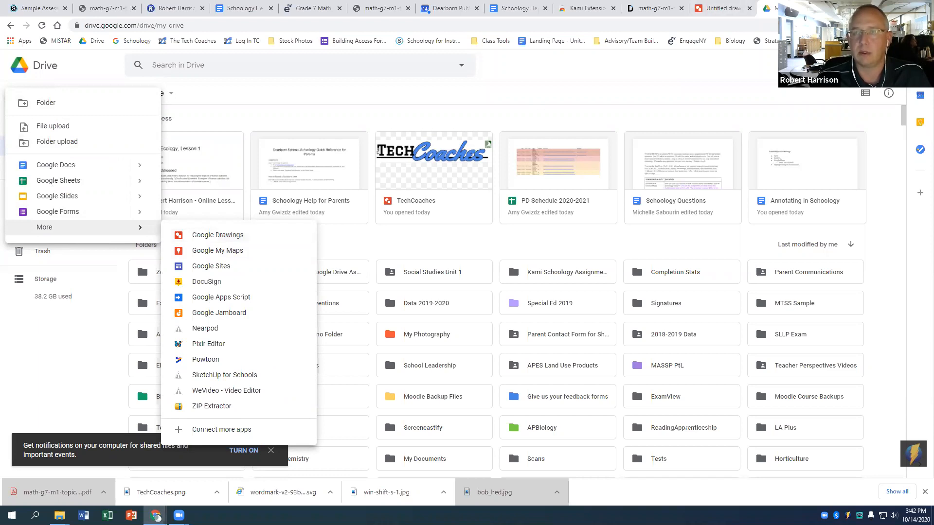
pyautogui.hotkey('ctrl', 'w')
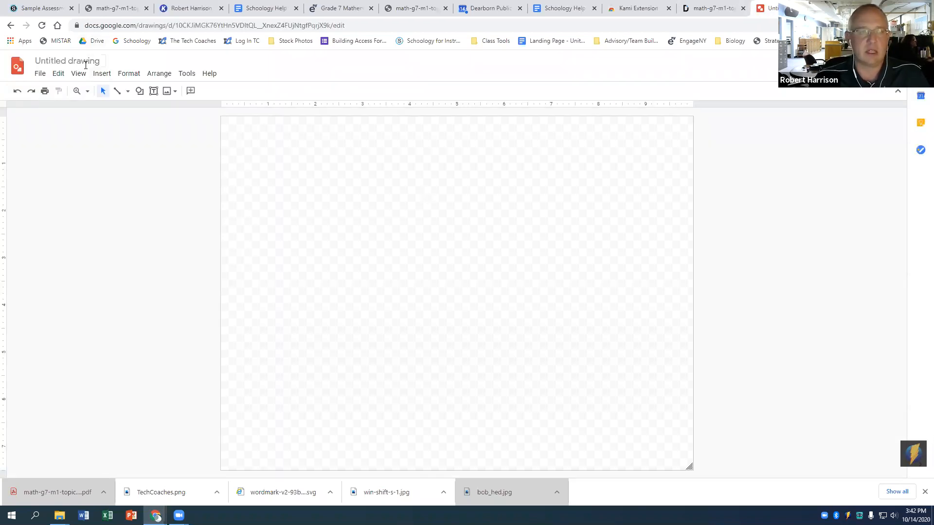
# Rename the untitled drawing as "Math problem".
pyautogui.click(92, 58)
pyautogui.write('Mt')
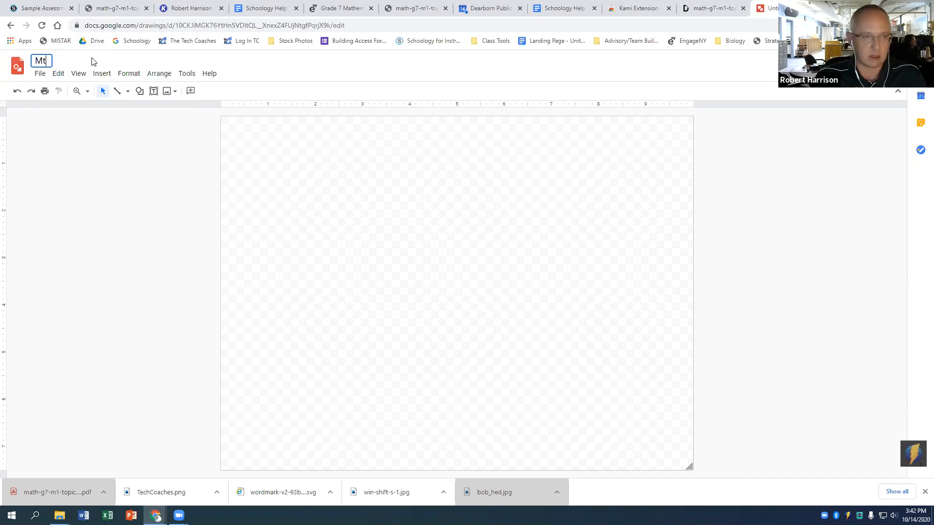
pyautogui.press('BackSpace')
pyautogui.write('ath')
pyautogui.write('problem')
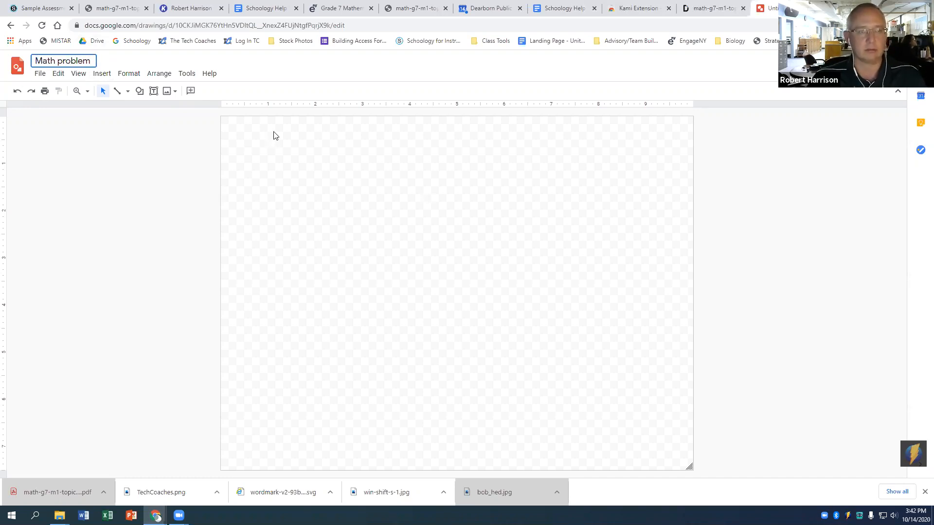
pyautogui.press('Return')
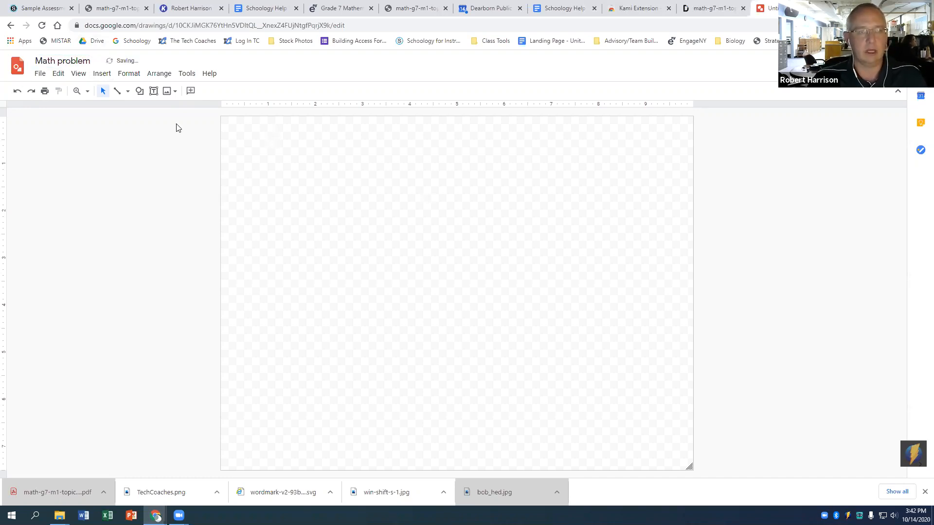
# Insert the math-g7-m1-topic-a-lesson-1-student PNG from the computer's Downloads folder into the drawing.
pyautogui.click(101, 73)
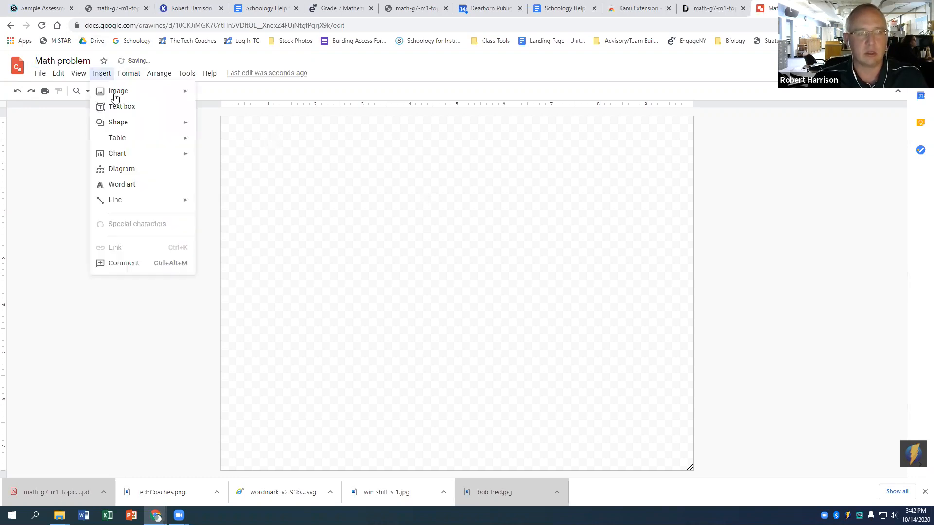
pyautogui.moveTo(114, 97)
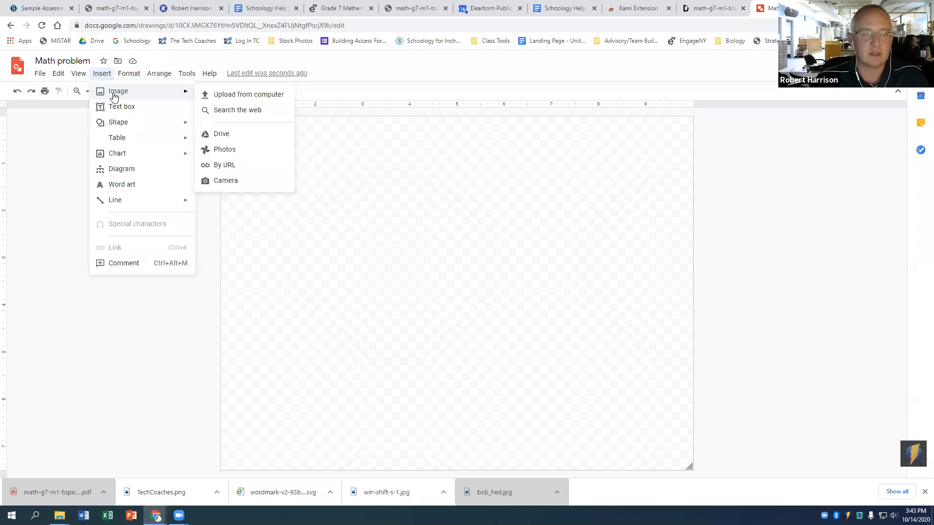
pyautogui.click(392, 257)
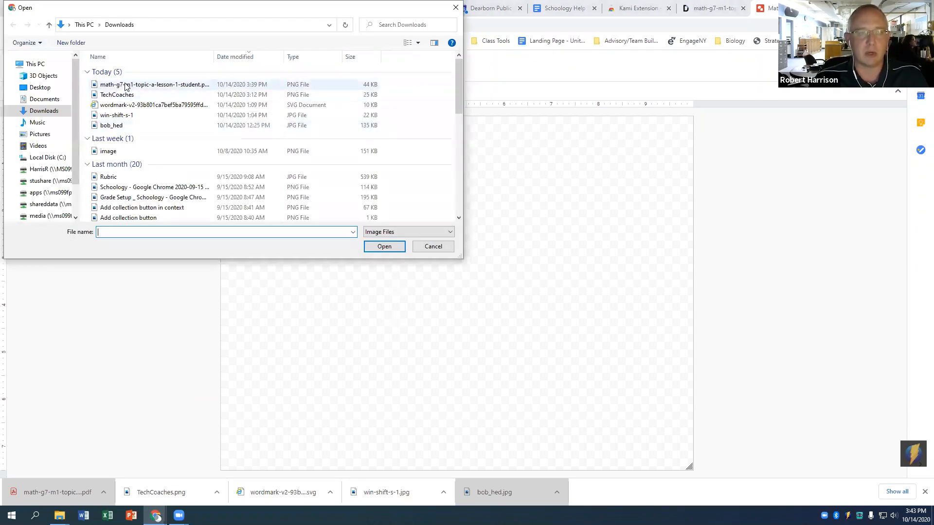
pyautogui.click(123, 86)
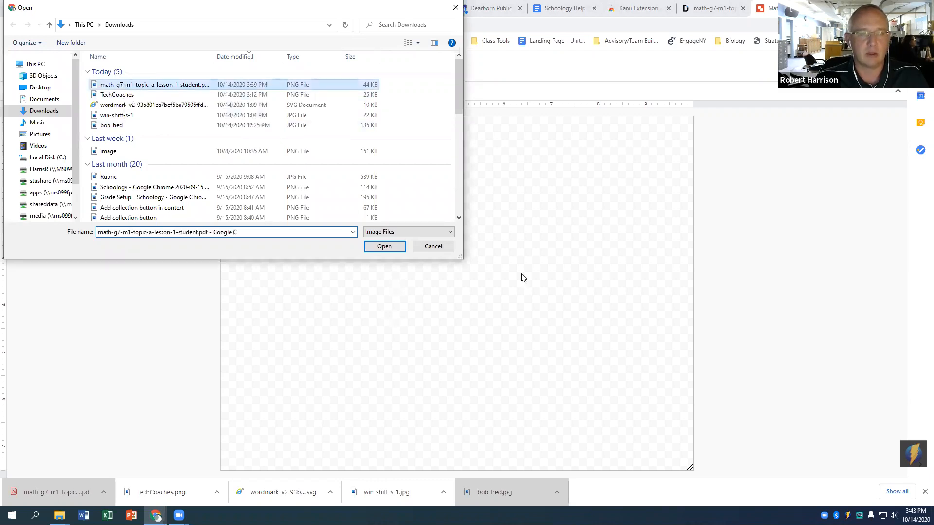
pyautogui.click(385, 247)
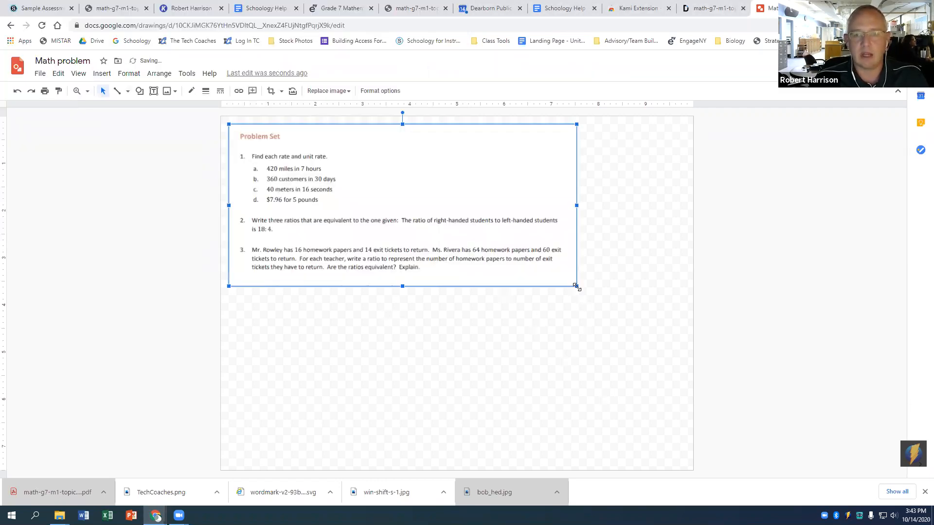
# Enlarge the problem set image until it spans the full width of the drawing canvas.
pyautogui.moveTo(597, 305); pyautogui.dragTo(633, 321)
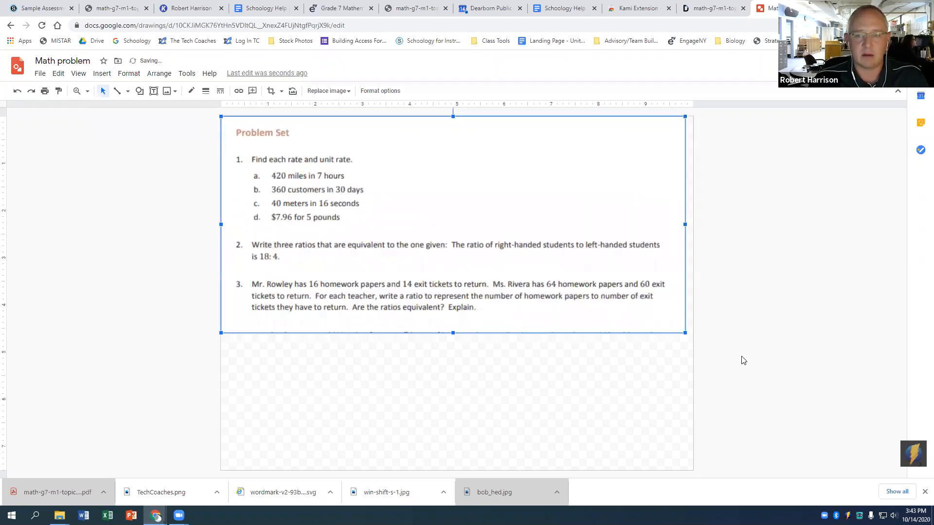
pyautogui.moveTo(685, 333); pyautogui.dragTo(693, 337)
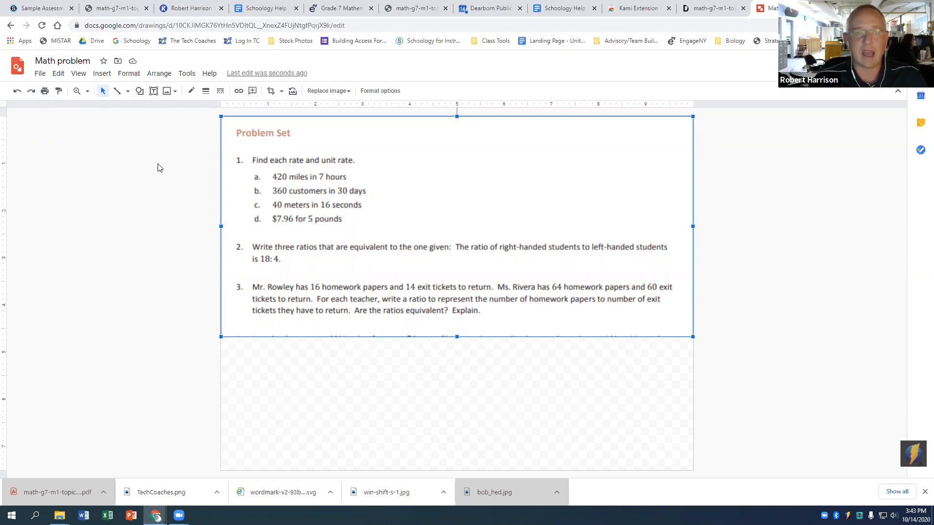
# Place an empty text box beside the canvas and draw a freehand Scribble line next to question 1's rates.
pyautogui.click(153, 90)
pyautogui.moveTo(68, 197); pyautogui.dragTo(150, 275)
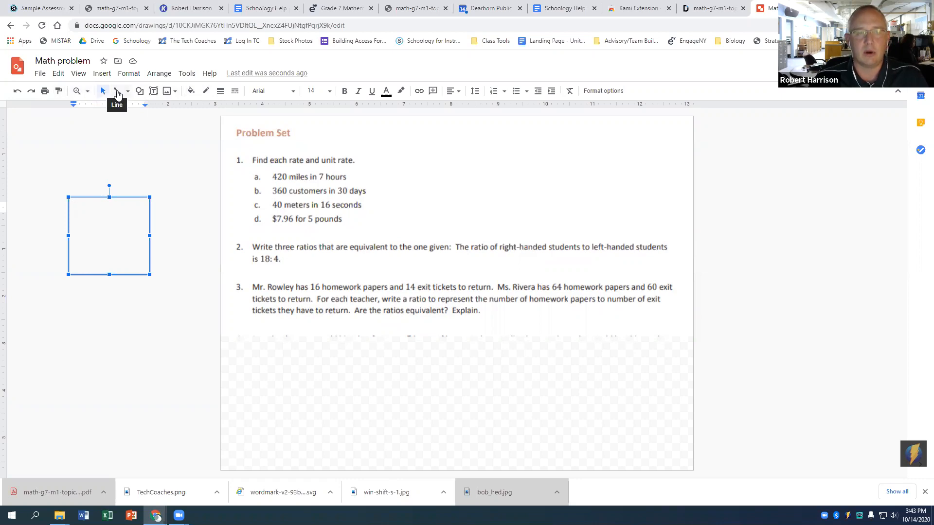
pyautogui.click(127, 92)
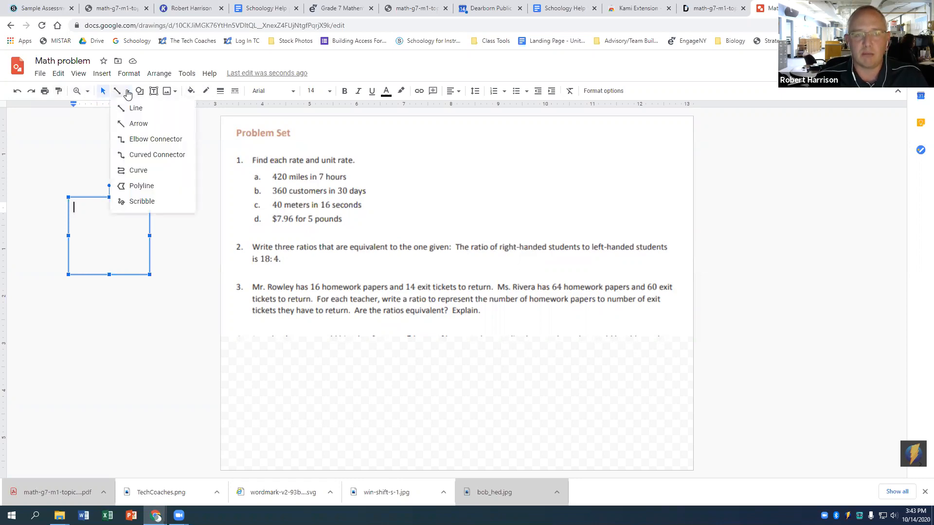
pyautogui.click(141, 201)
pyautogui.moveTo(420, 183); pyautogui.dragTo(572, 209)
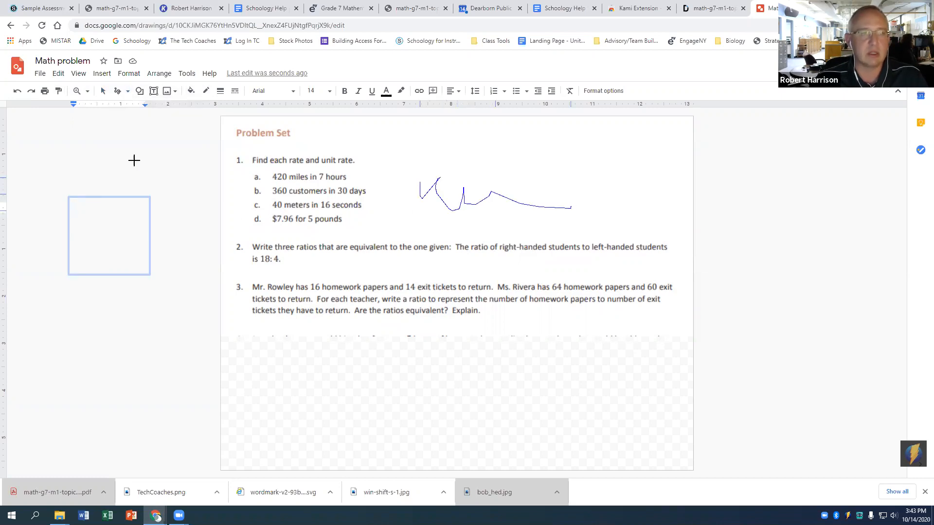
pyautogui.click(140, 92)
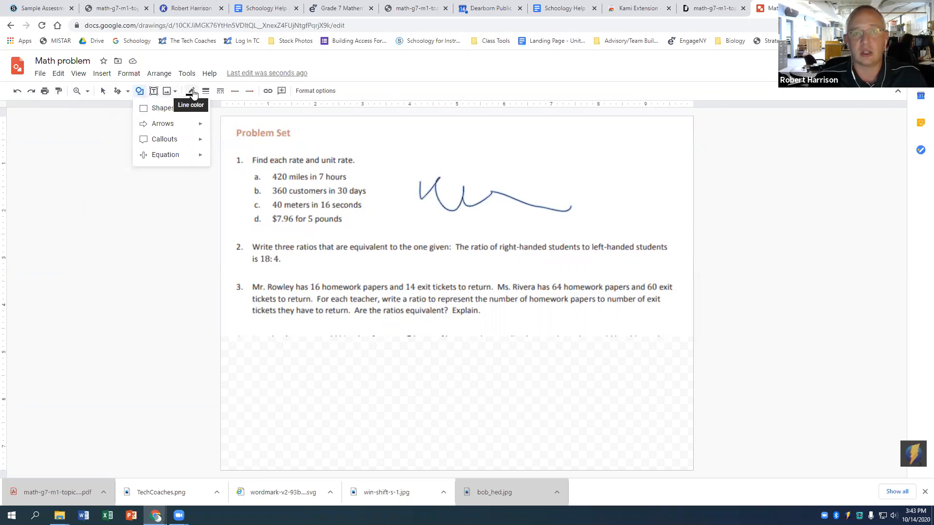
pyautogui.click(102, 90)
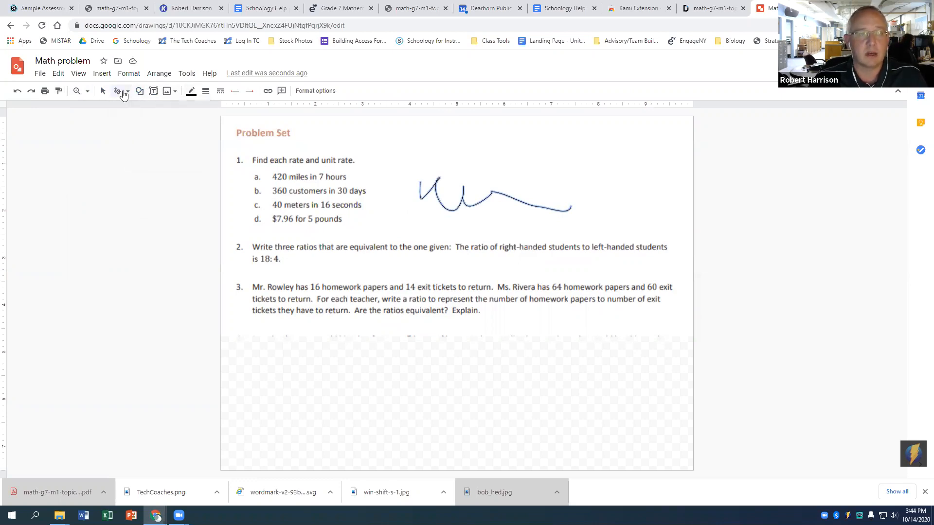
pyautogui.click(348, 241)
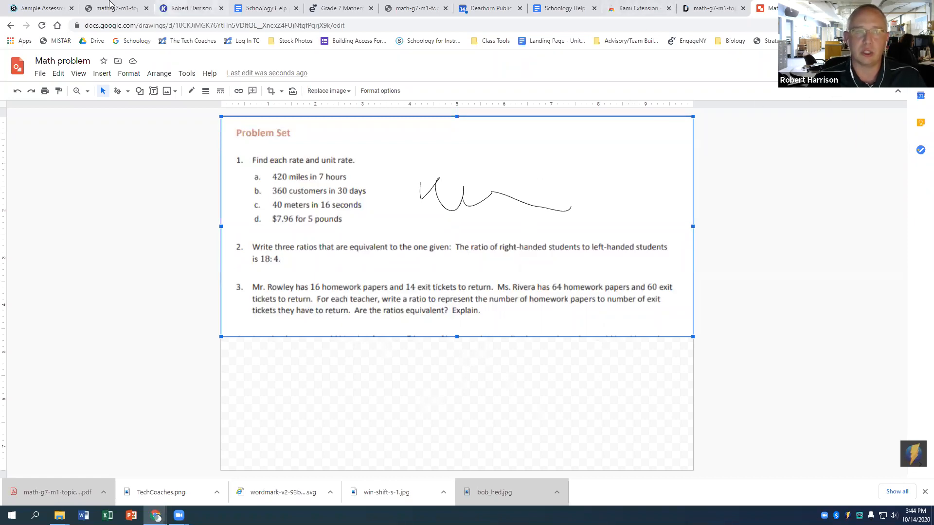
# Switch to Schoology and start a new course assignment named "Math Problem" with the description "Show your work.".
pyautogui.click(41, 8)
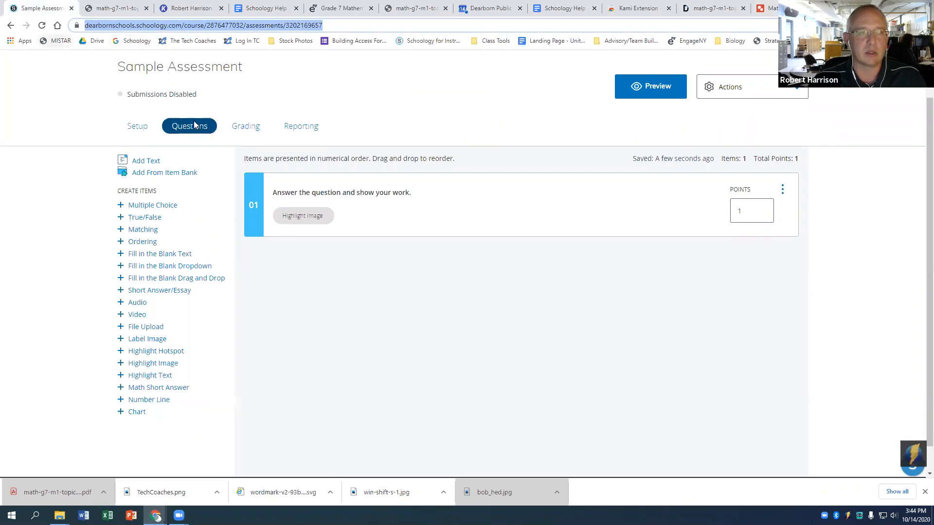
pyautogui.click(10, 25)
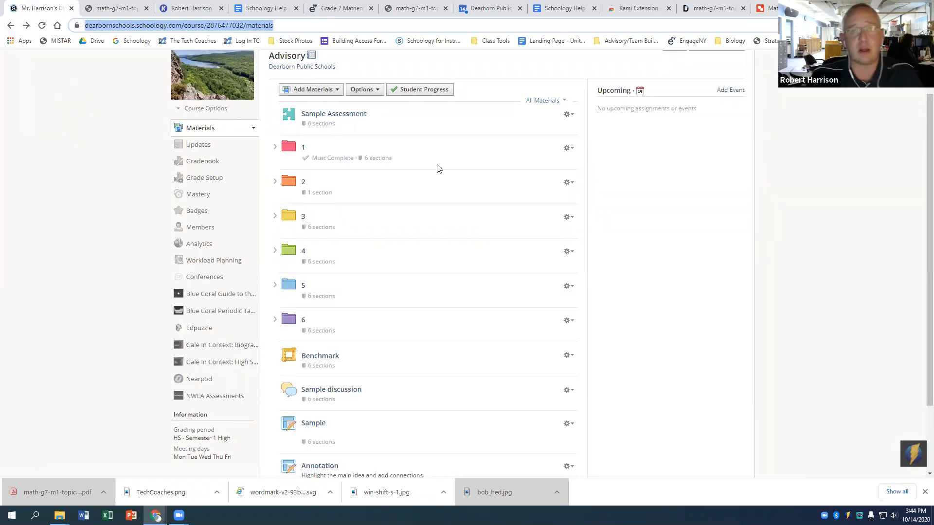
pyautogui.click(312, 89)
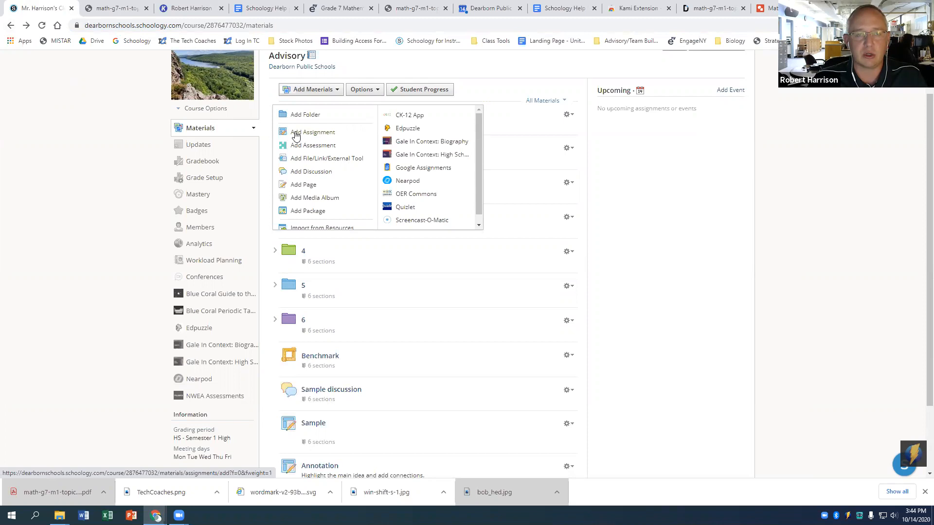
pyautogui.click(297, 135)
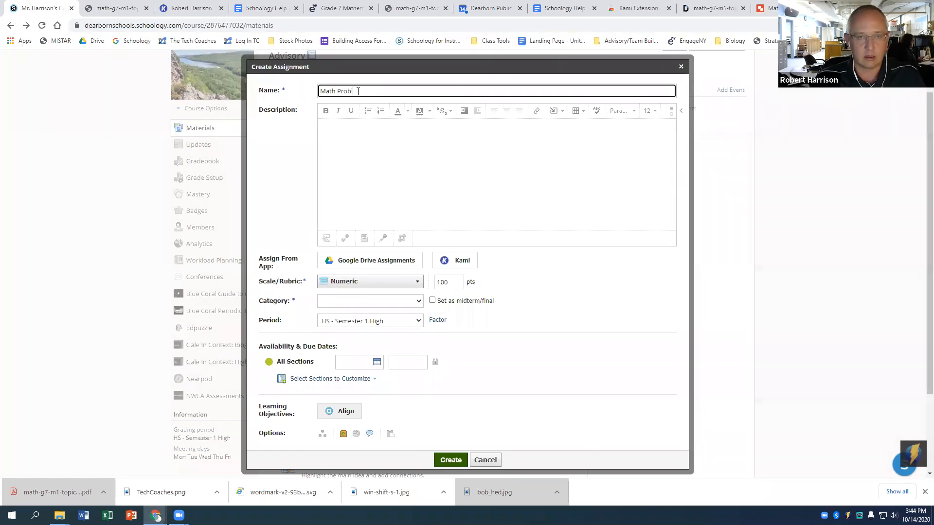
pyautogui.click(367, 125)
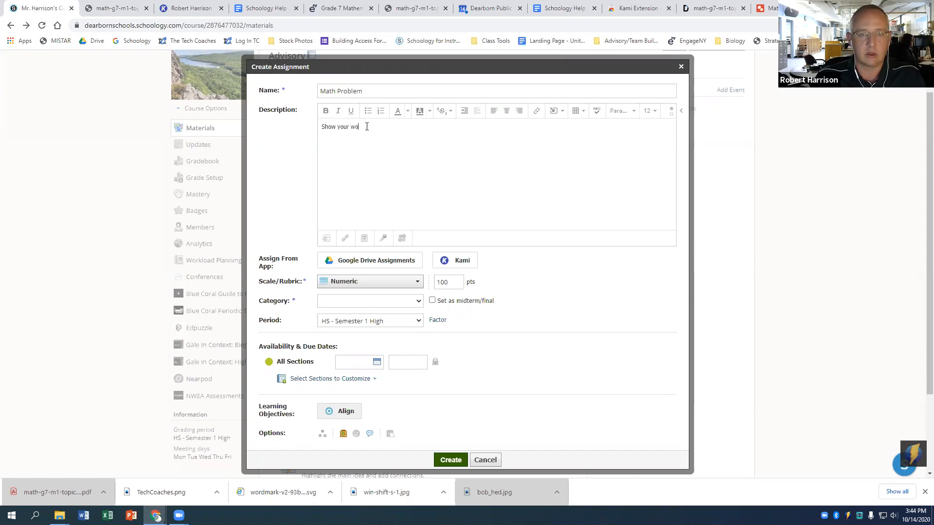
# Attach the Math problem drawing through Google Drive Assignments and create the assignment in the Formative category.
pyautogui.click(357, 264)
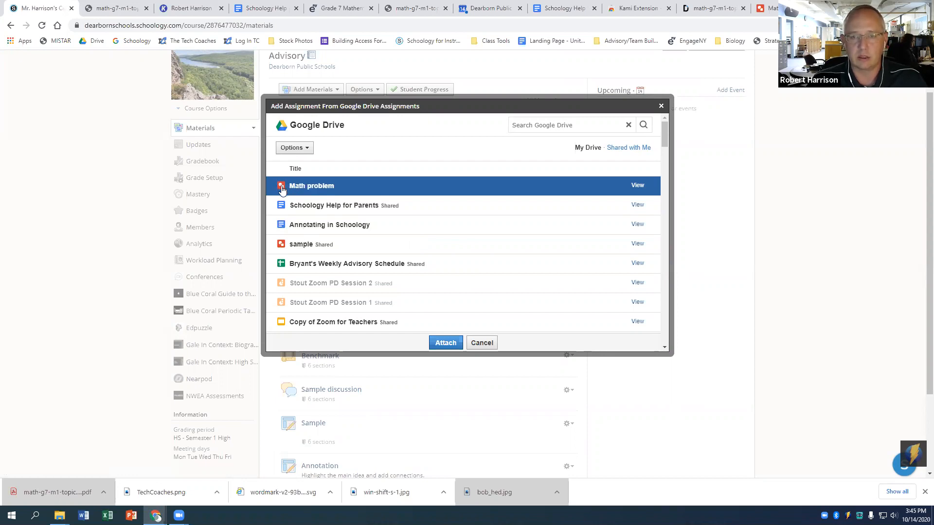
pyautogui.click(445, 343)
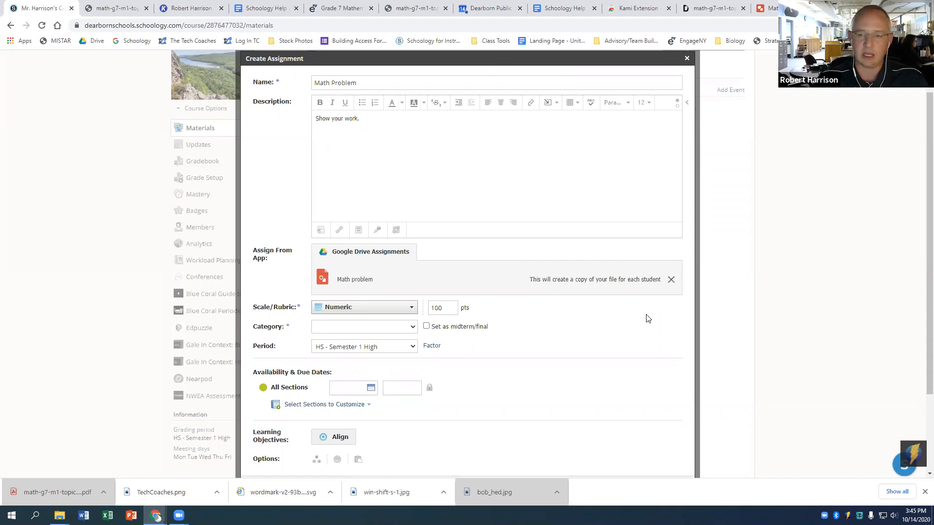
pyautogui.click(389, 331)
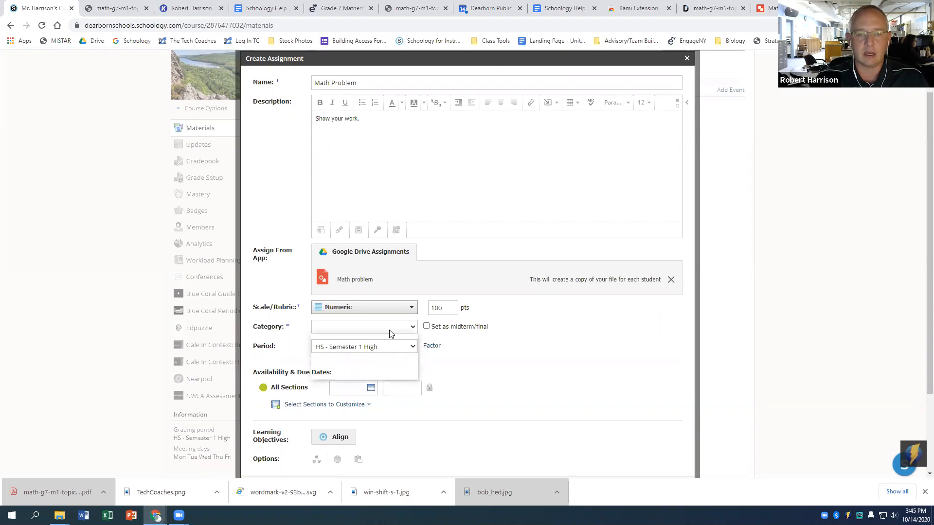
pyautogui.press('Return')
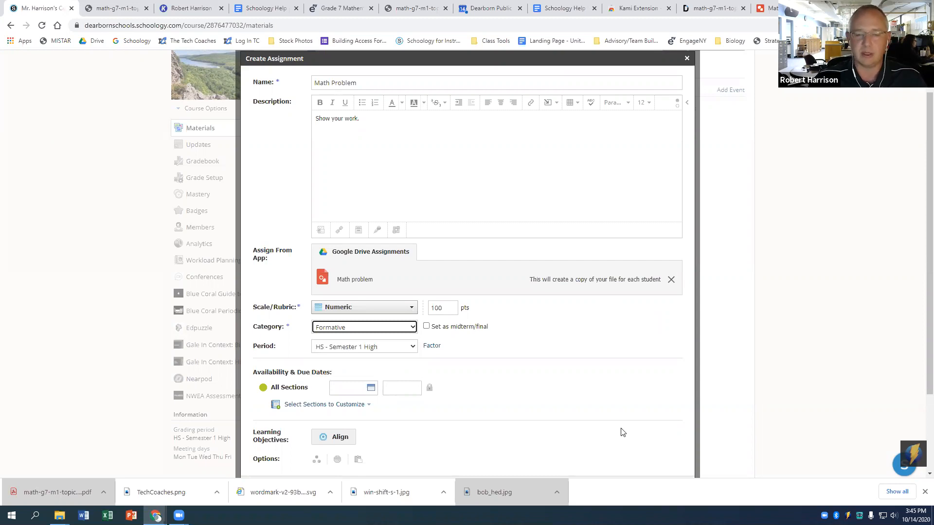
pyautogui.scroll(-3, 598, 409)
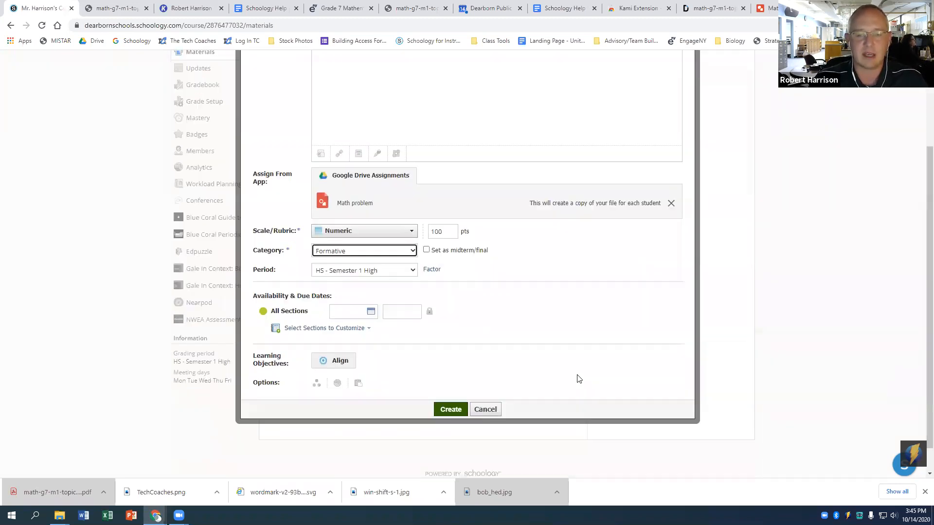
pyautogui.click(445, 389)
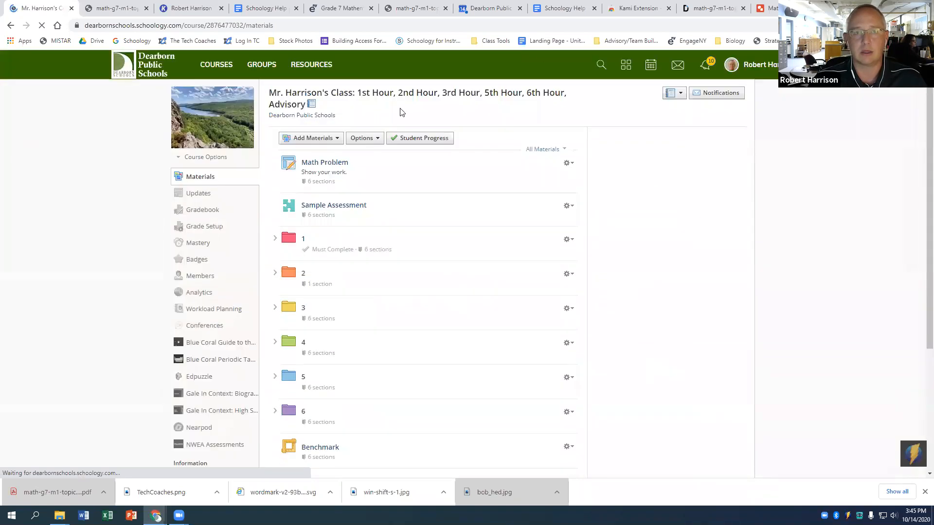
# Open the Math Problem assignment's attached drawing and start a comment on the problem set image.
pyautogui.click(332, 163)
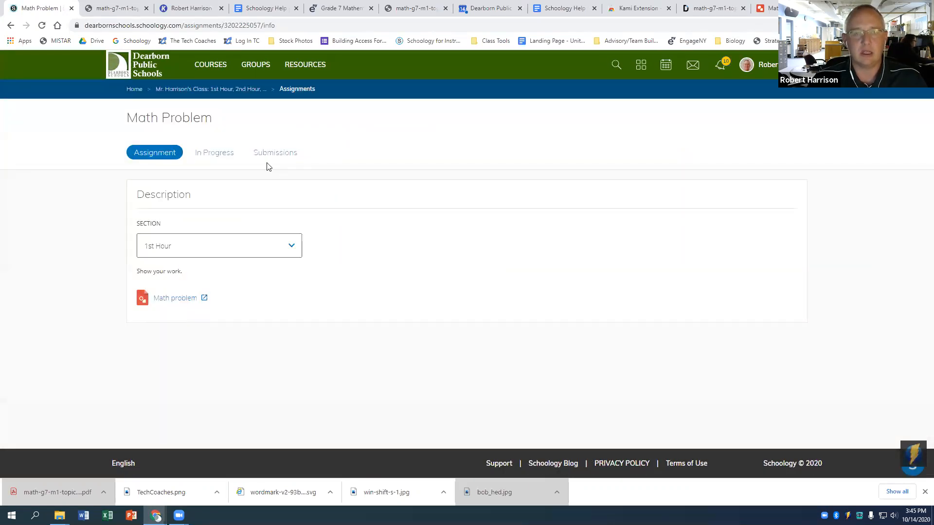
pyautogui.click(177, 299)
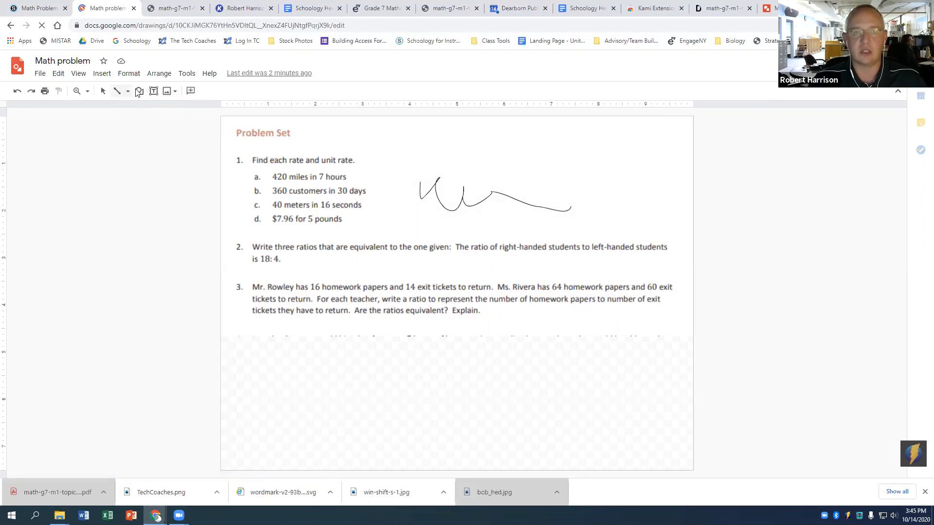
pyautogui.click(191, 91)
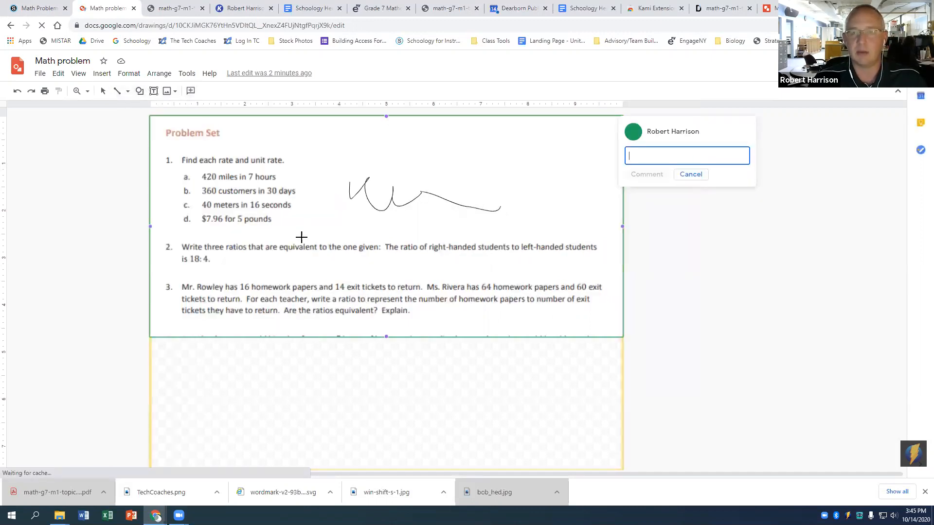